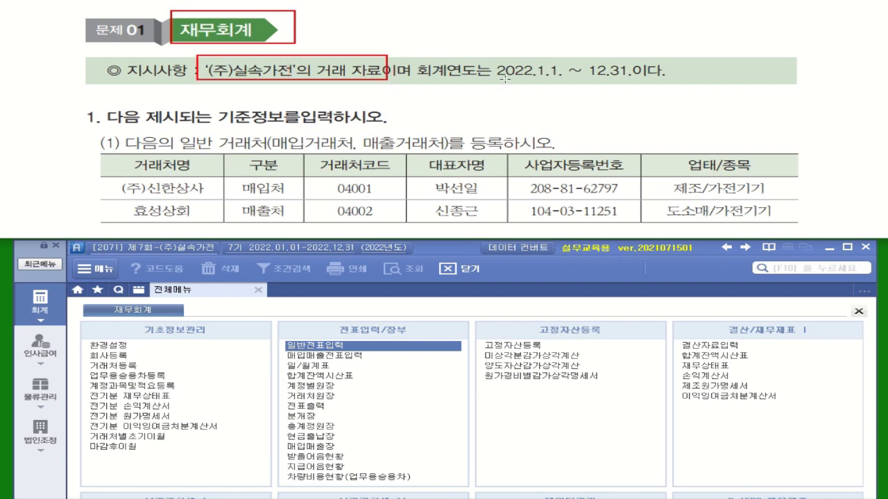
pyautogui.moveTo(507, 81); pyautogui.dragTo(672, 83)
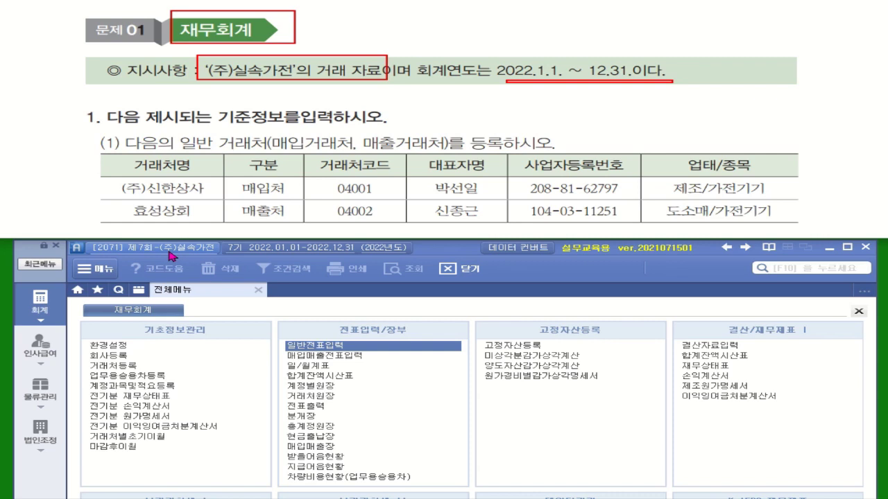
pyautogui.moveTo(214, 102)
pyautogui.mouseDown()
pyautogui.moveTo(230, 126)
pyautogui.moveTo(391, 128)
pyautogui.mouseUp()
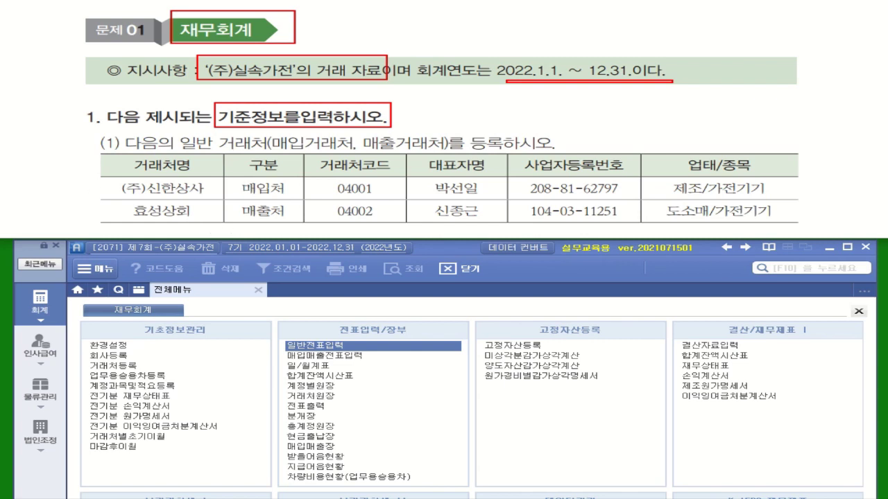
# Open 거래처등록 and add a general trading partner with code 04001, name (주)신한상사 and the 사업자등록번호 number type
pyautogui.click(40, 304)
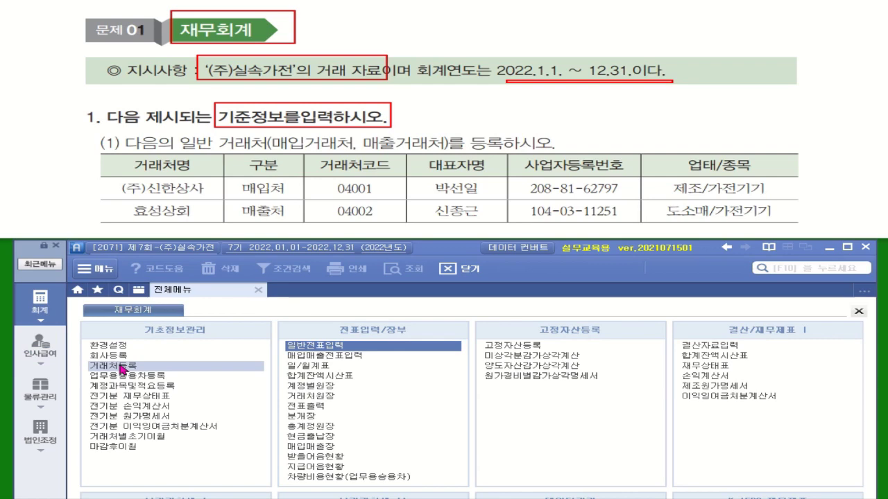
pyautogui.click(119, 368)
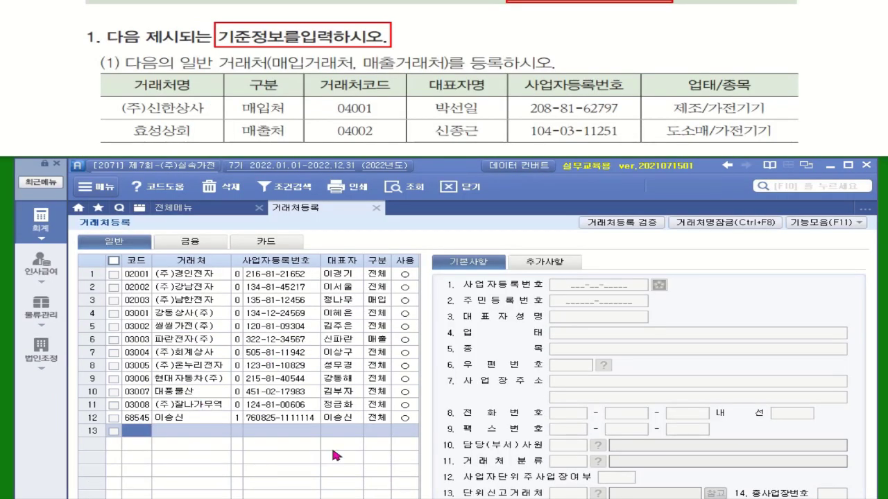
pyautogui.write('04001')
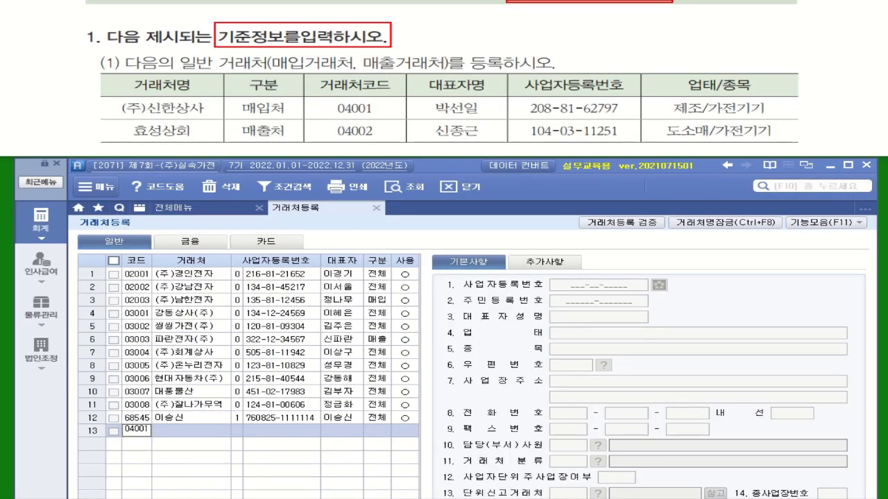
pyautogui.press('Return')
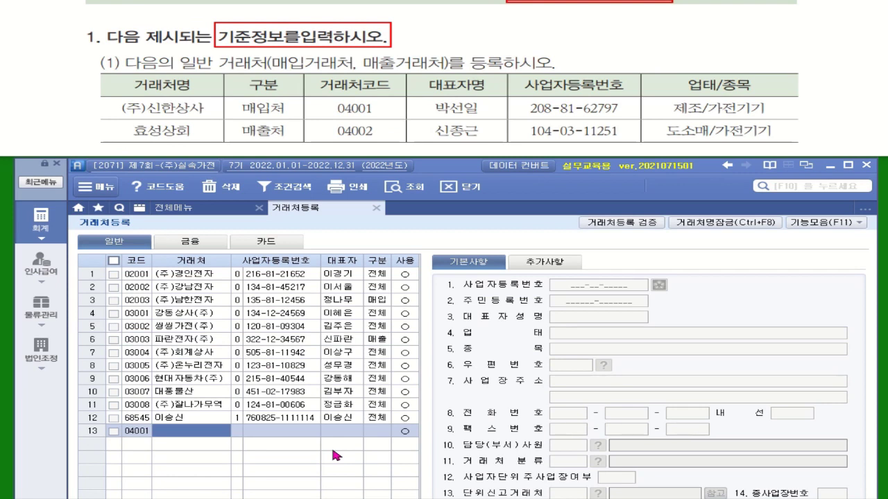
pyautogui.write('(주)')
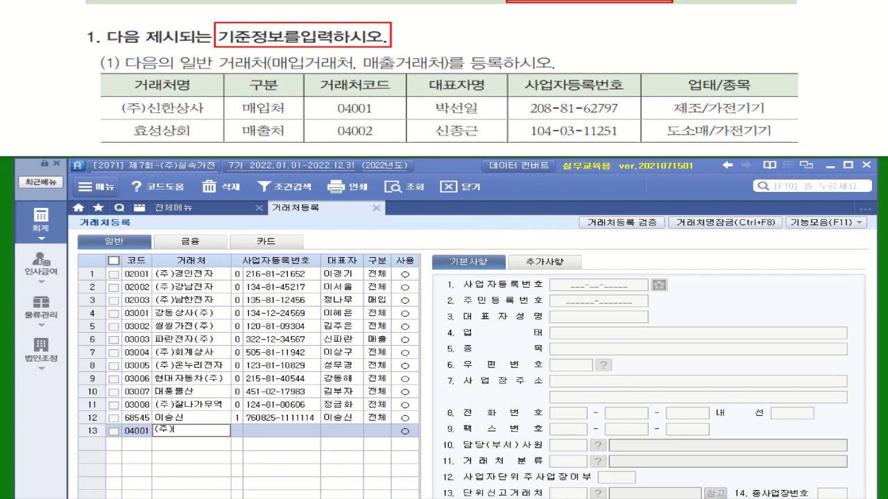
pyautogui.write('시ㄴ한ㅅㅏㅇㅅㅏ')
pyautogui.press('Return')
pyautogui.press('Return')
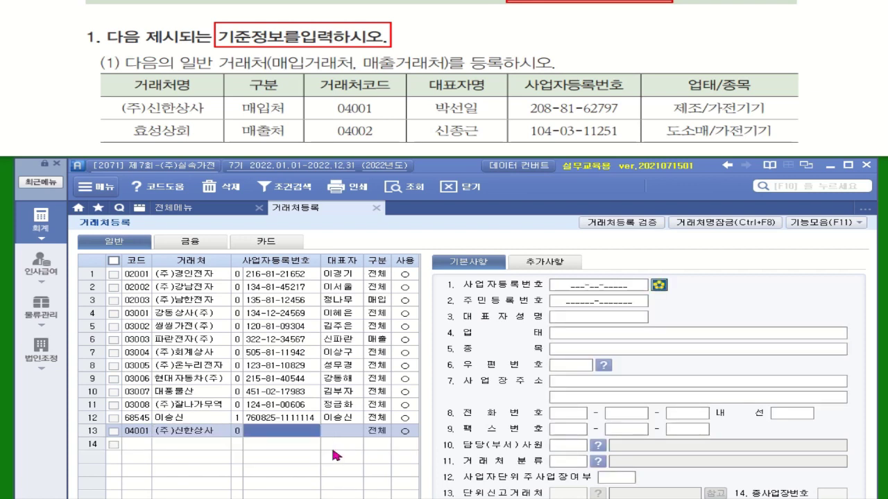
# Enter the business registration number and the representative's name for (주)신한상사
pyautogui.write('208-81-')
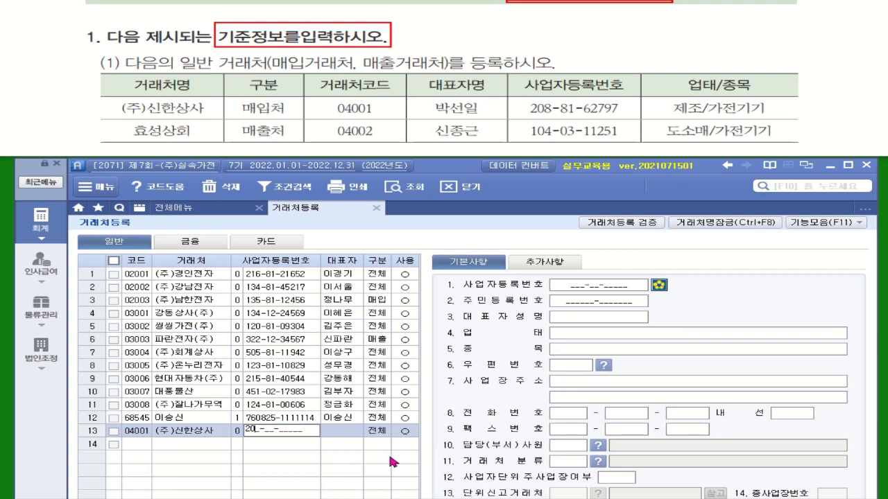
pyautogui.write('62797')
pyautogui.press('Return')
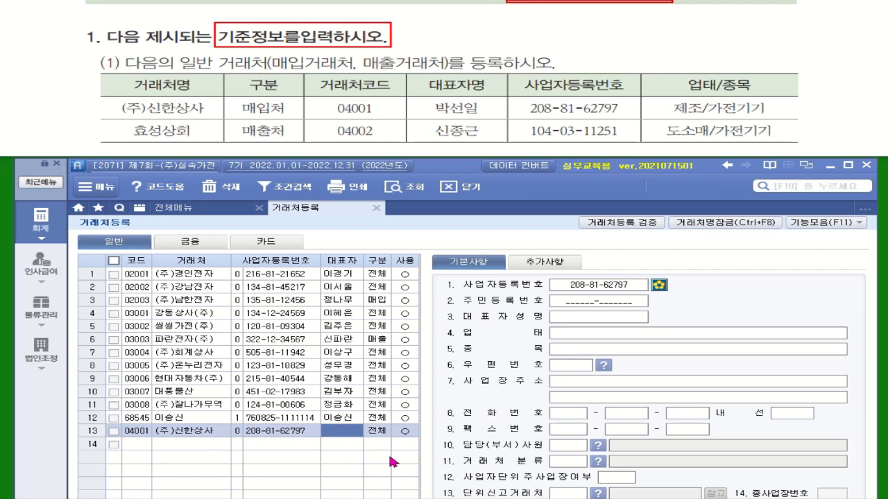
pyautogui.write('박선')
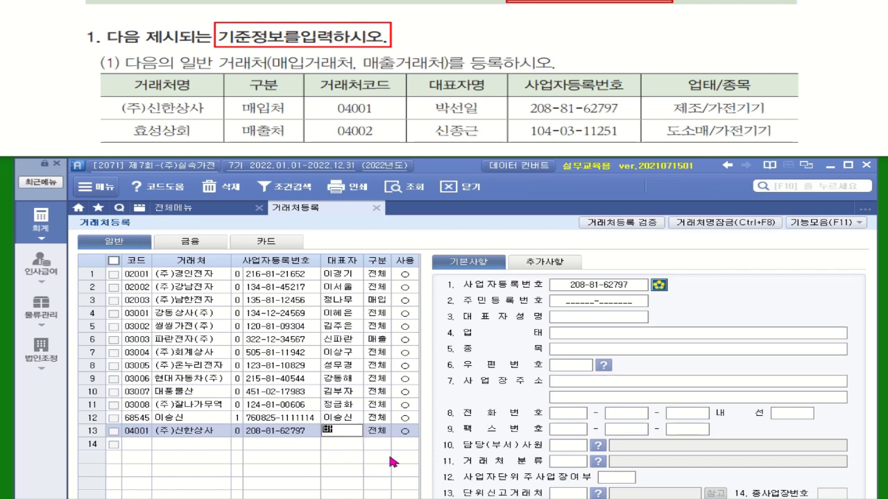
pyautogui.write('일')
pyautogui.press('Return')
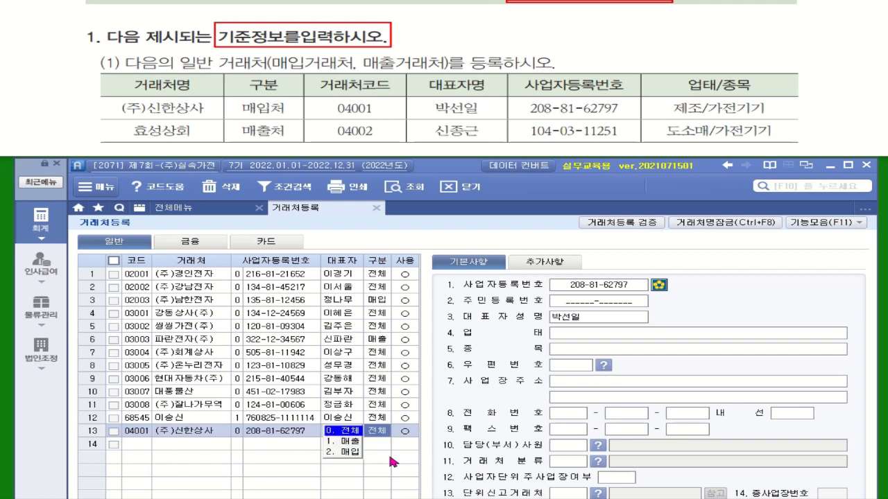
# Set the 구분 of (주)신한상사 to 매입
pyautogui.moveTo(224, 75)
pyautogui.mouseDown()
pyautogui.moveTo(225, 108)
pyautogui.moveTo(291, 142)
pyautogui.moveTo(304, 73)
pyautogui.moveTo(225, 72)
pyautogui.mouseUp()
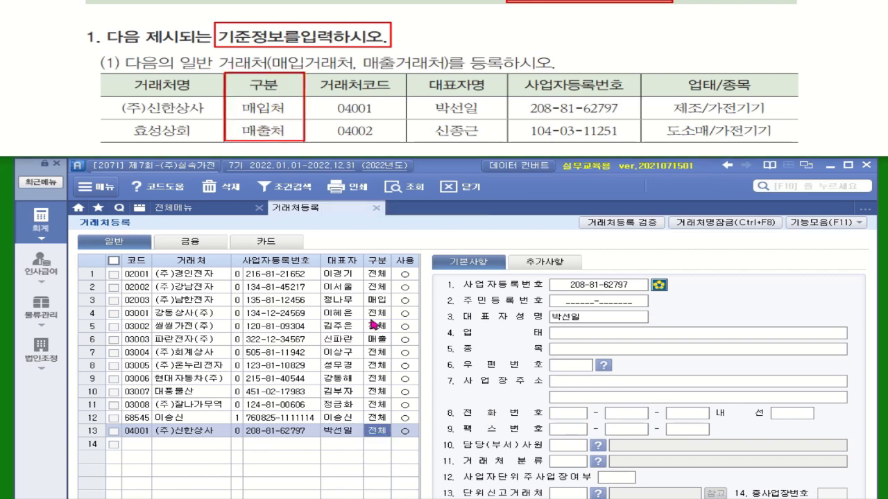
pyautogui.click(376, 432)
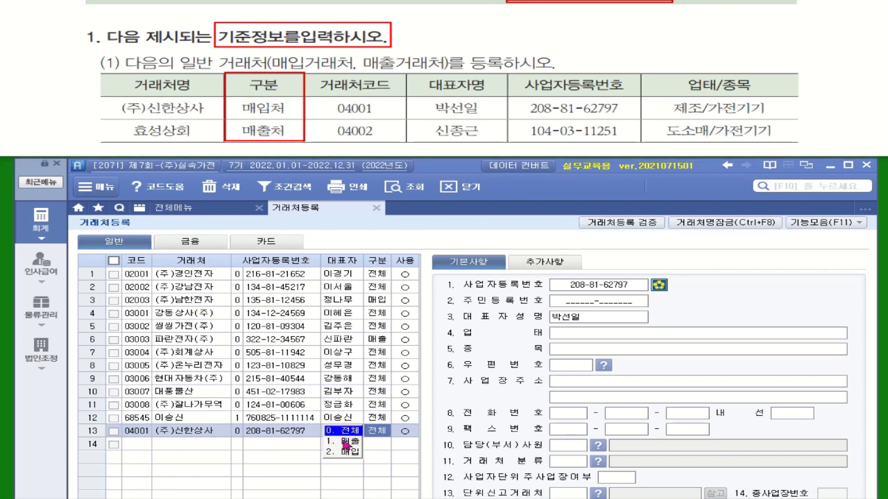
pyautogui.click(343, 451)
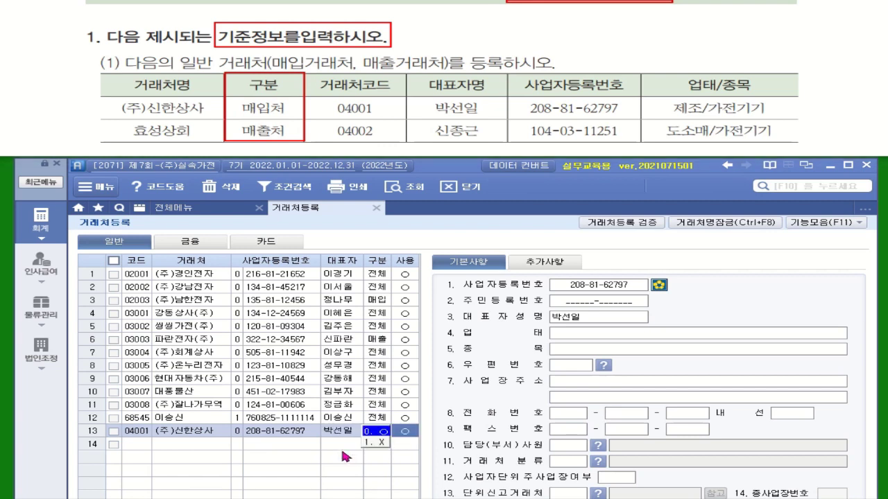
# Set the 업태 of (주)신한상사 to 제조 and its 종목 to 가전기기
pyautogui.click(573, 335)
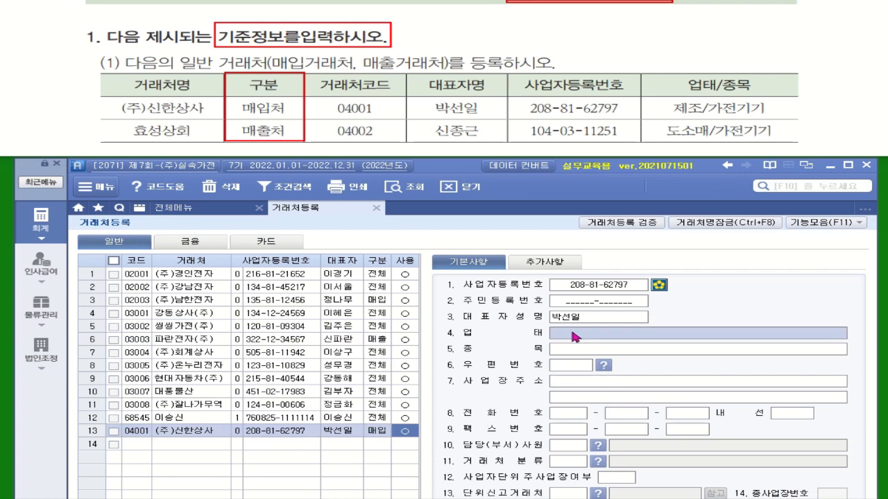
pyautogui.write('제조')
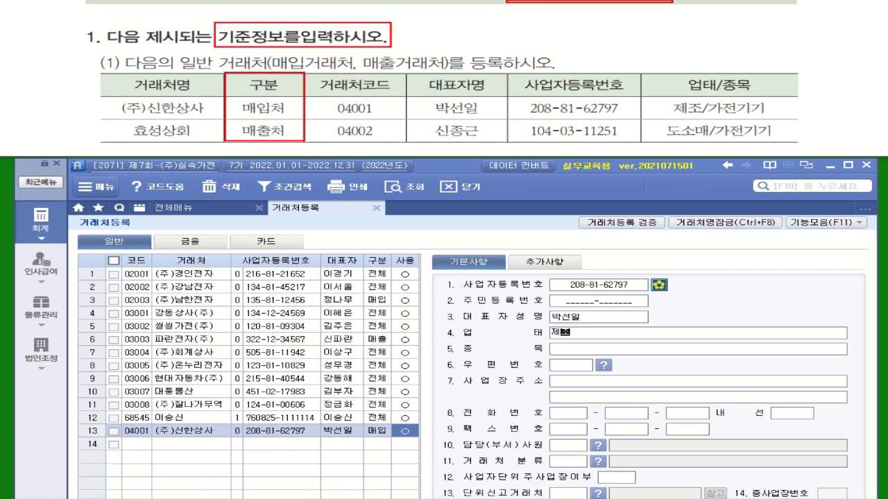
pyautogui.press('Return')
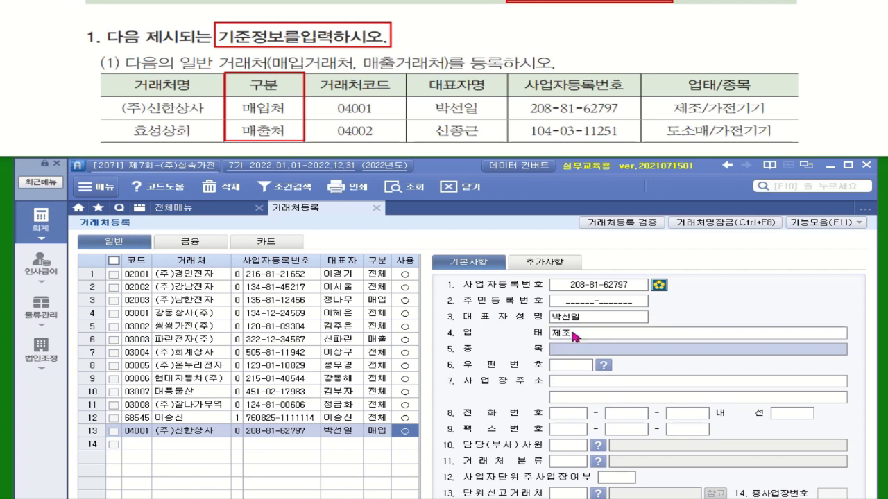
pyautogui.write('가전')
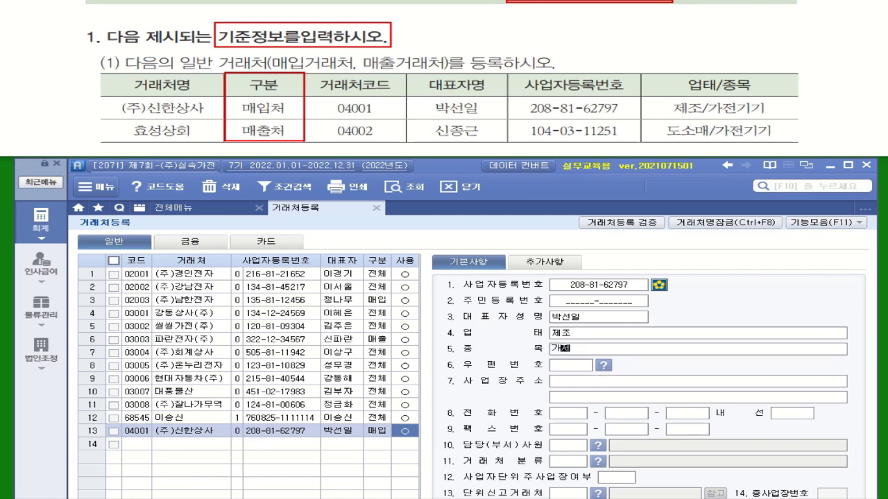
pyautogui.write('기기')
pyautogui.press('Return')
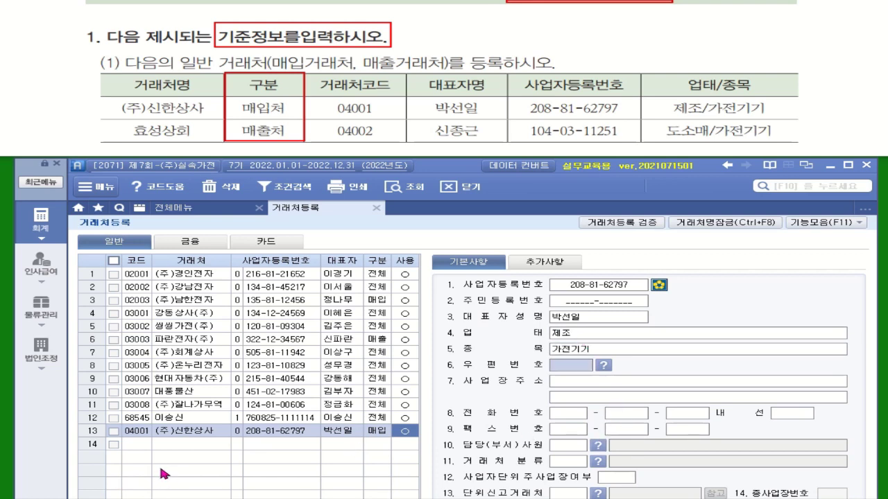
# Add a second trading partner with code 04002, name 효성상회 and the 사업자등록번호 number type
pyautogui.click(137, 448)
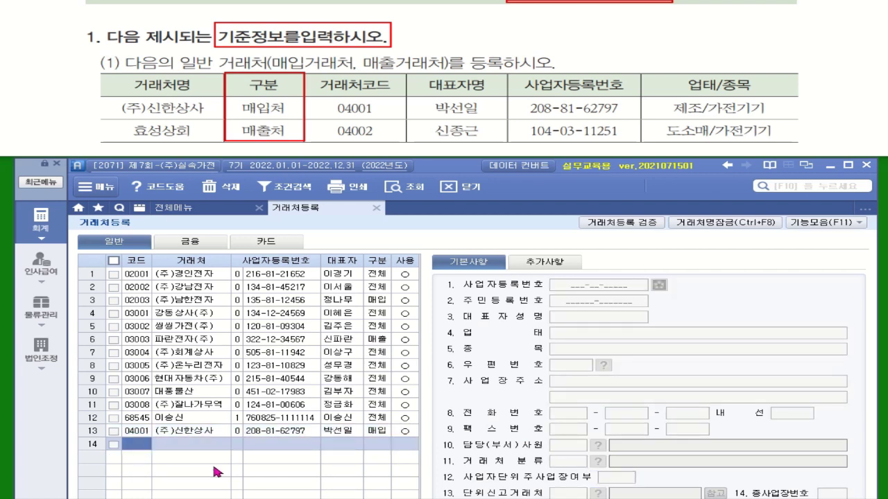
pyautogui.write('04002')
pyautogui.press('Return')
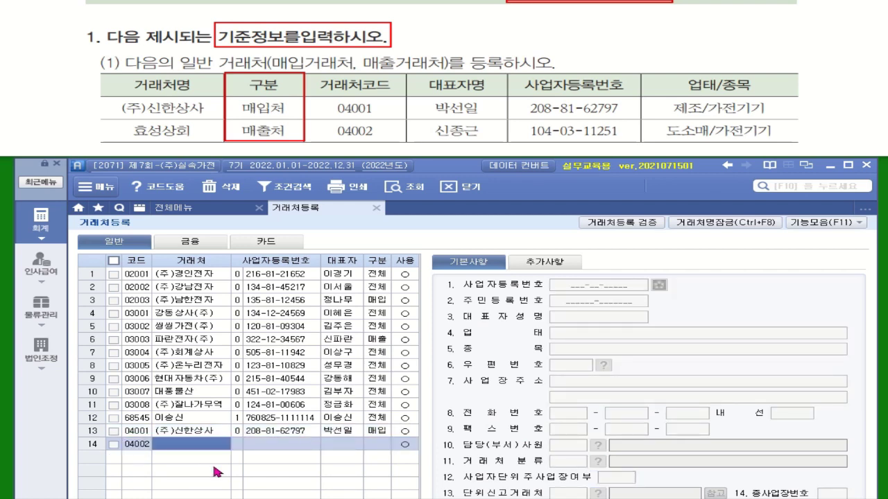
pyautogui.write('효')
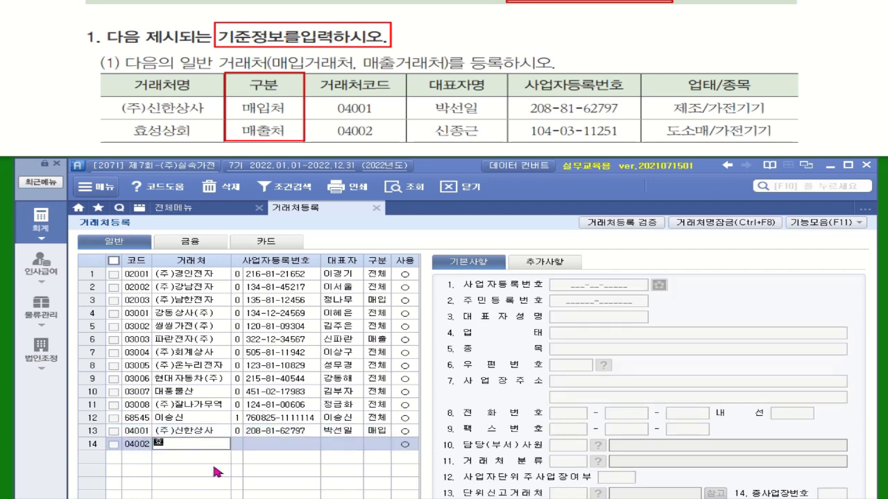
pyautogui.write('성상ㅎㅚ')
pyautogui.press('Return')
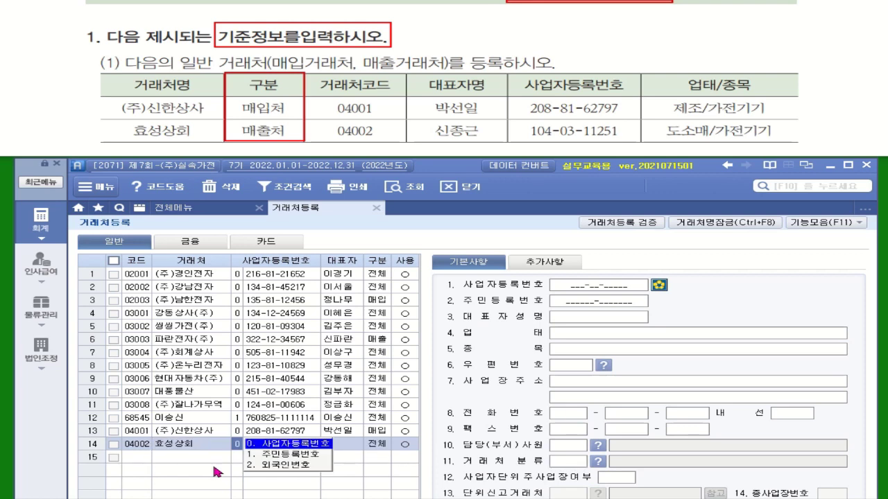
pyautogui.press('Return')
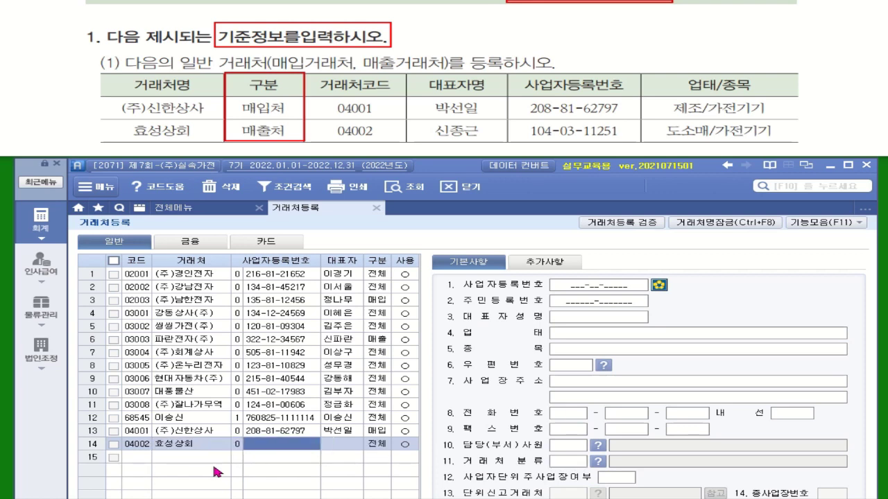
# Enter the business registration number and the representative's name for 효성상회
pyautogui.write('104-03-11')
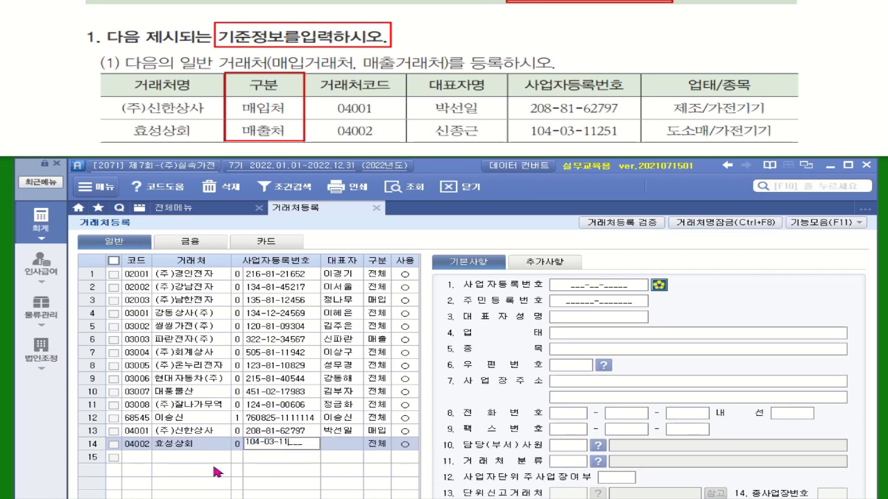
pyautogui.write('251')
pyautogui.press('Return')
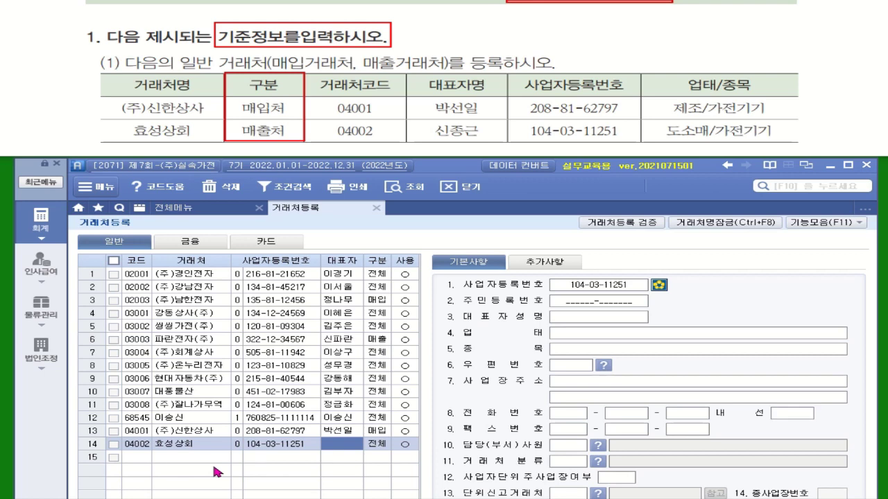
pyautogui.write('신')
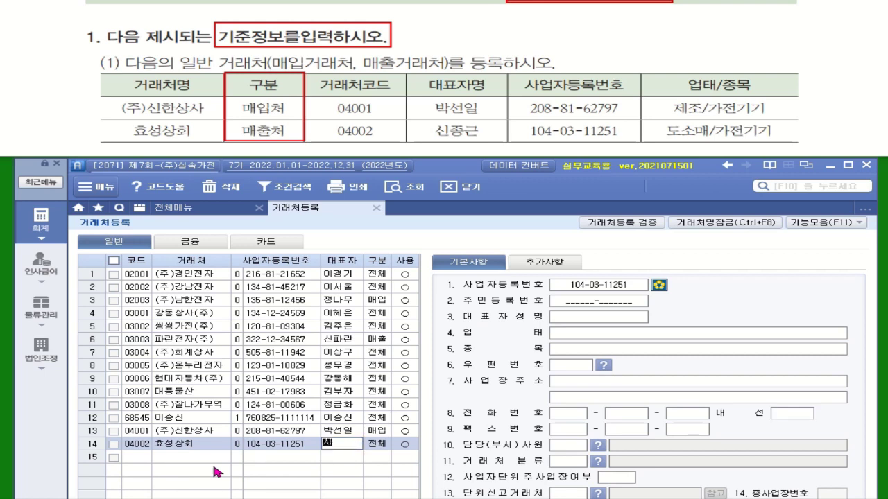
pyautogui.write('종근')
pyautogui.press('Return')
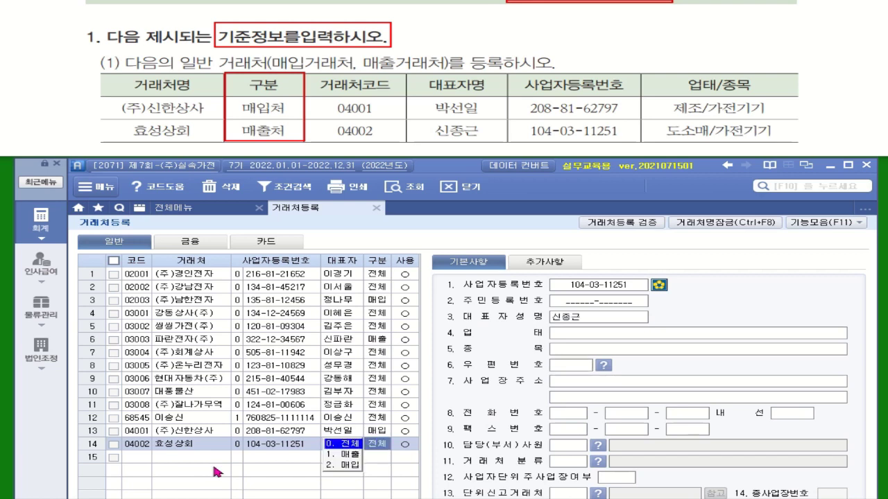
# Classify 효성상회 as 매출 and fill in its 업태 as 도소매 and its 종목 as 가전기기
pyautogui.click(357, 455)
pyautogui.click(586, 339)
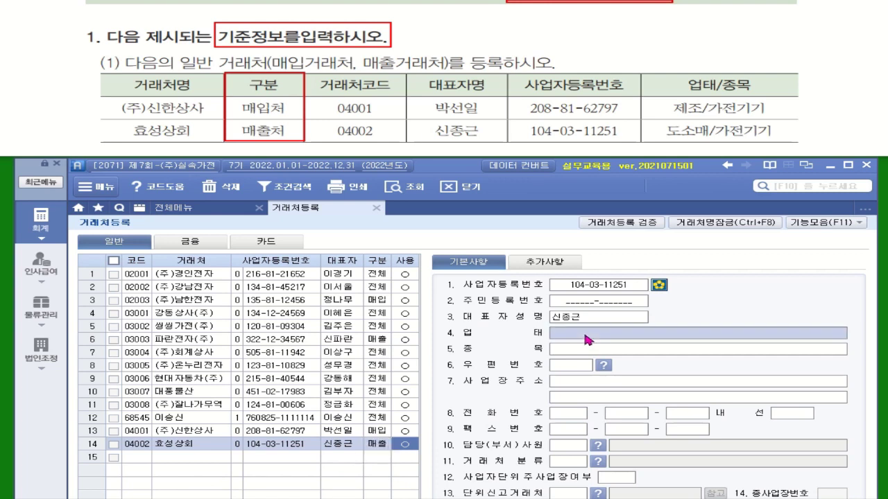
pyautogui.write('도')
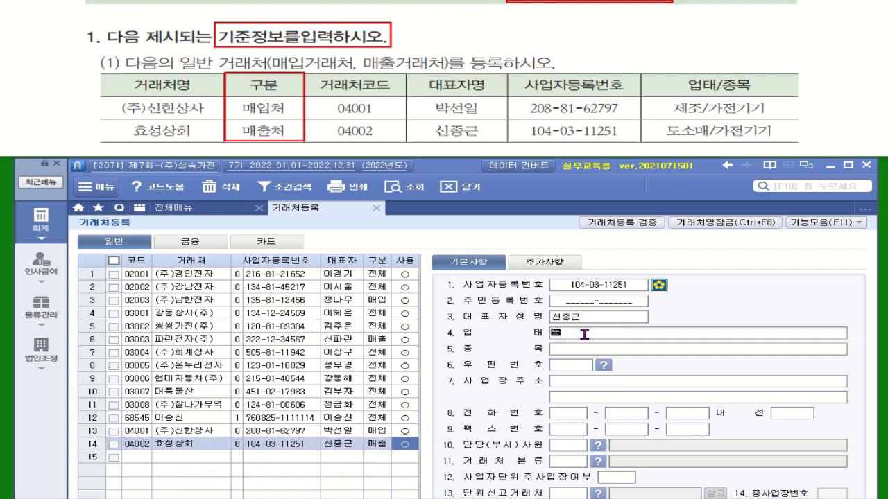
pyautogui.write('매매')
pyautogui.press('Return')
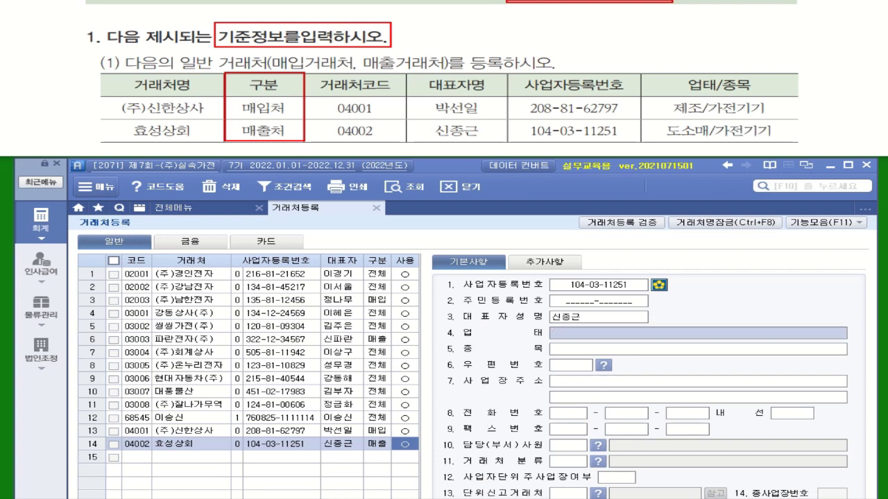
pyautogui.write('가')
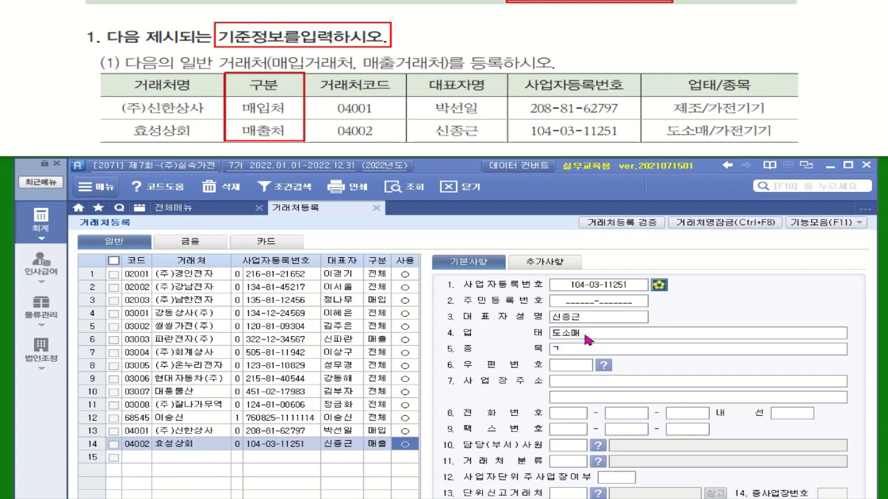
pyautogui.write('전기기')
pyautogui.press('Return')
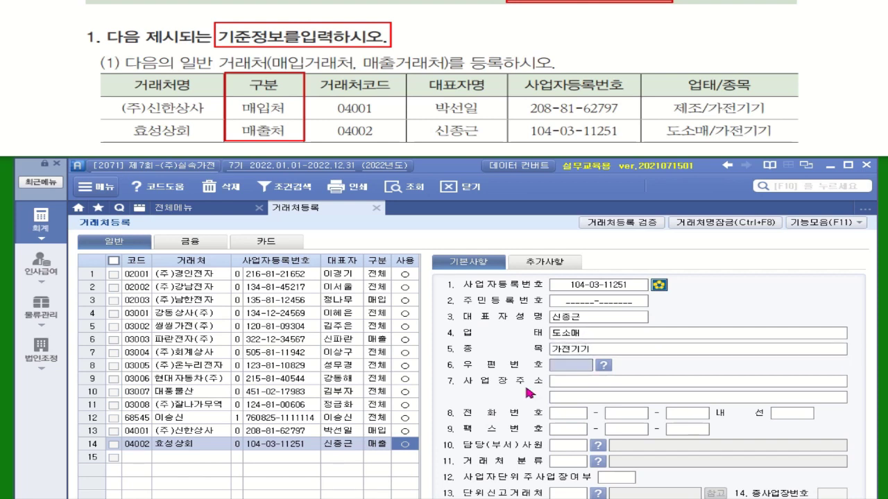
pyautogui.click(193, 460)
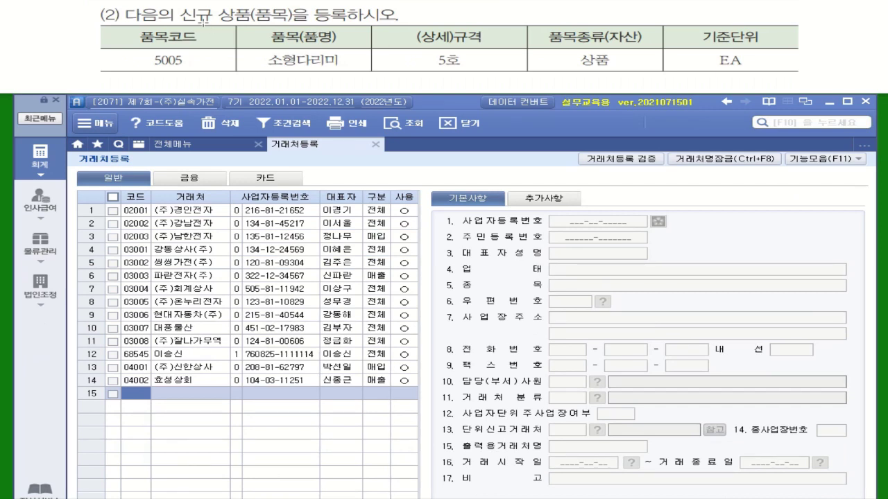
# In 물류관리's 품목등록, add a new item with asset type 상품 and item code 5005
pyautogui.moveTo(201, 24); pyautogui.dragTo(400, 25)
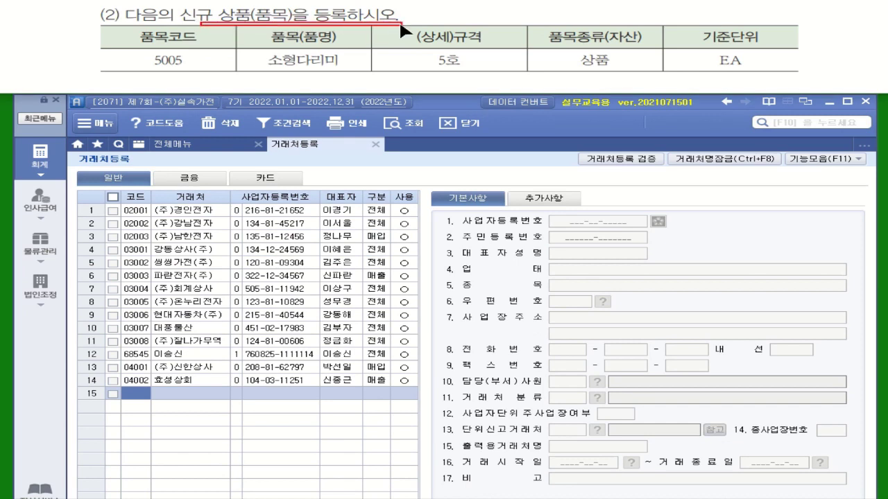
pyautogui.moveTo(268, 67); pyautogui.dragTo(358, 70)
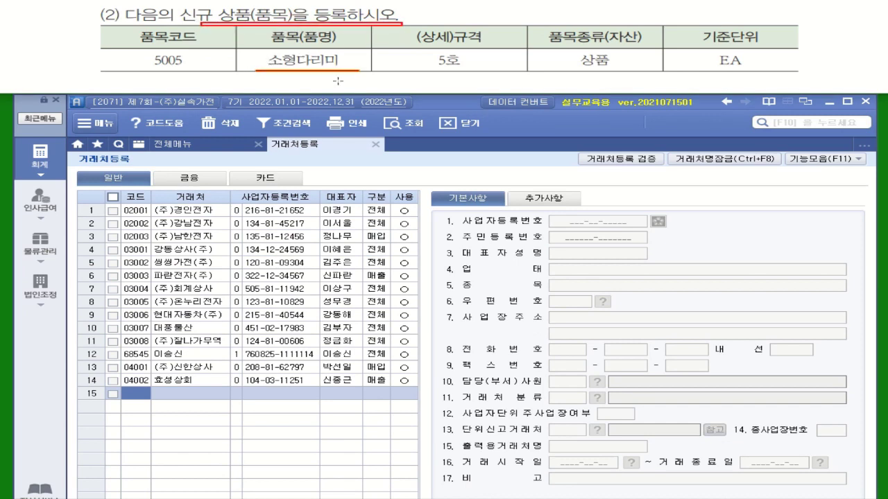
pyautogui.click(45, 246)
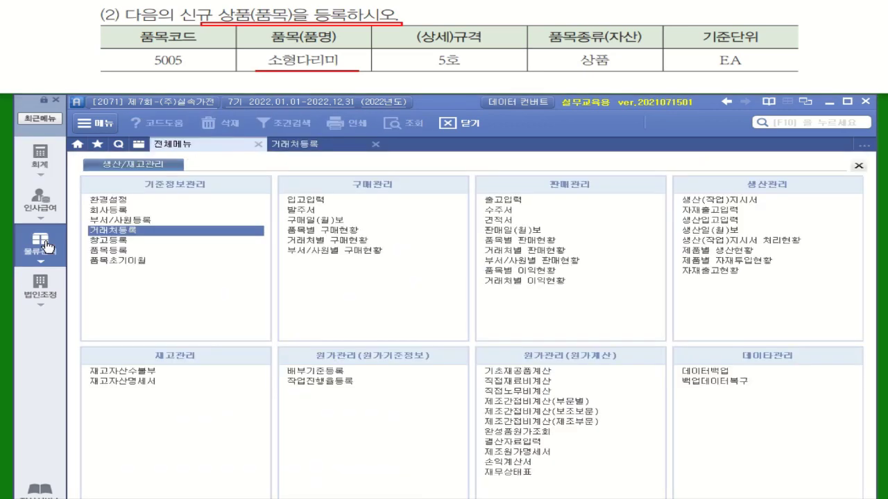
pyautogui.click(119, 251)
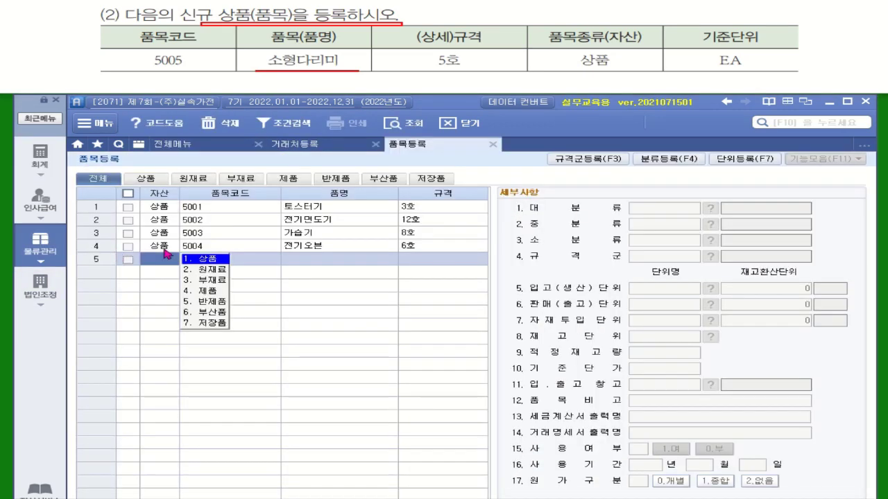
pyautogui.click(221, 262)
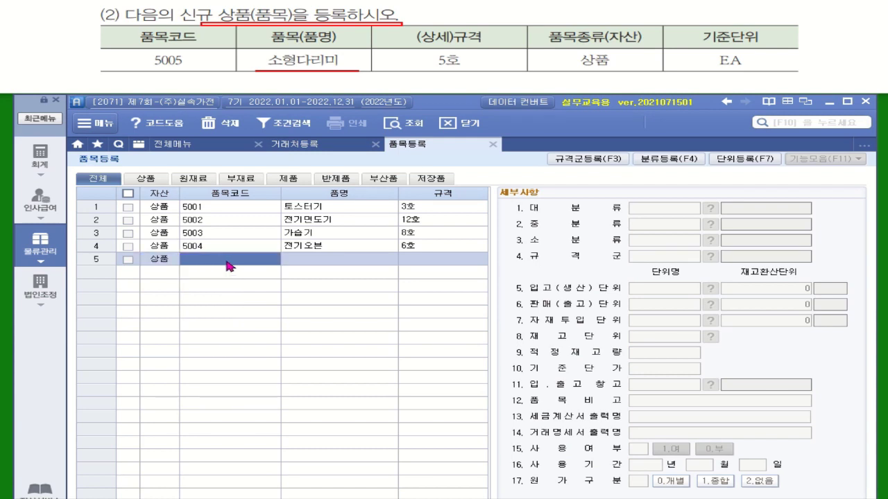
pyautogui.write('5005')
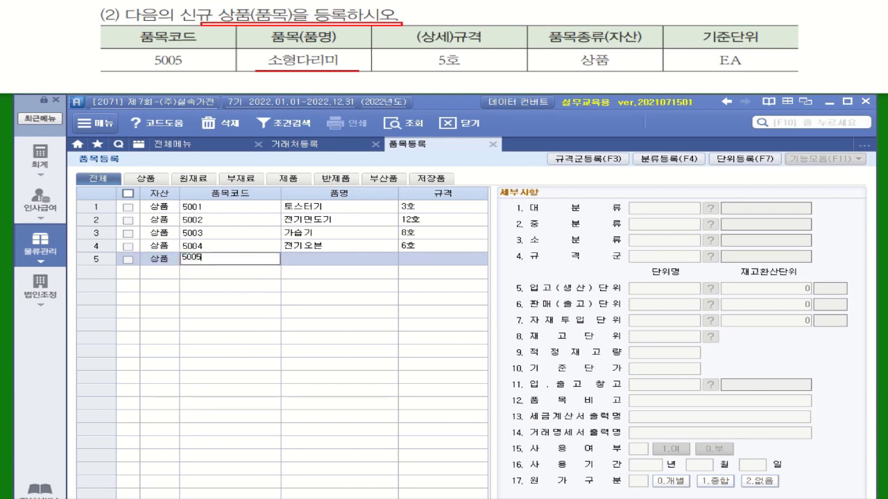
pyautogui.press('Return')
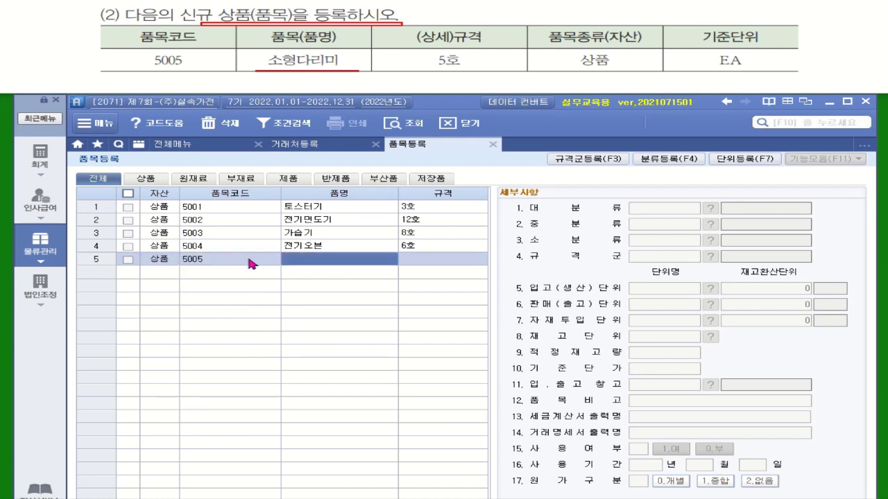
# Name item 5005 소형다리미 and set its 규격 to 5호
pyautogui.write('소형ㄷ')
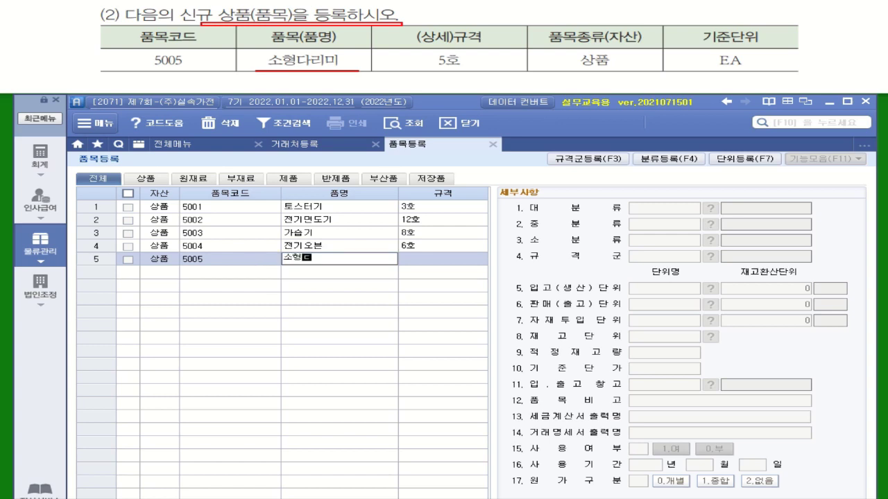
pyautogui.write('ㅏ')
pyautogui.write('리미')
pyautogui.press('Return')
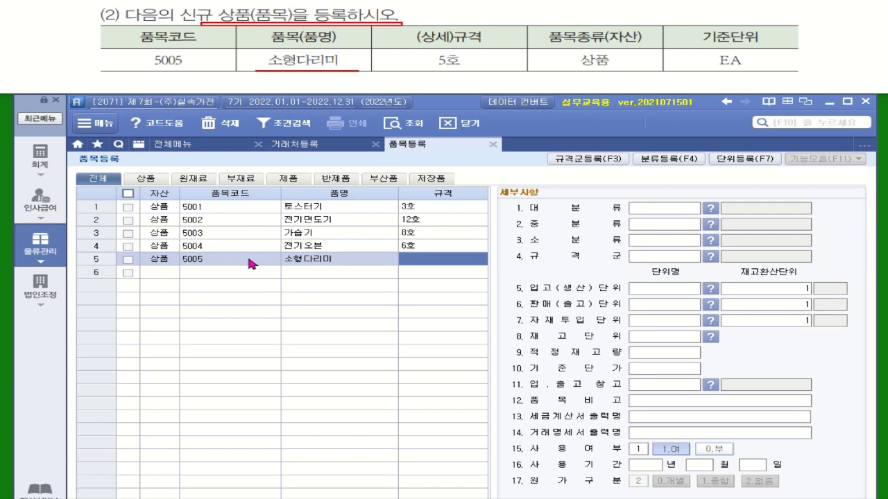
pyautogui.write('5호')
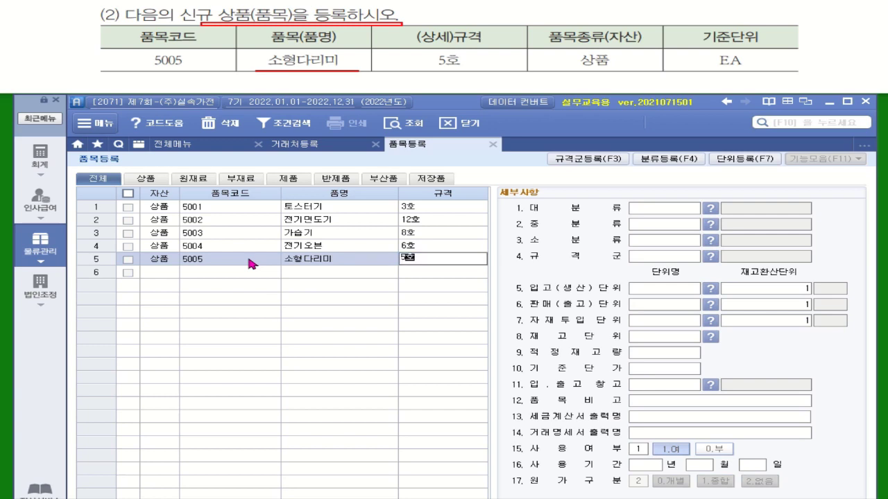
pyautogui.press('Return')
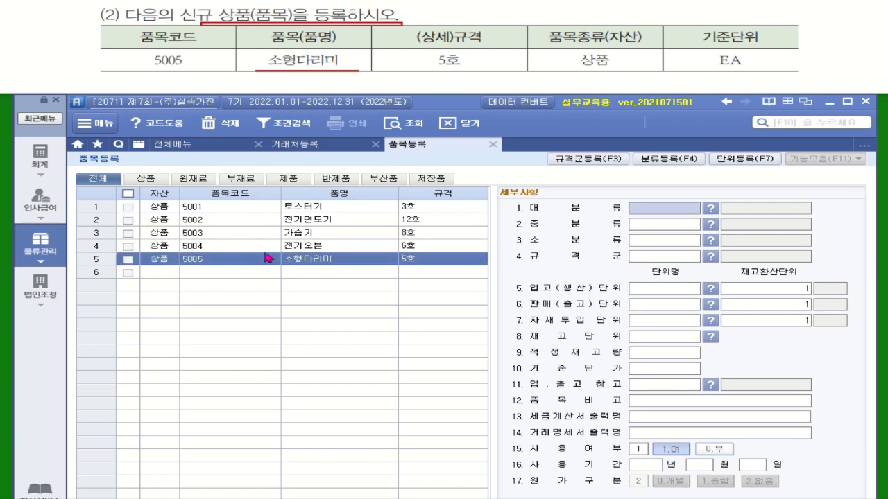
# Set the 입고(생산), 판매(출고) and 자재투입 units of 소형다리미 to EA
pyautogui.moveTo(664, 27); pyautogui.dragTo(799, 70)
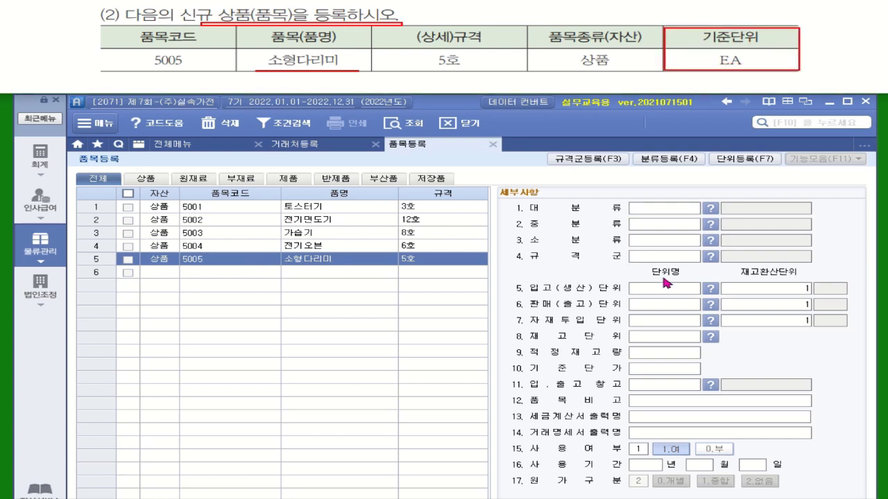
pyautogui.click(650, 290)
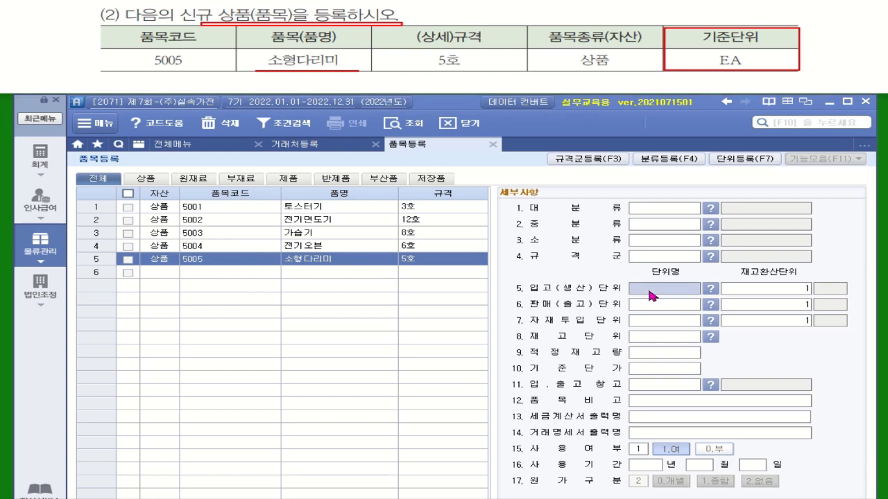
pyautogui.write('EA')
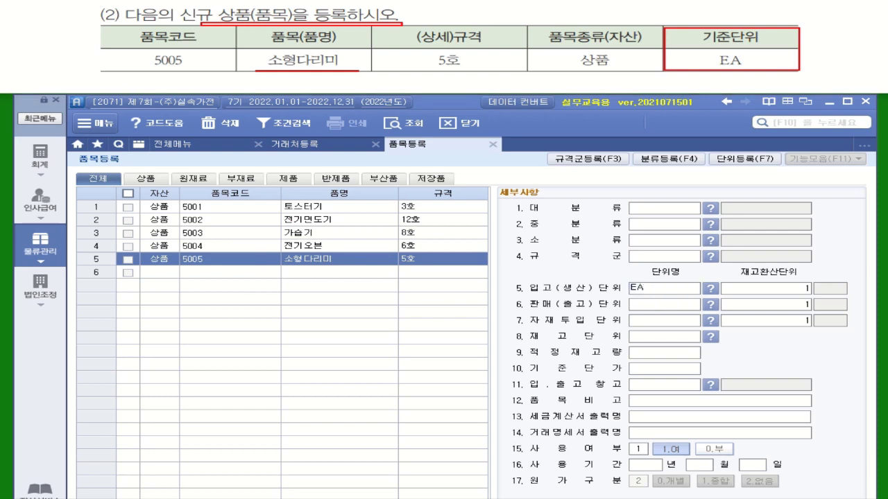
pyautogui.click(652, 291)
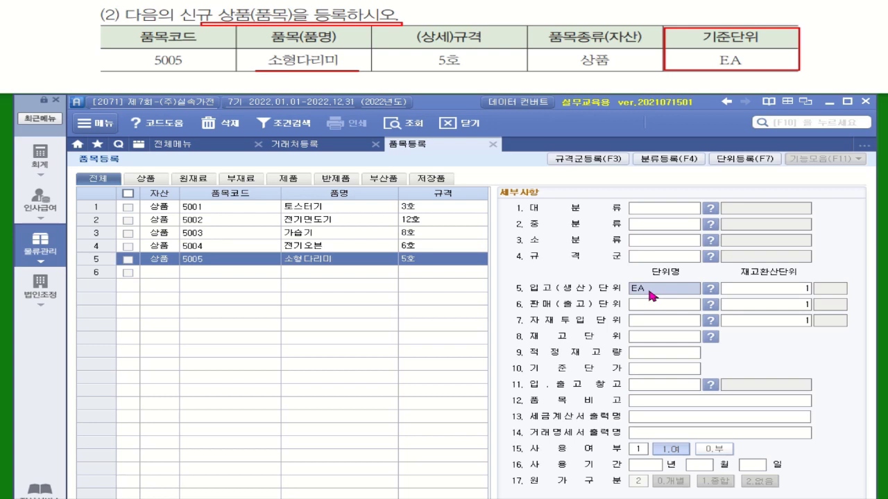
pyautogui.click(656, 310)
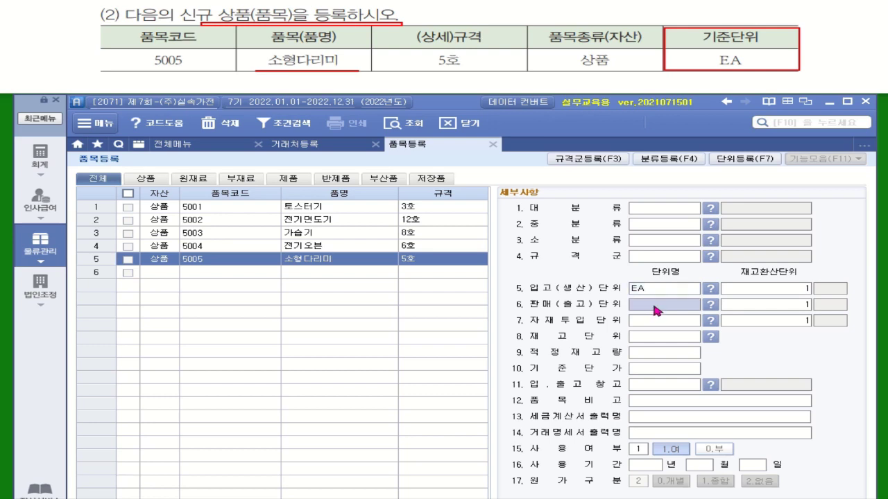
pyautogui.write('EA')
pyautogui.press('Return')
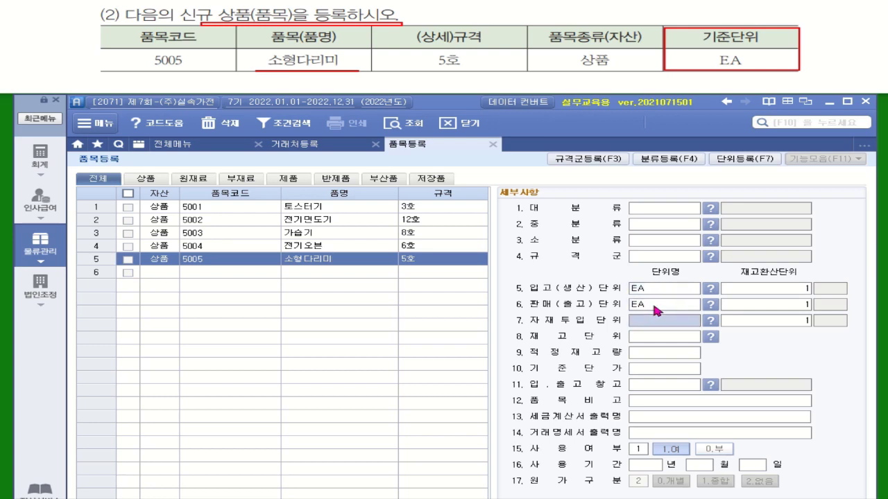
pyautogui.write('EA')
pyautogui.press('Return')
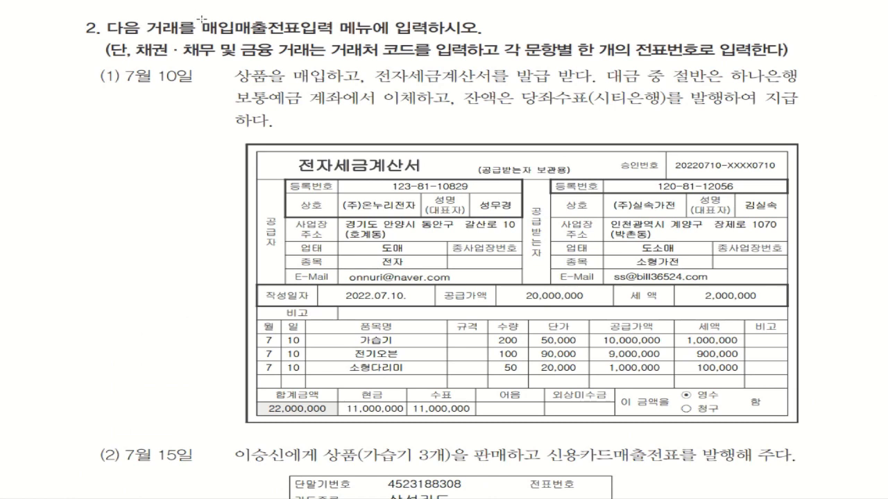
pyautogui.moveTo(200, 31); pyautogui.dragTo(431, 36)
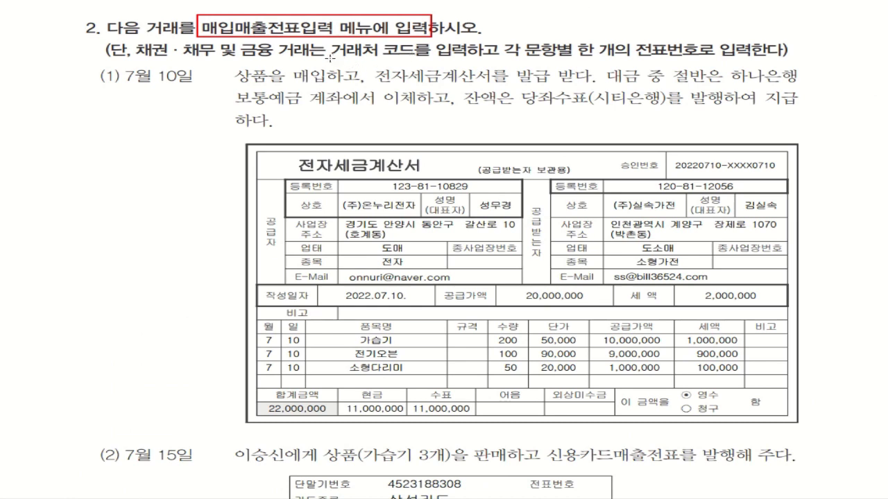
pyautogui.moveTo(330, 59); pyautogui.dragTo(474, 60)
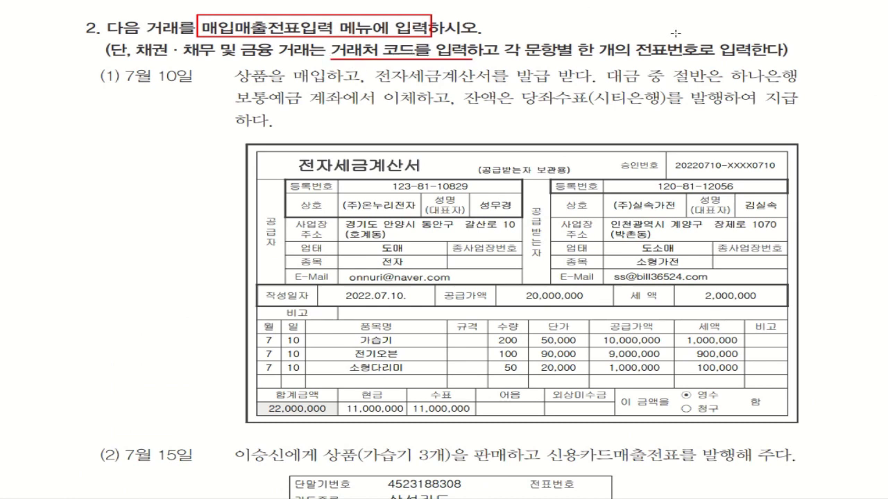
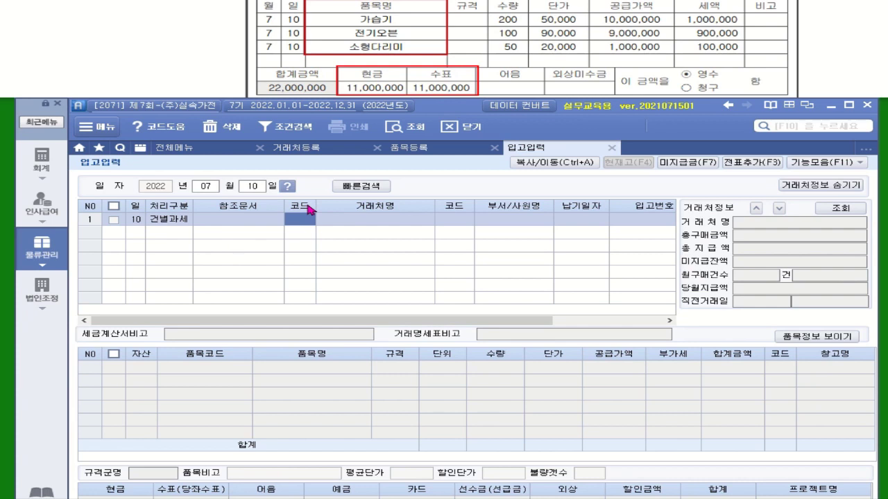
# Set the trading partner of the July 10 건별과세 receipt in 입고입력 to (주)온누리전자 and its 지급구분 to 혼합
pyautogui.write('온누')
pyautogui.press('Return')
pyautogui.press('Return')
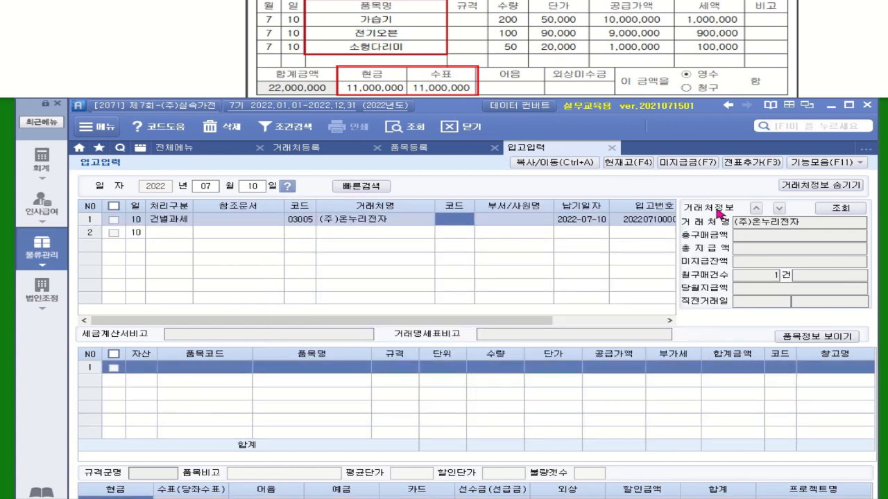
pyautogui.click(819, 185)
pyautogui.click(775, 223)
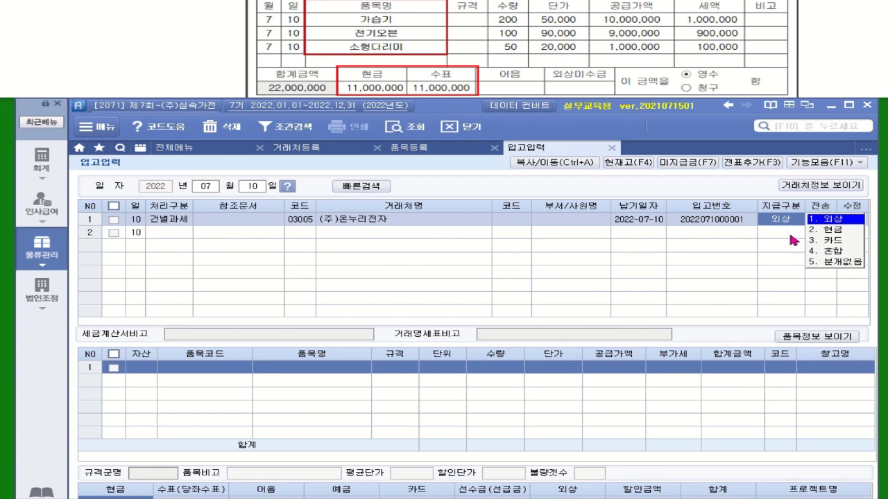
pyautogui.click(836, 252)
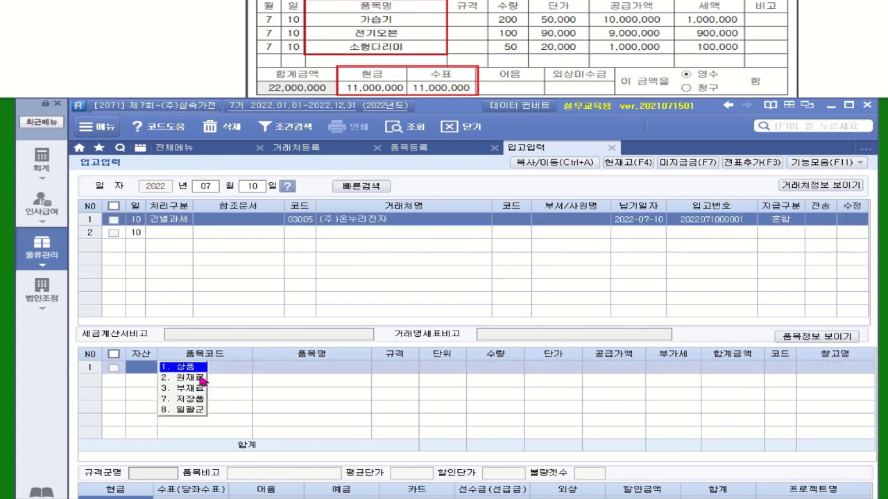
# Add 상품 item 5003 가습기 to the receipt with quantity 200 and unit price 50,000
pyautogui.click(184, 368)
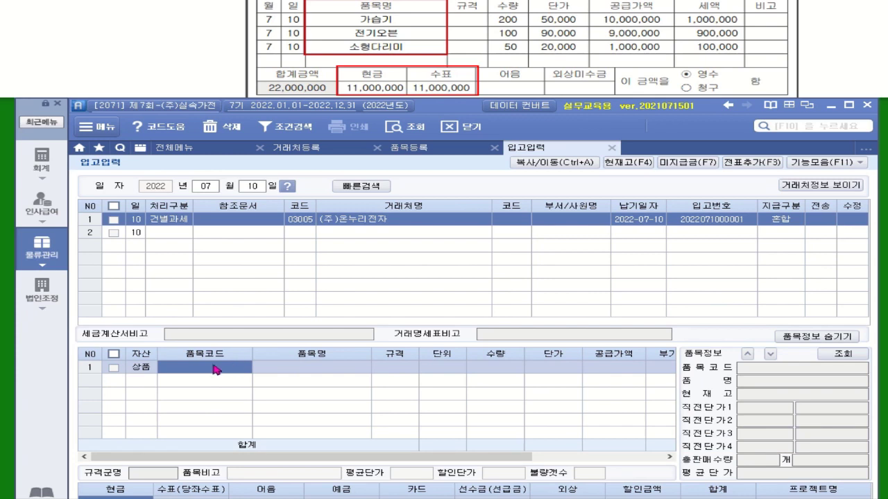
pyautogui.doubleClick(214, 367)
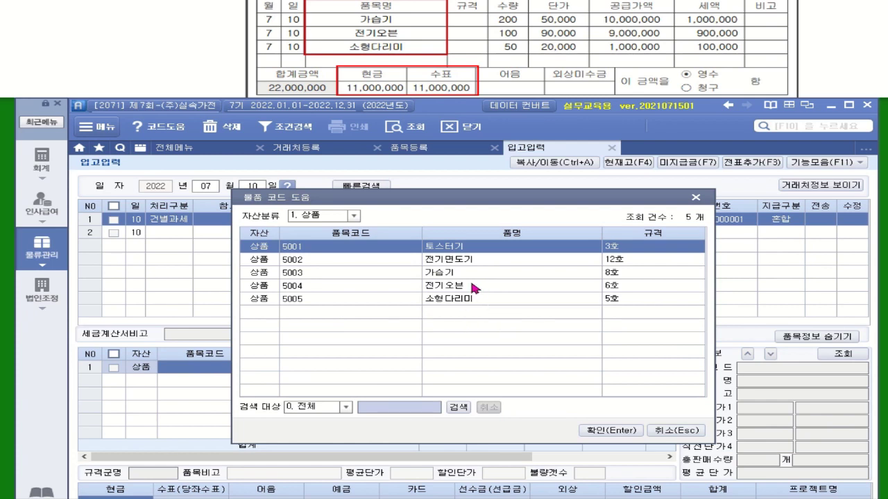
pyautogui.doubleClick(458, 272)
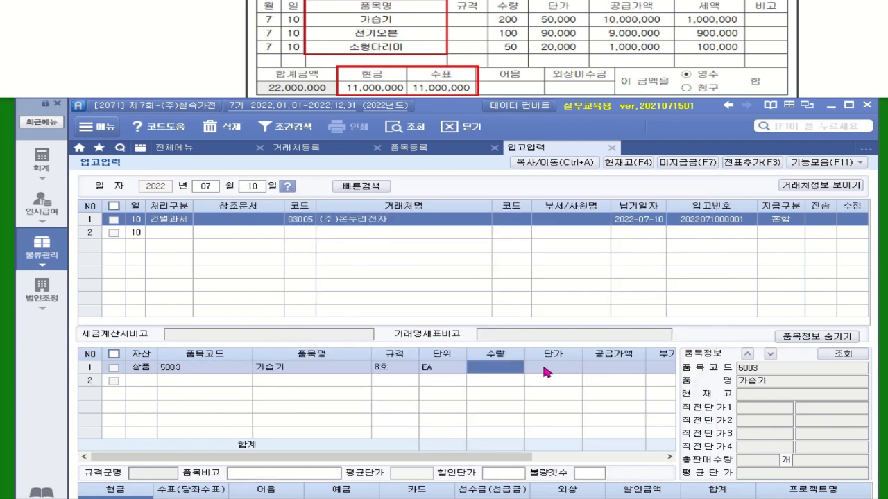
pyautogui.write('200')
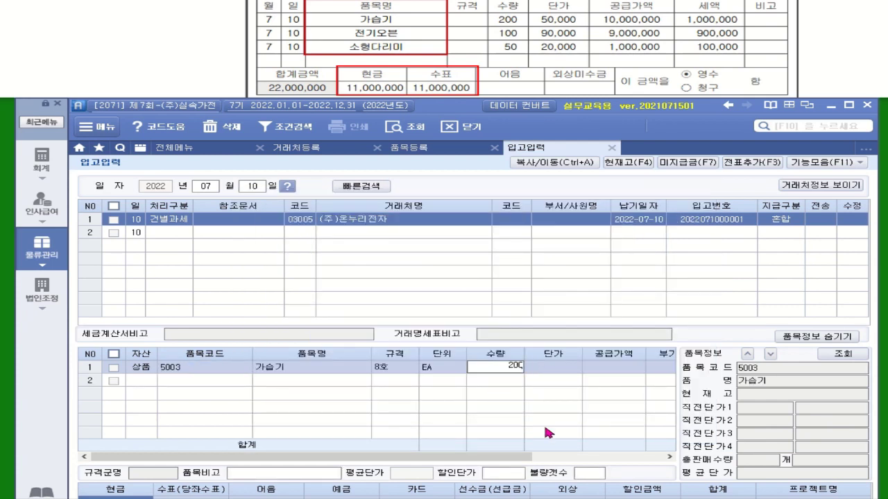
pyautogui.press('Return')
pyautogui.write('500000')
pyautogui.press('Return')
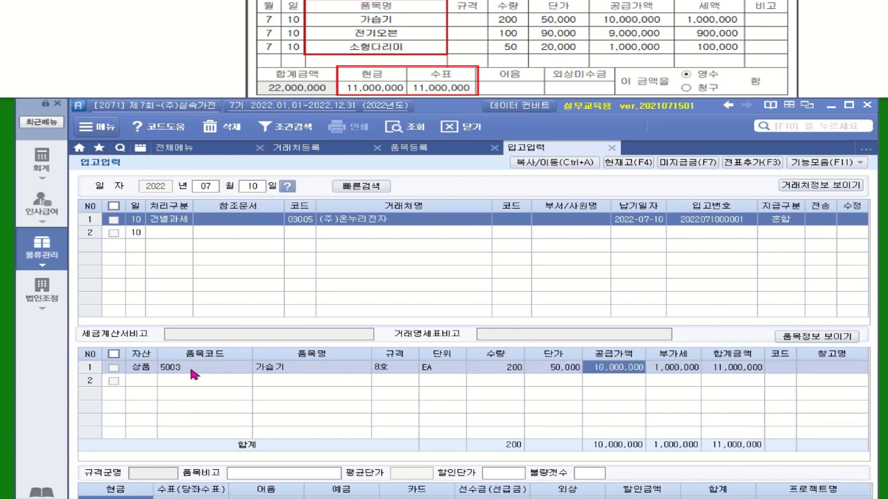
# Add 상품 item 5004 전기오븐 as the second receipt line with quantity 100 and unit price 90,000
pyautogui.click(135, 380)
pyautogui.click(194, 382)
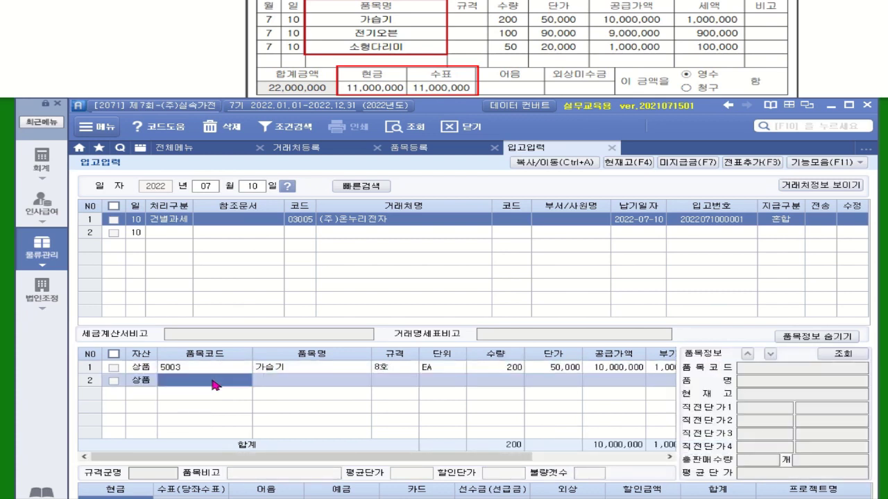
pyautogui.press('F2')
pyautogui.click(426, 291)
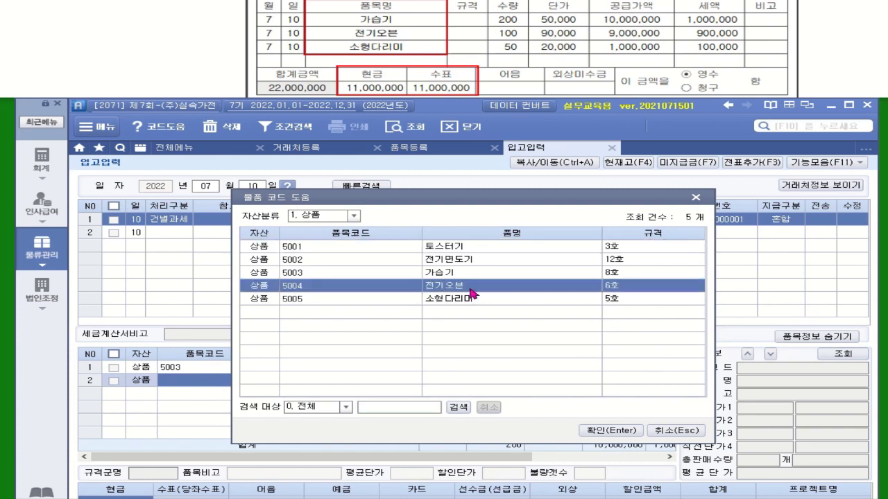
pyautogui.press('Return')
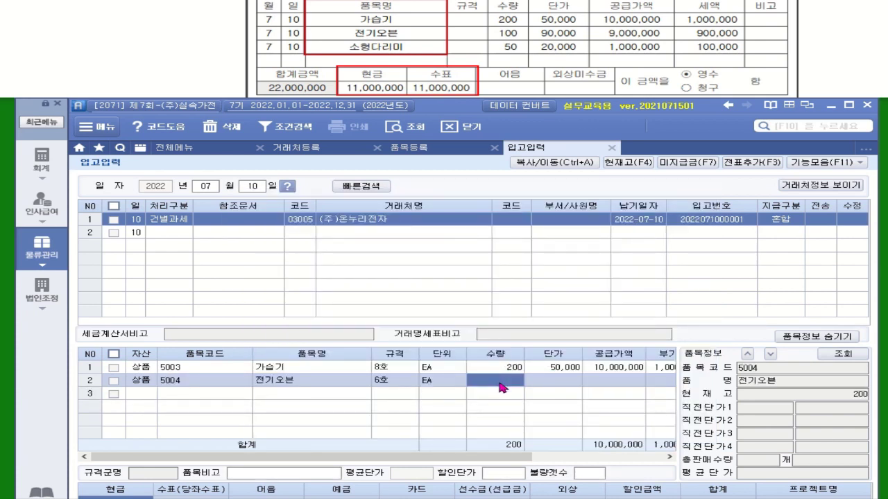
pyautogui.write('100')
pyautogui.press('Return')
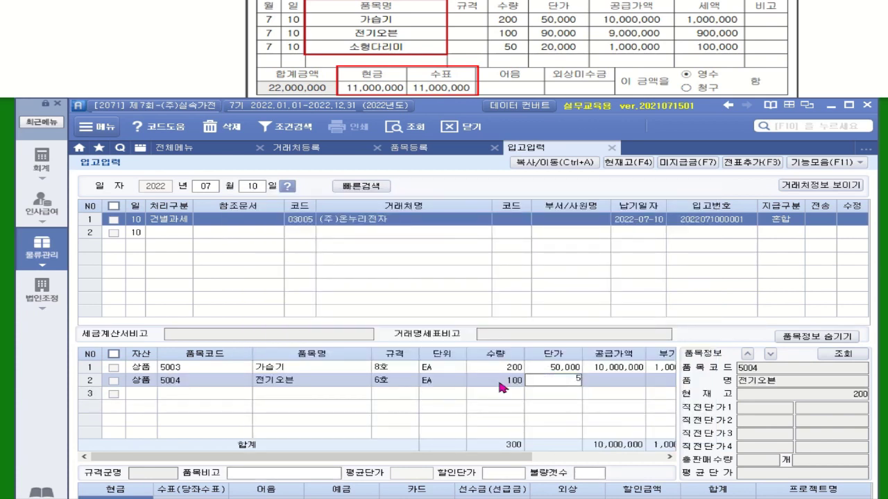
pyautogui.write('900000')
pyautogui.press('Return')
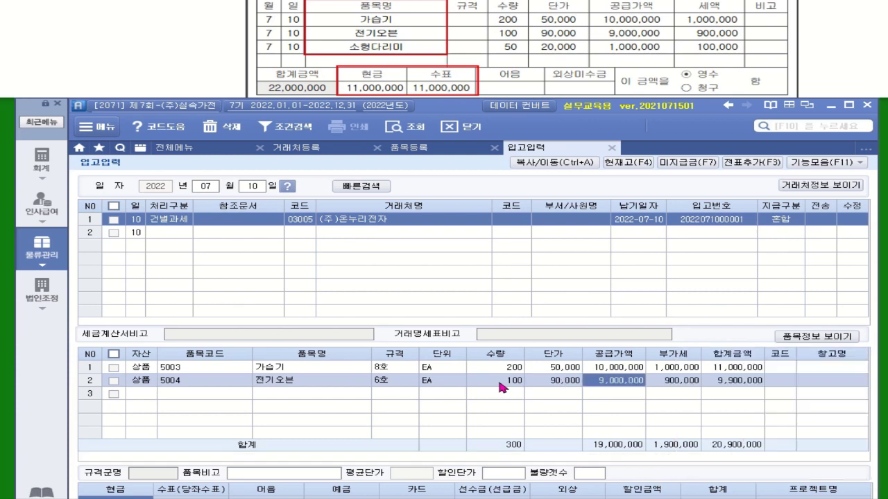
# Add 상품 item 5005 소형다리미 as the third receipt line with quantity 50 and unit price 20,000
pyautogui.click(164, 392)
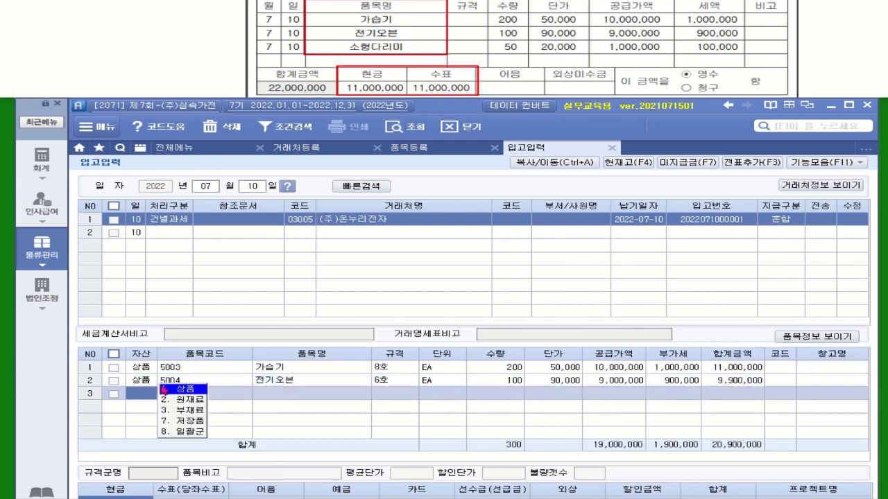
pyautogui.click(178, 392)
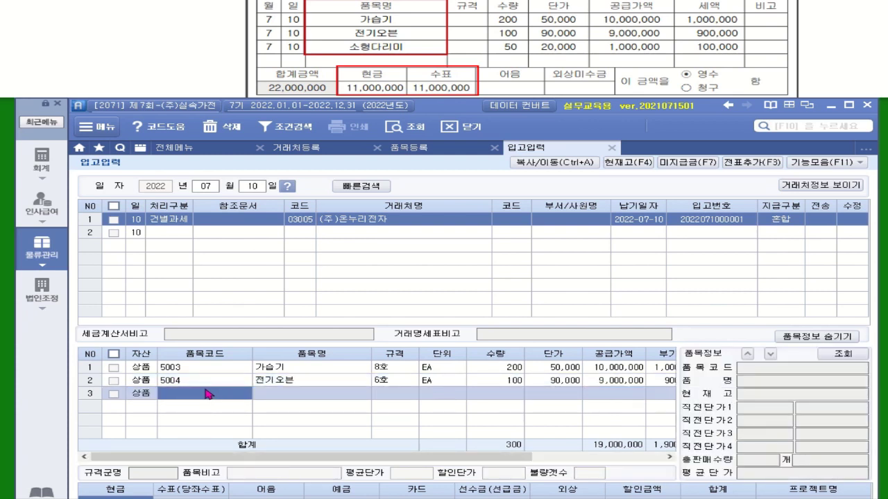
pyautogui.press('F2')
pyautogui.doubleClick(423, 304)
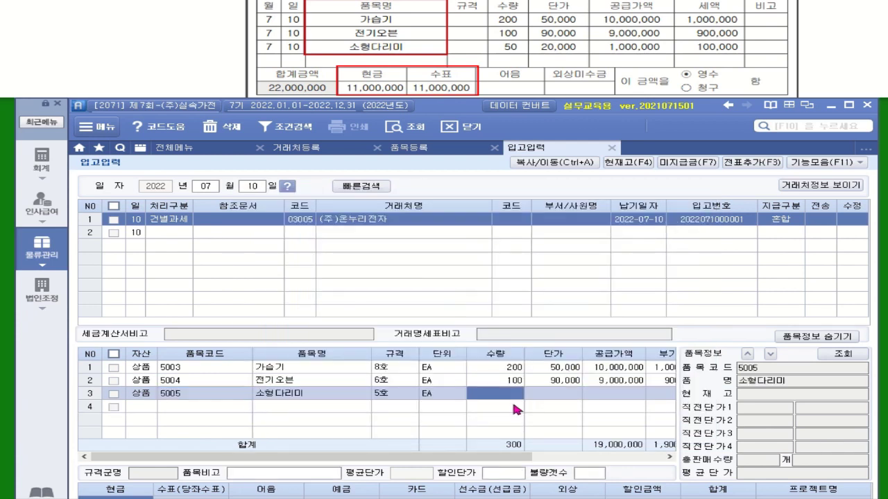
pyautogui.write('50')
pyautogui.press('Return')
pyautogui.write('20')
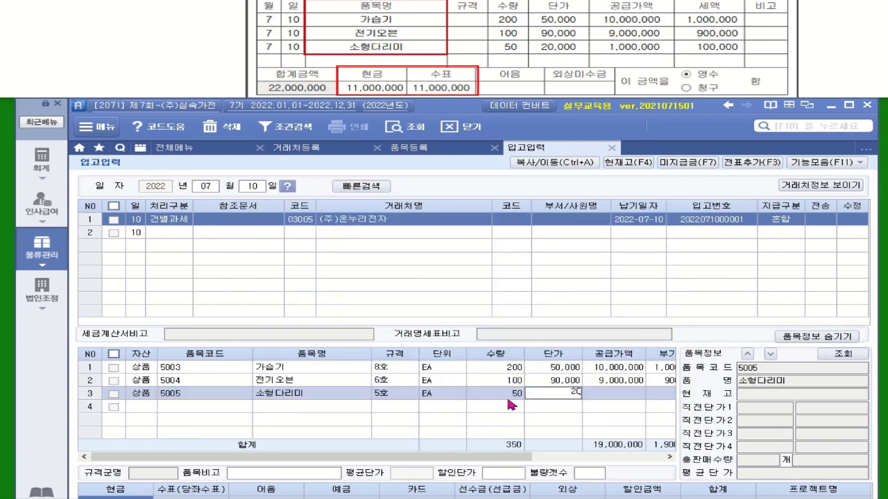
pyautogui.write(',000')
pyautogui.press('Return')
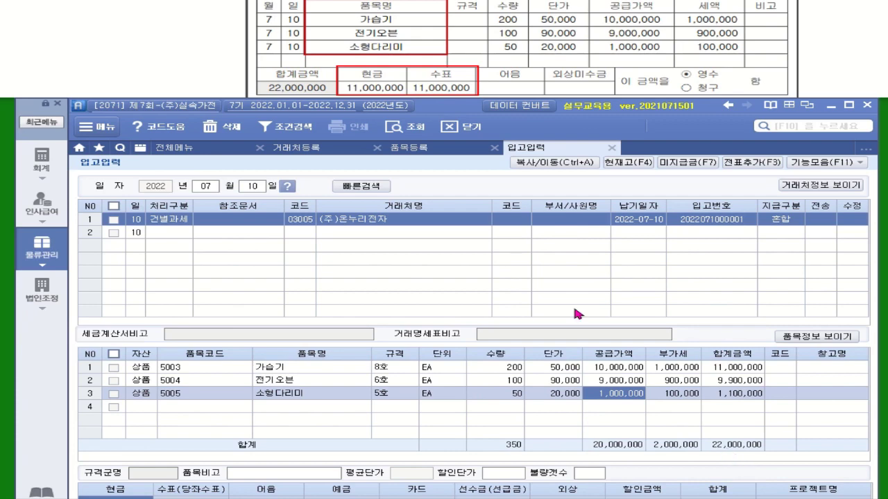
# Split the receipt's payment into 11,000,000 in 예금 and 11,000,000 in 수표(당좌수표)
pyautogui.moveTo(464, 105); pyautogui.dragTo(464, 91)
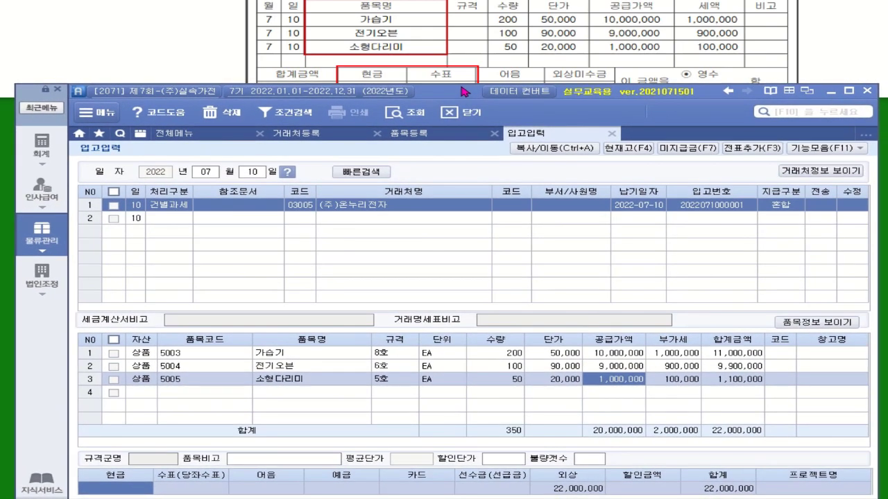
pyautogui.click(345, 489)
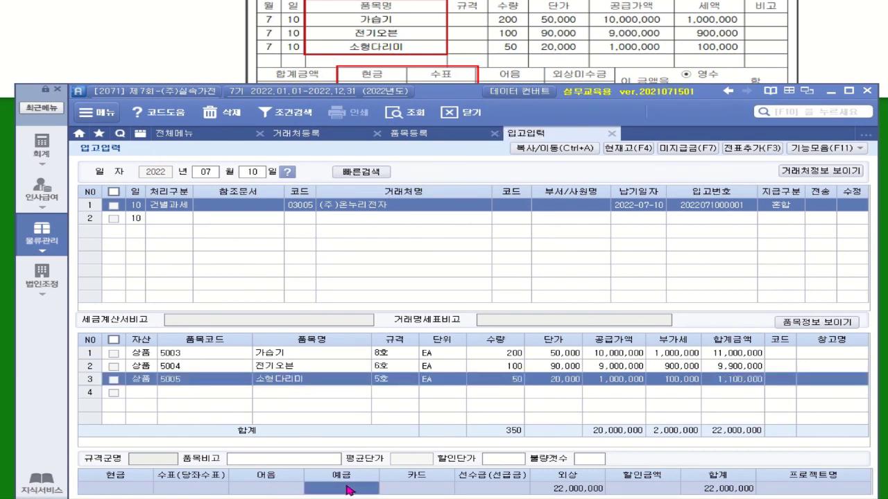
pyautogui.write('11000000')
pyautogui.press('Return')
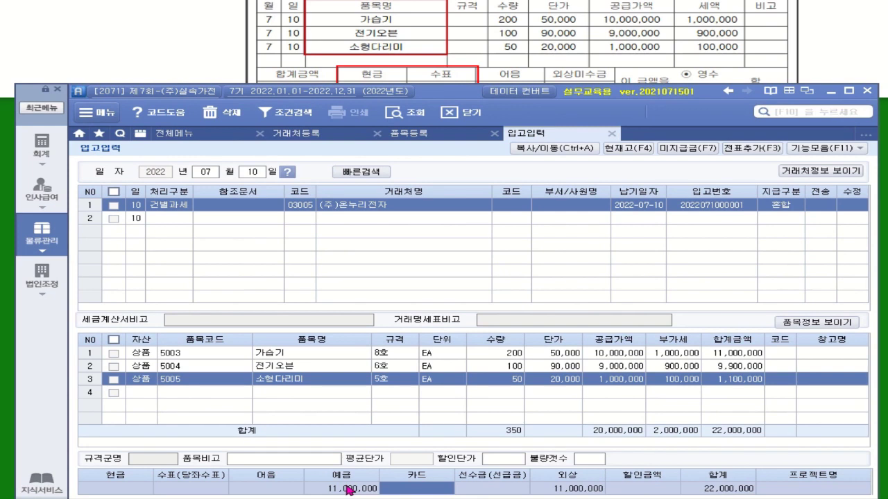
pyautogui.click(188, 489)
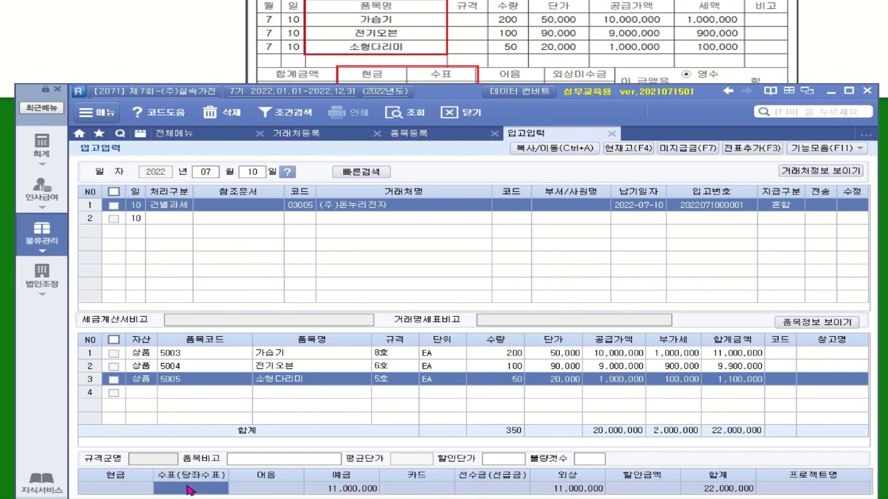
pyautogui.write('11000000')
pyautogui.press('Return')
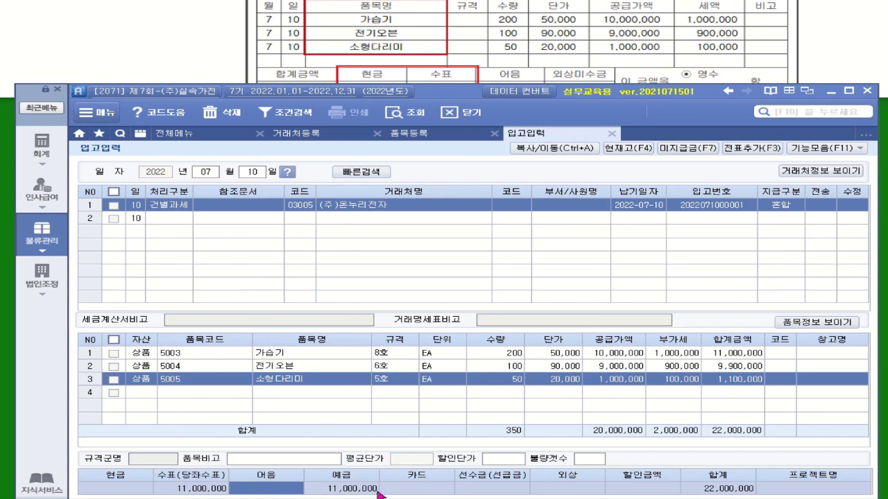
# Create the accounting voucher for the July 10 (주)온누리전자 receipt and transmit it
pyautogui.click(113, 205)
pyautogui.click(752, 148)
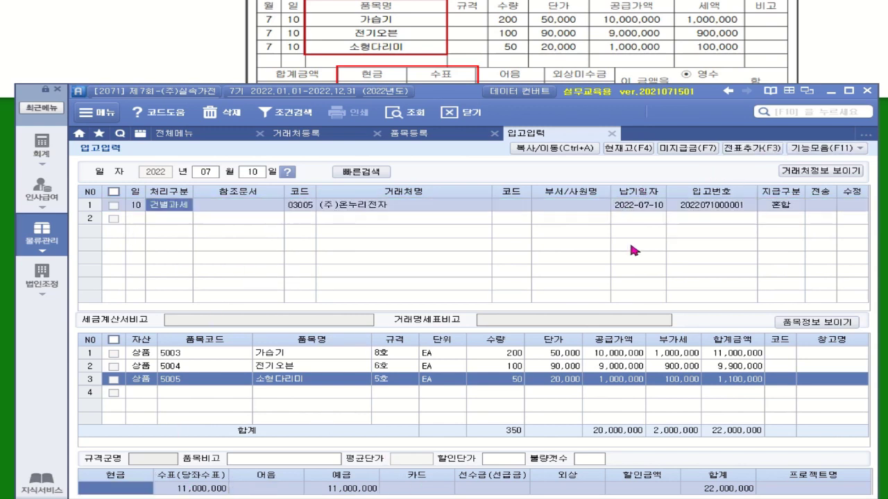
pyautogui.click(753, 171)
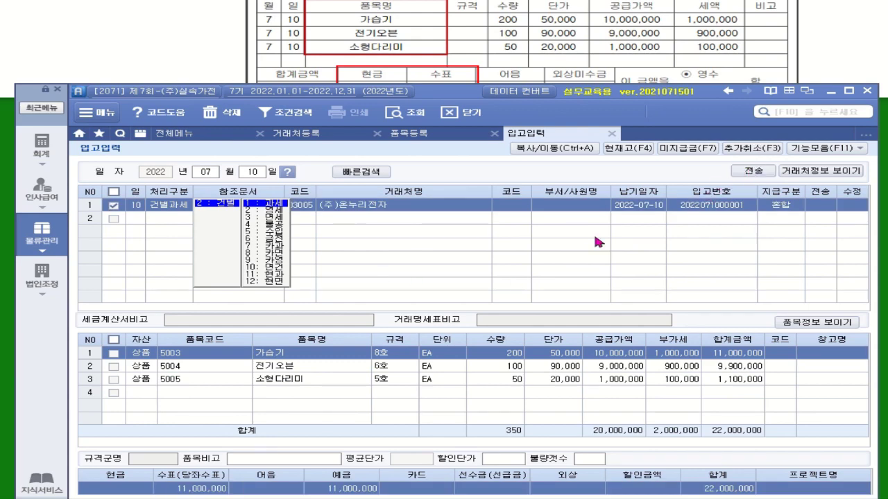
pyautogui.click(468, 278)
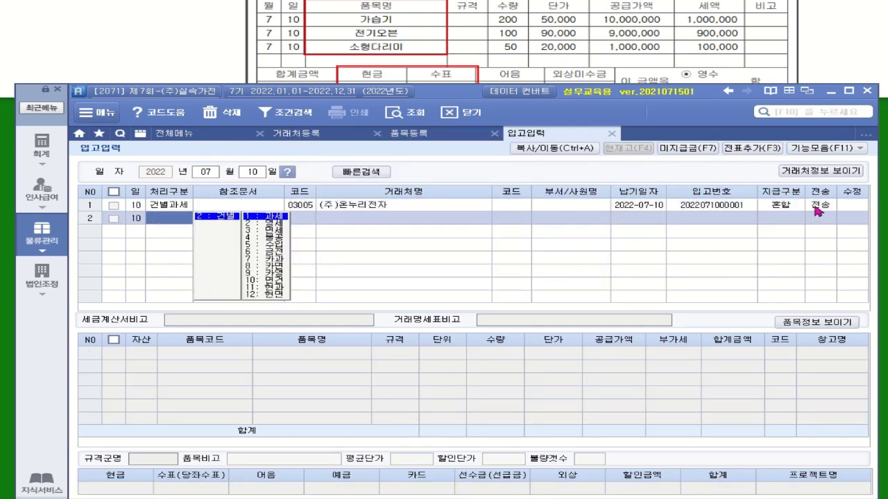
pyautogui.press('ctrl')
pyautogui.press('ctrl')
pyautogui.press('ctrl')
pyautogui.press('ctrl')
# Open 매입매출전표입력 in the 회계 module and bring up the voucher of July 10
pyautogui.click(42, 151)
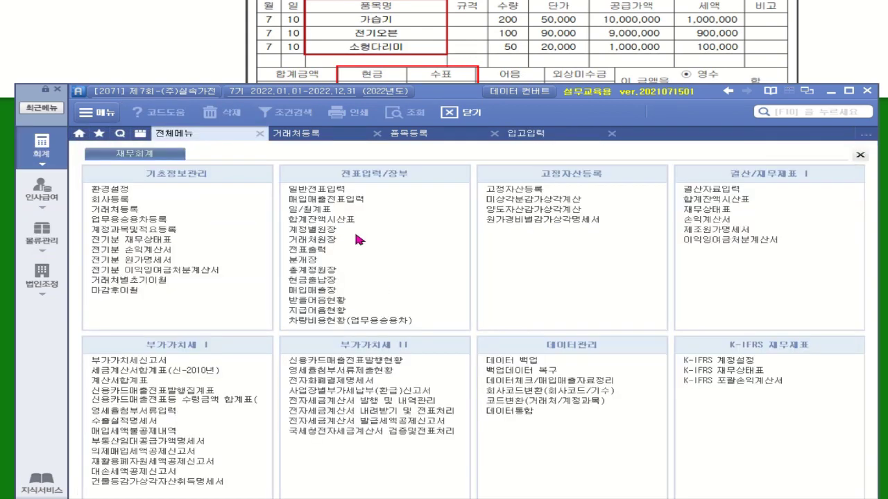
pyautogui.click(347, 201)
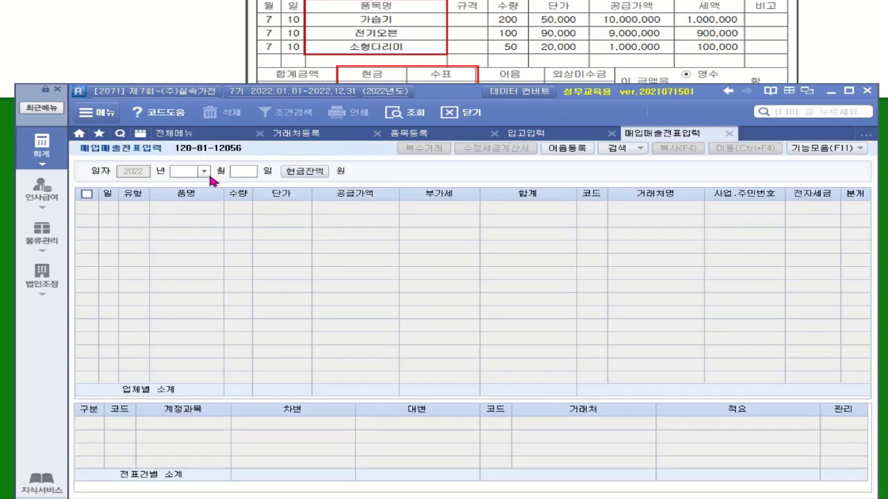
pyautogui.click(204, 171)
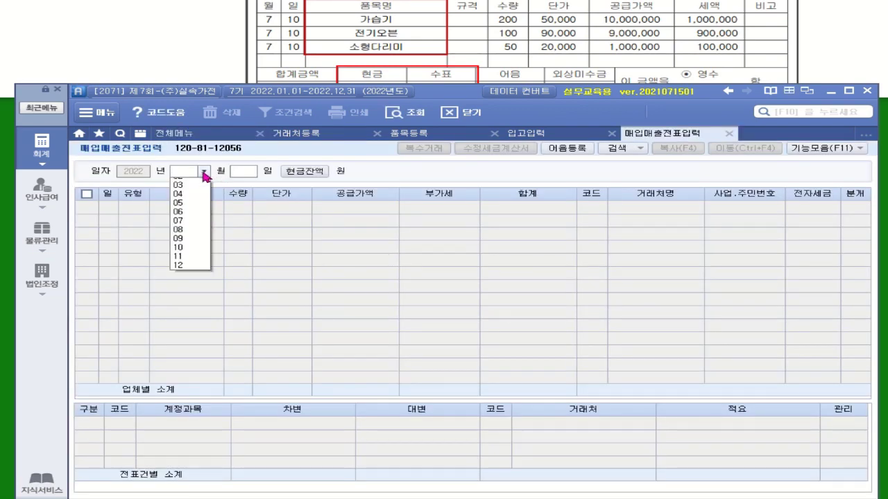
pyautogui.click(187, 235)
pyautogui.write('10')
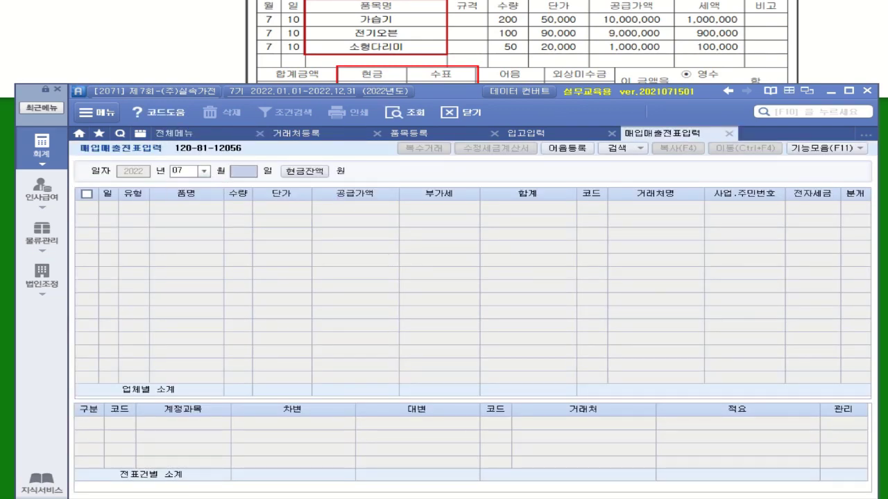
pyautogui.press('Return')
pyautogui.click(340, 207)
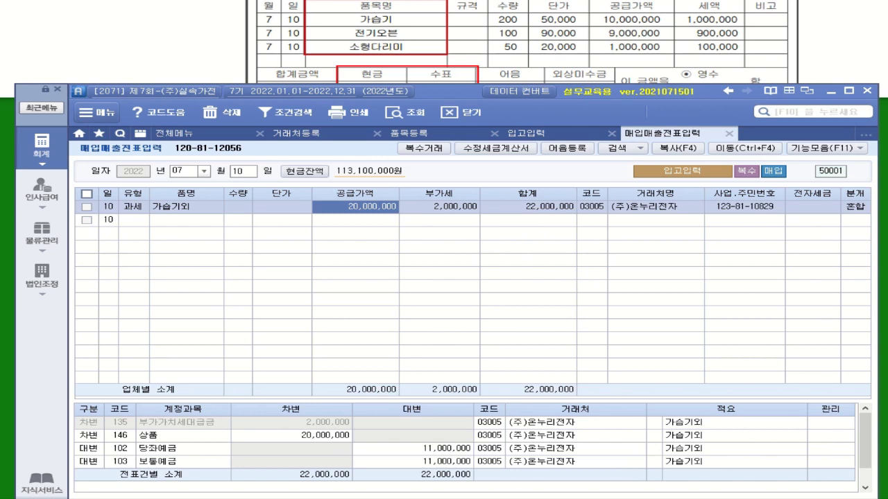
# Set the 전자세금 field of the July 10 과세 purchase voucher to 전자입력
pyautogui.click(802, 210)
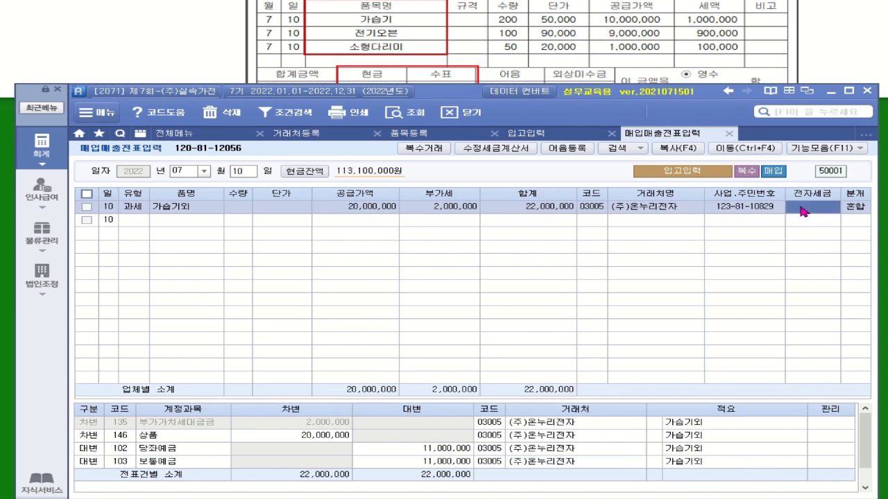
pyautogui.write('1')
pyautogui.press('Return')
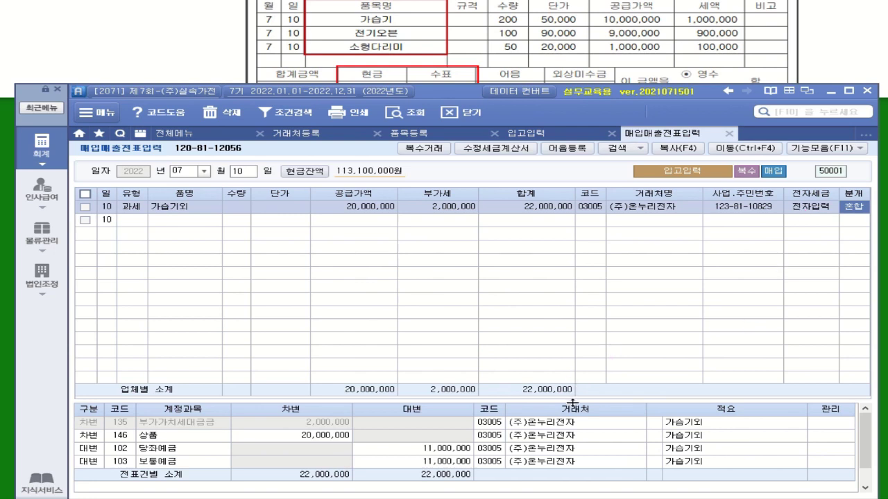
# Change the trading partner of the 당좌예금 journal line to 시티은행(당좌) and of the 보통예금 line to 하나은행(보통)
pyautogui.moveTo(573, 403); pyautogui.dragTo(573, 367)
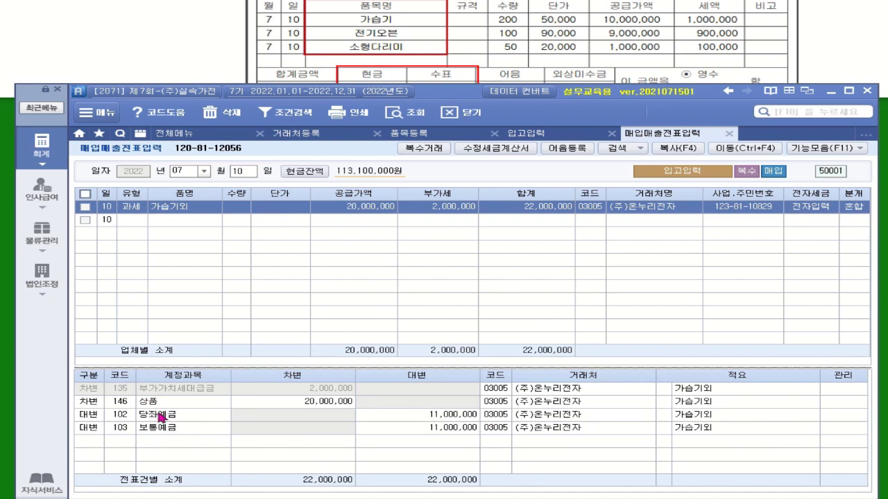
pyautogui.click(492, 416)
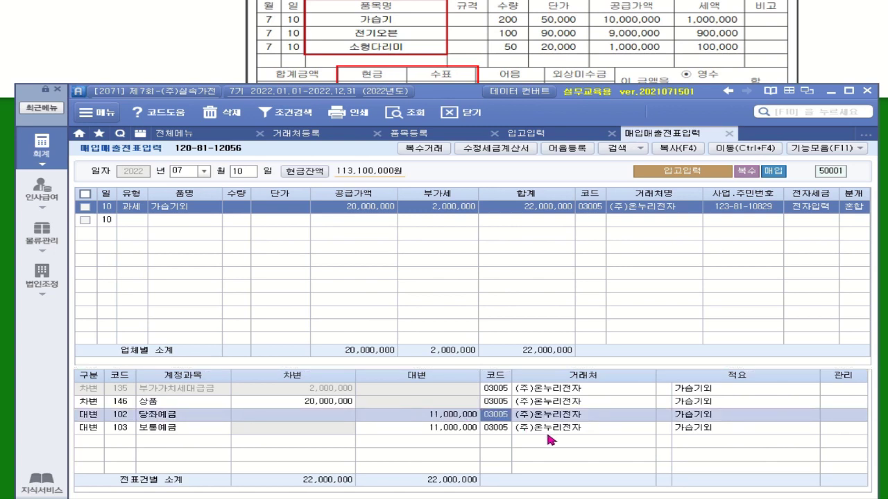
pyautogui.write('시티')
pyautogui.press('Return')
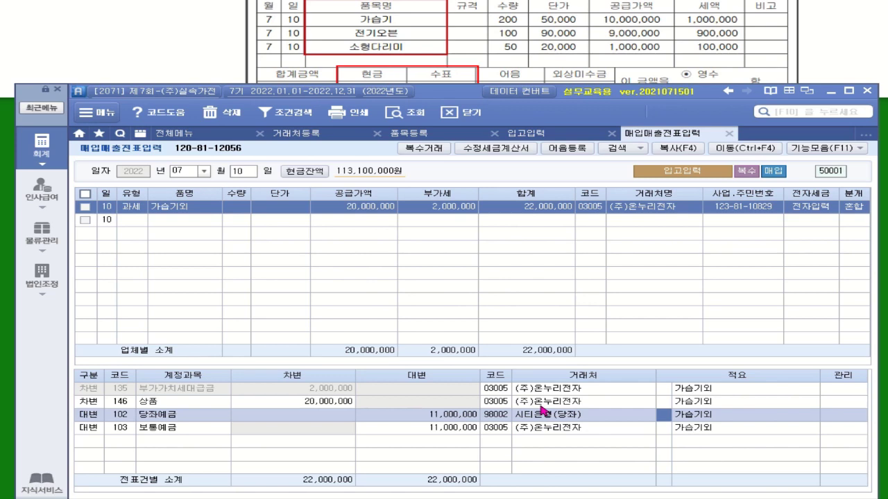
pyautogui.click(500, 428)
pyautogui.write('하나')
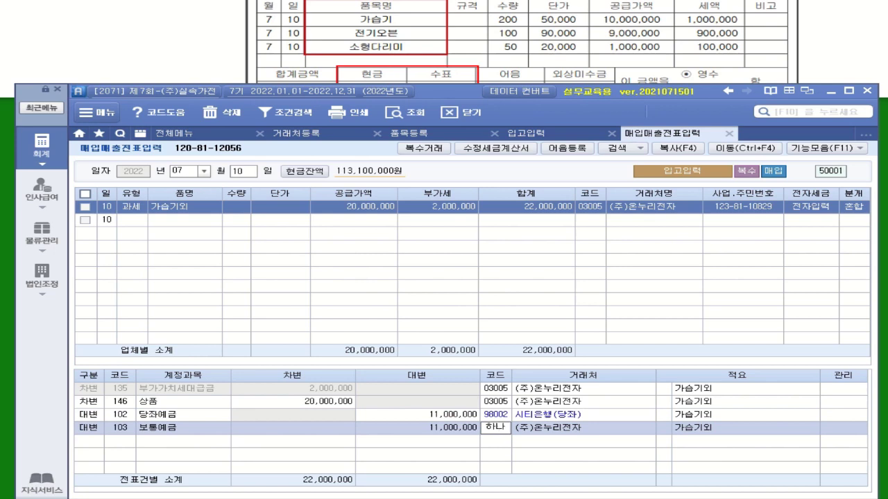
pyautogui.press('Return')
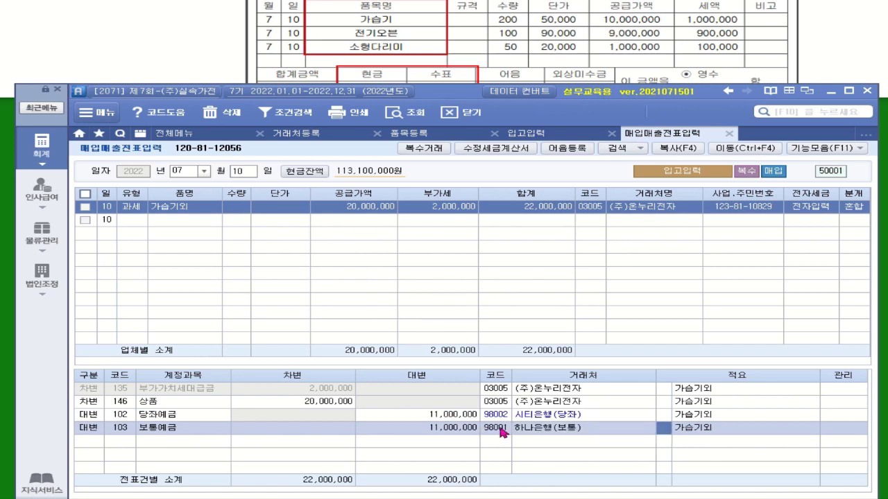
pyautogui.press('Return')
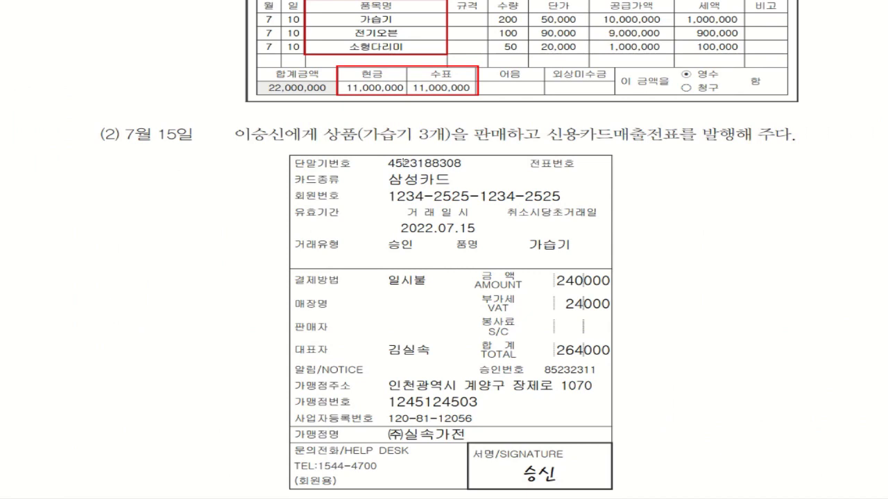
pyautogui.moveTo(316, 121)
pyautogui.mouseDown()
pyautogui.moveTo(414, 142)
pyautogui.moveTo(800, 145)
pyautogui.mouseUp()
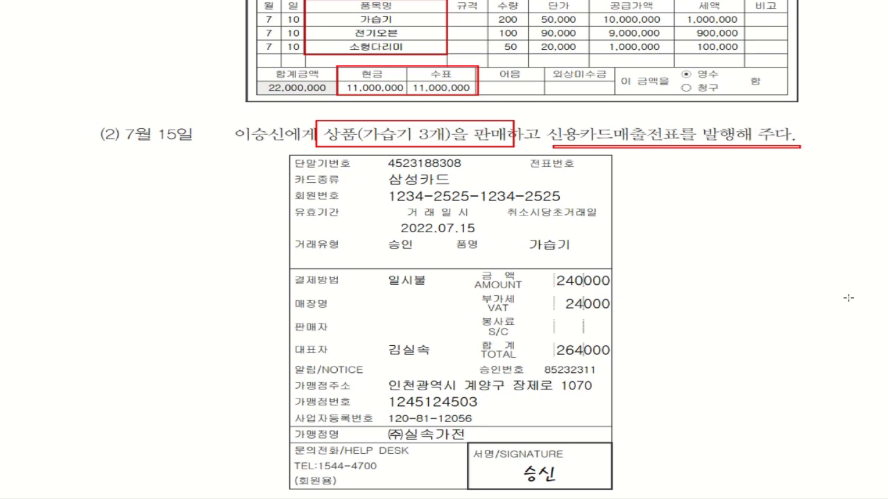
pyautogui.moveTo(367, 170); pyautogui.dragTo(473, 190)
pyautogui.moveTo(385, 217)
pyautogui.mouseDown()
pyautogui.moveTo(399, 232)
pyautogui.moveTo(489, 235)
pyautogui.mouseUp()
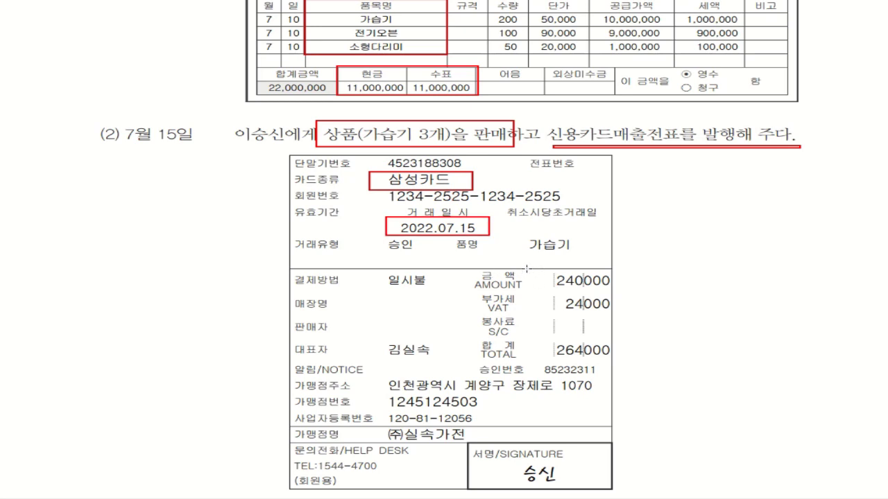
pyautogui.moveTo(463, 270)
pyautogui.mouseDown()
pyautogui.moveTo(535, 290)
pyautogui.moveTo(614, 292)
pyautogui.mouseUp()
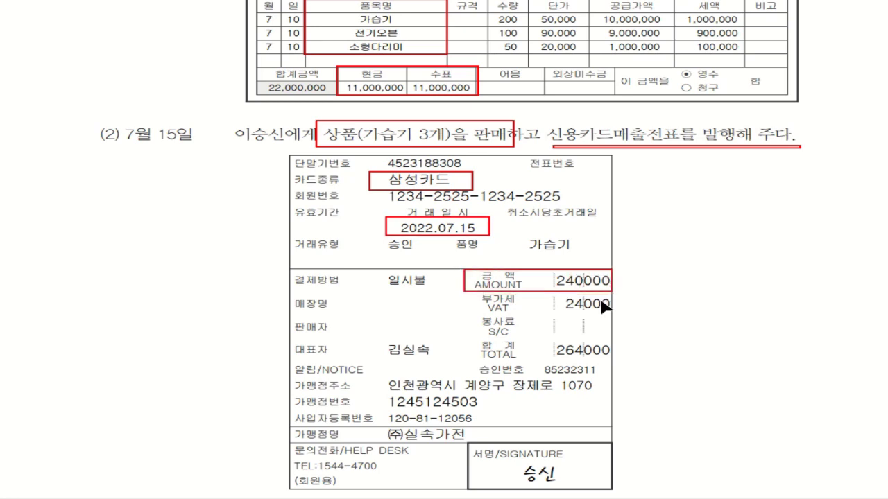
pyautogui.moveTo(462, 337); pyautogui.dragTo(611, 364)
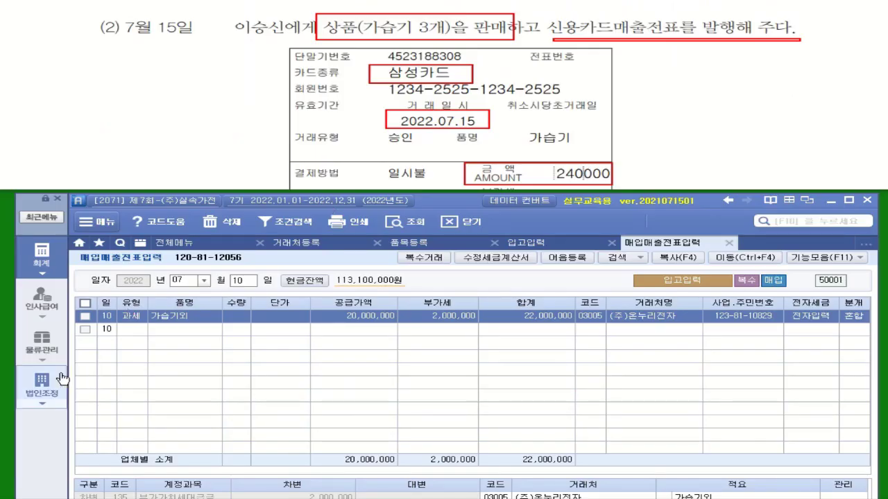
# Open 출고입력 in the 물류관리 module and set its date to July 15, 2022
pyautogui.click(42, 339)
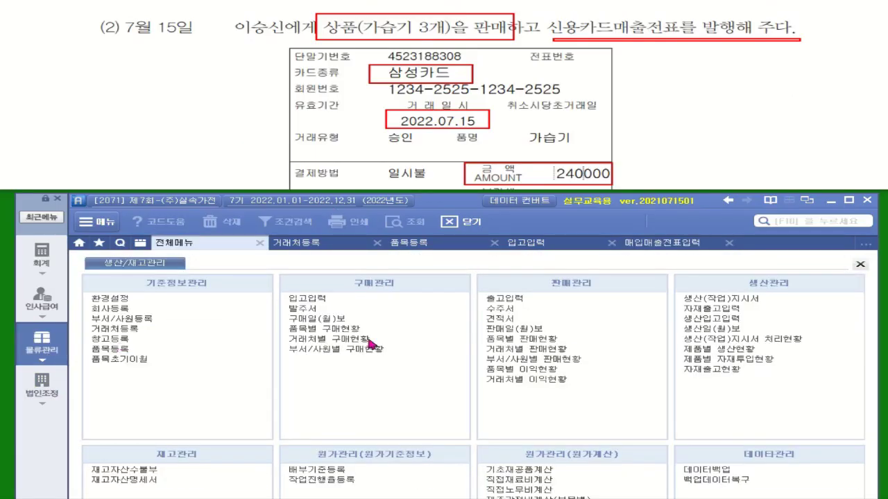
pyautogui.click(493, 299)
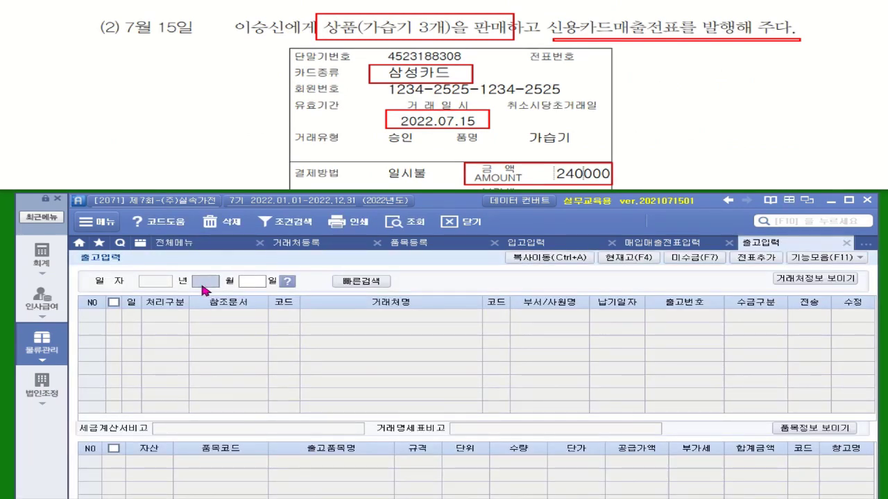
pyautogui.write('07')
pyautogui.press('Return')
pyautogui.write('15')
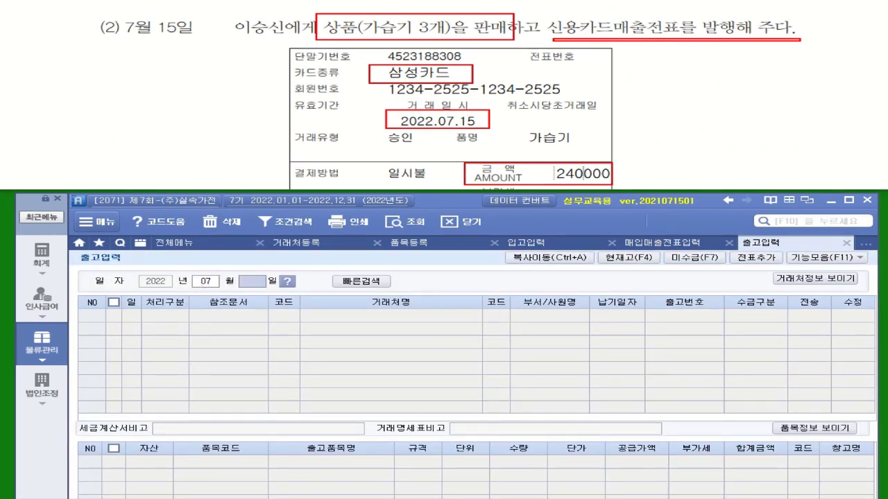
pyautogui.press('Return')
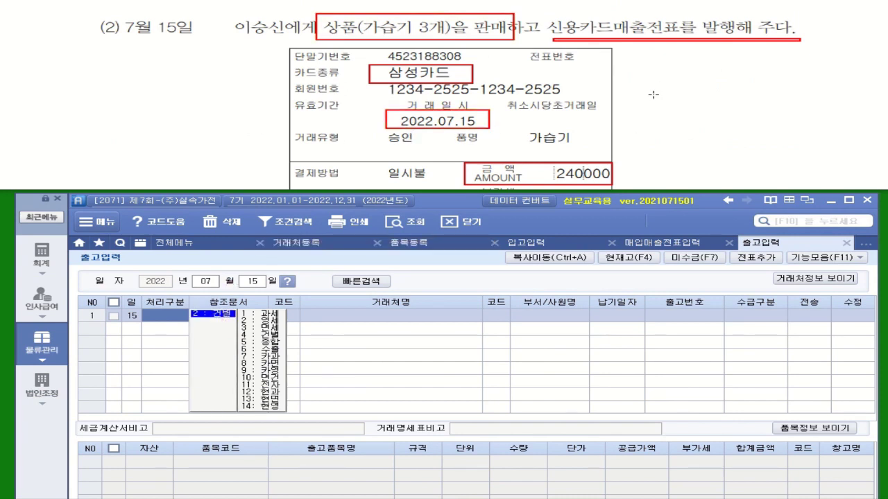
# Set the July 15 sale's 처리구분 to 건별카과 with 삼성카드 as the credit-card partner
pyautogui.click(272, 359)
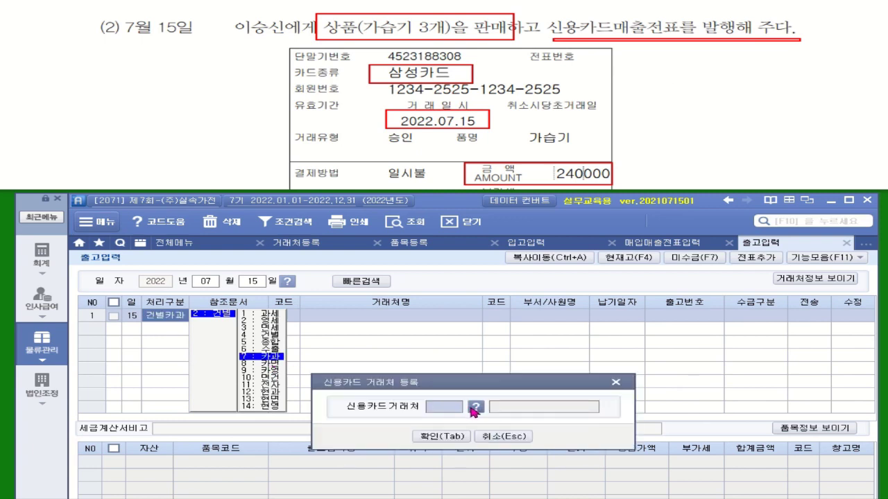
pyautogui.click(474, 409)
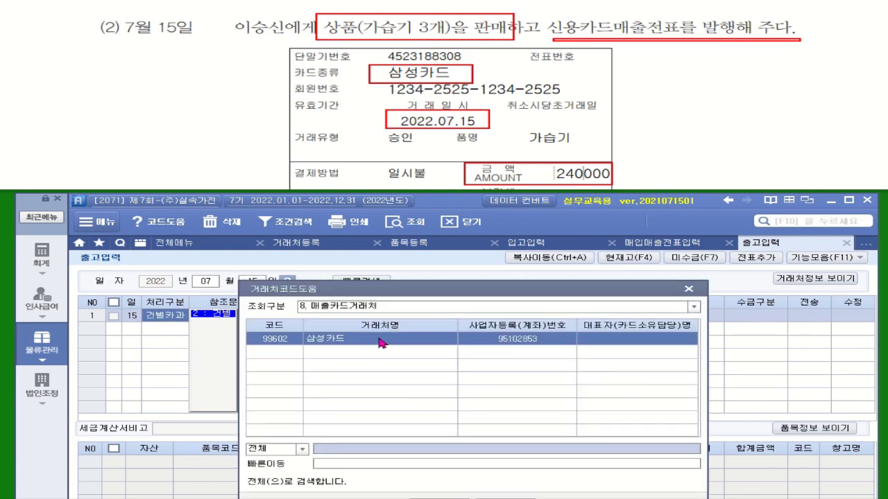
pyautogui.press('Return')
pyautogui.click(458, 436)
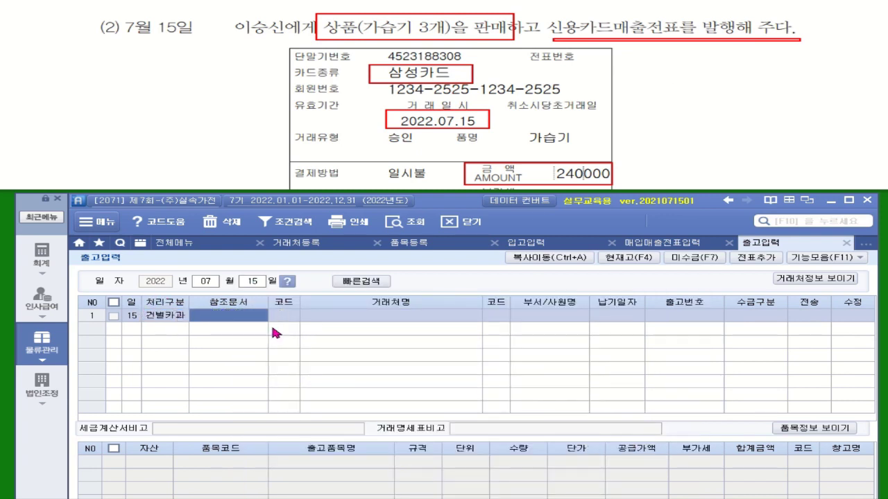
# Enter the individual customer from the exercise as the sale's trading partner and set 수금구분 to 카드
pyautogui.click(279, 316)
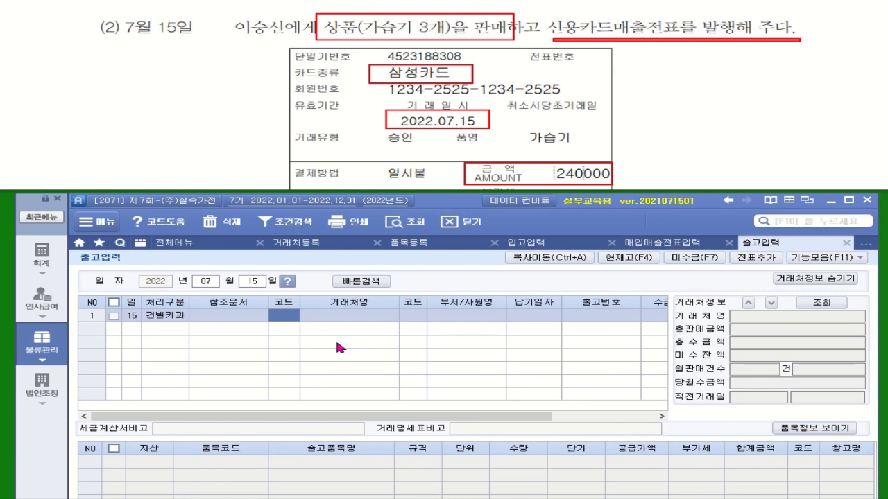
pyautogui.write('미')
pyautogui.write('승')
pyautogui.press('Return')
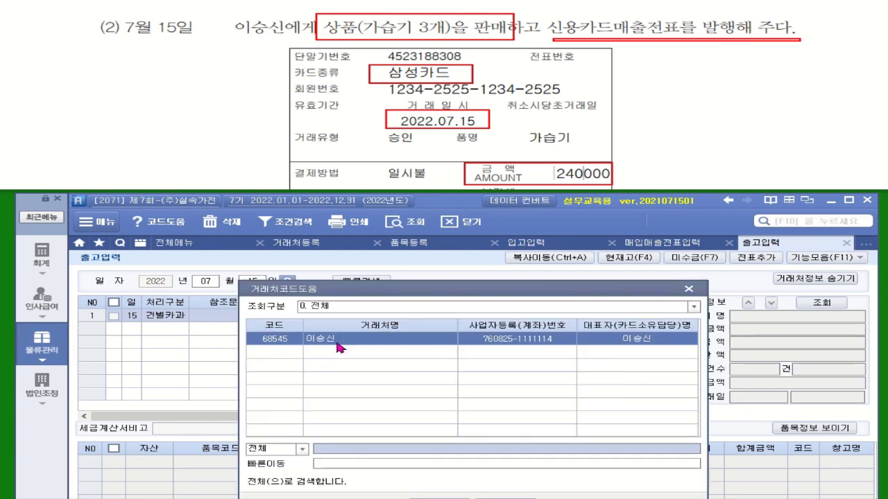
pyautogui.doubleClick(575, 340)
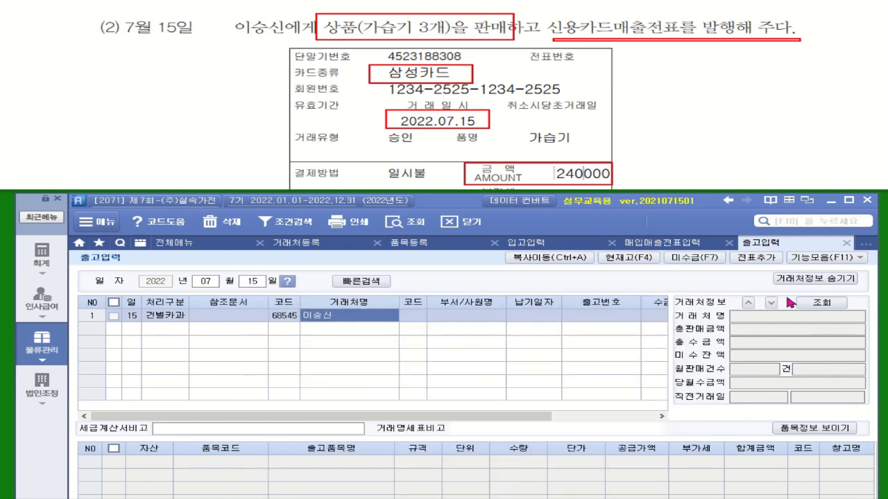
pyautogui.click(815, 279)
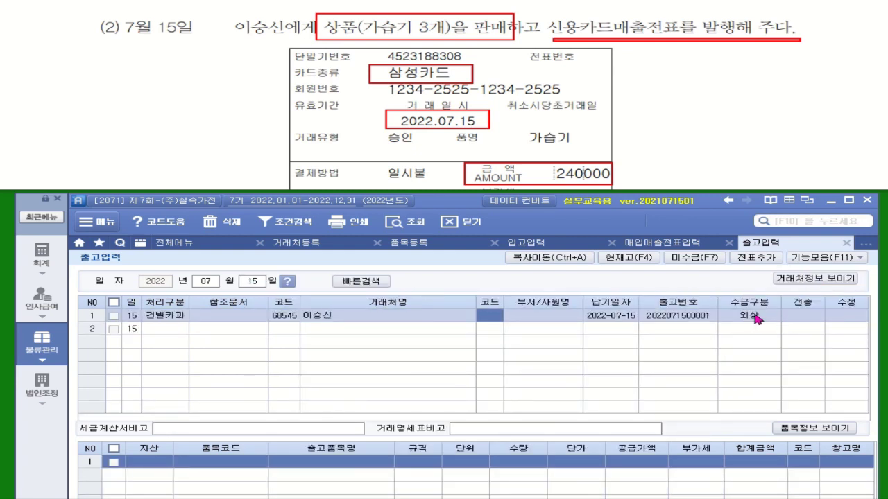
pyautogui.click(747, 323)
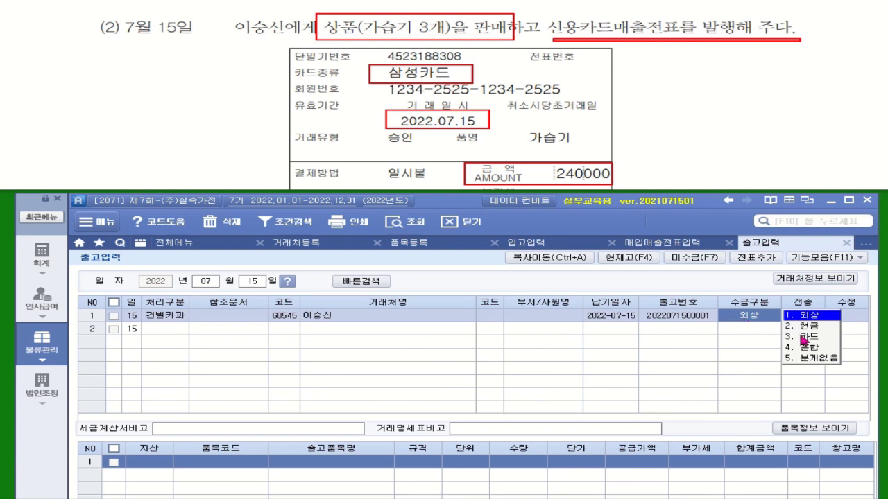
pyautogui.click(805, 338)
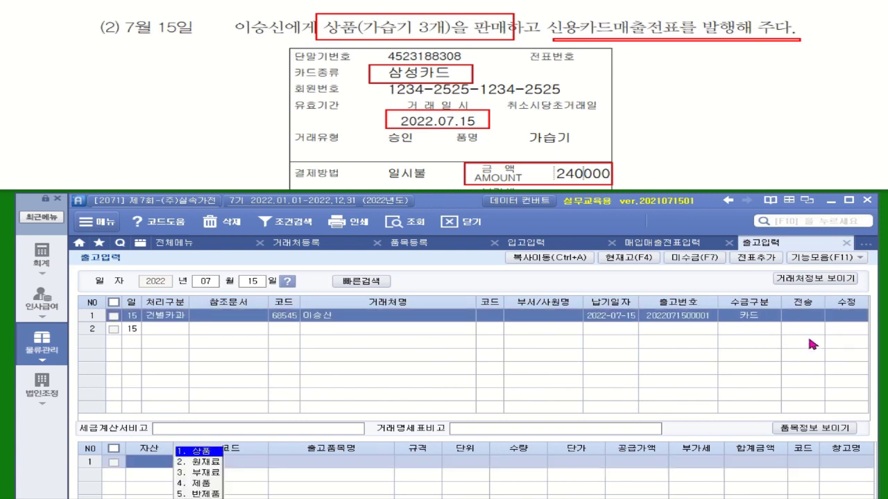
# Add the 상품 item 5003 가습기 to the sale with a quantity of 3
pyautogui.click(208, 452)
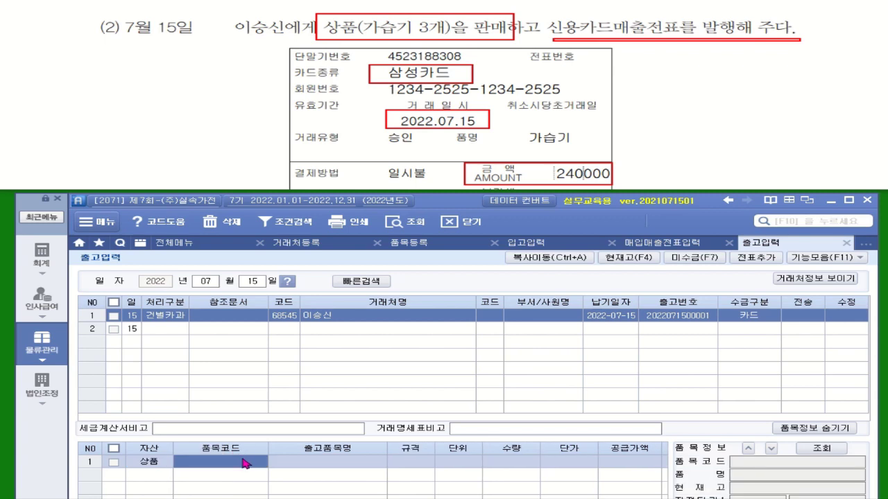
pyautogui.press('F2')
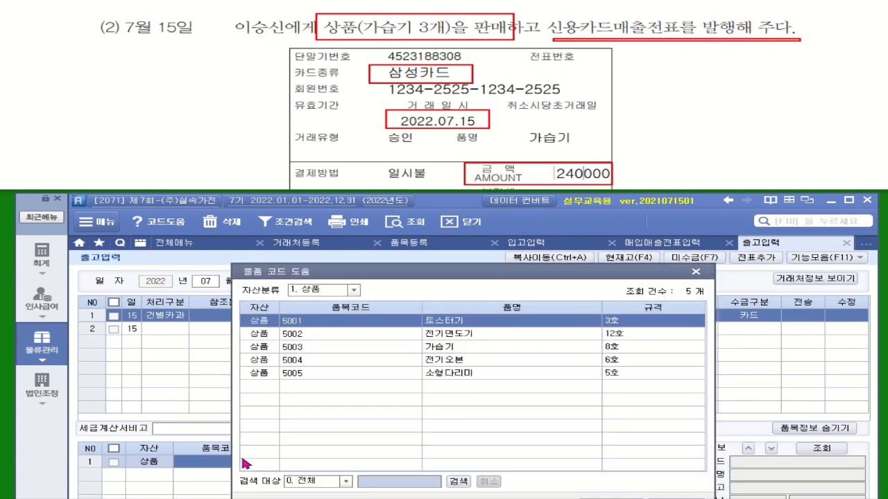
pyautogui.click(456, 348)
pyautogui.doubleClick(455, 347)
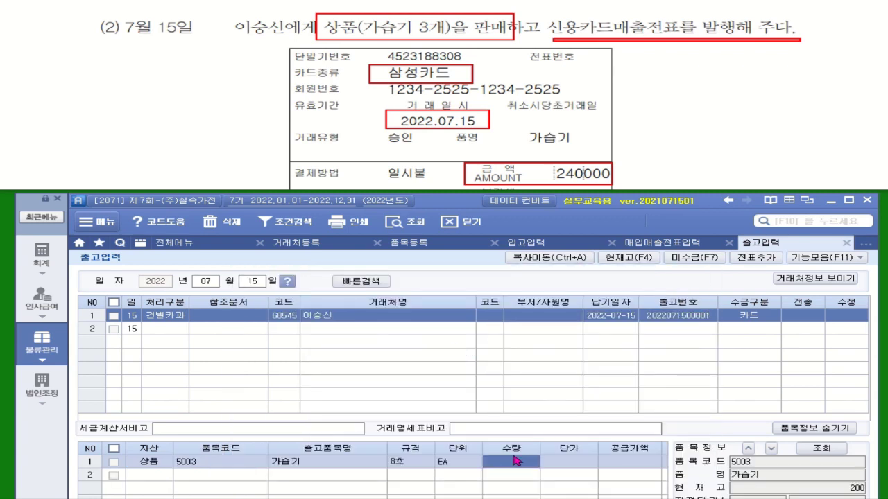
pyautogui.write('3')
pyautogui.press('Return')
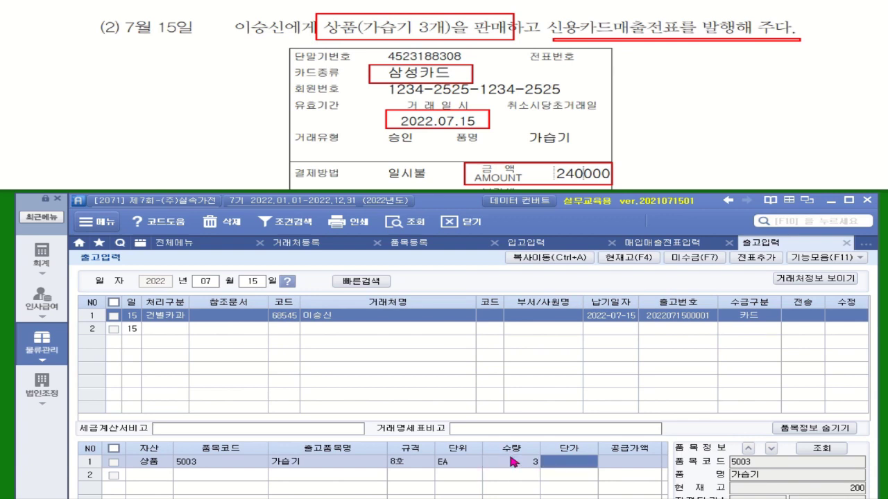
# Work out the 가습기 unit price with the built-in calculator by dividing 240,000 by 3
pyautogui.rightClick(586, 466)
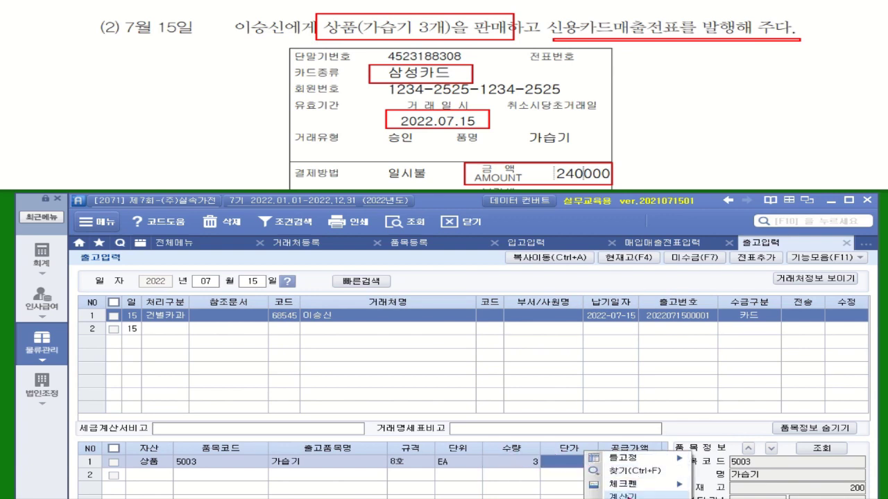
pyautogui.click(619, 495)
pyautogui.moveTo(513, 97); pyautogui.dragTo(415, 231)
pyautogui.click(485, 268)
pyautogui.write('24,00')
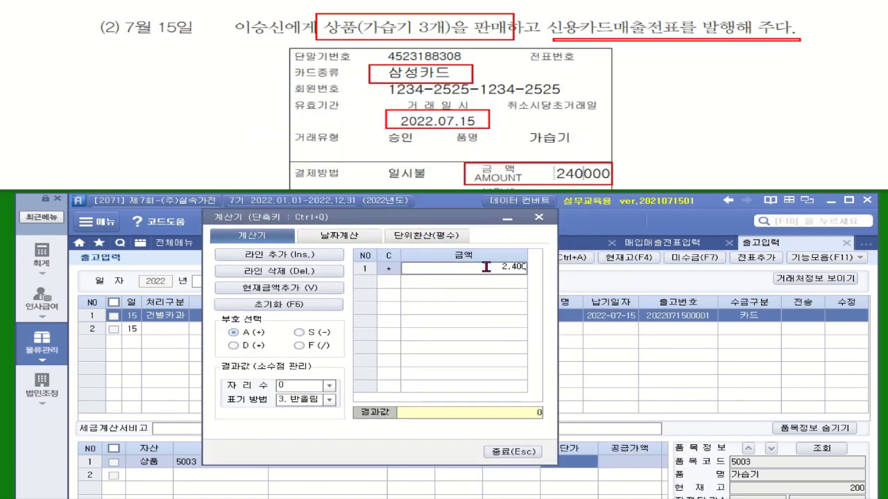
pyautogui.write('0')
pyautogui.press('Return')
pyautogui.click(514, 270)
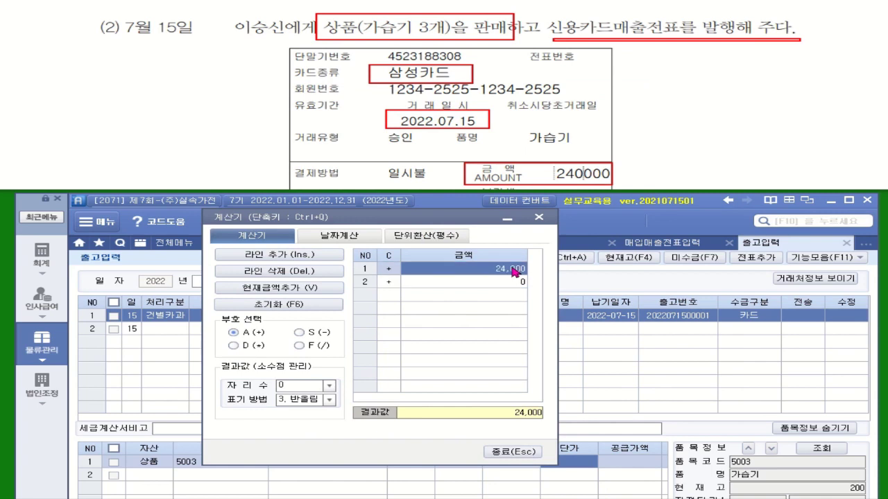
pyautogui.click(514, 270)
pyautogui.write('240000')
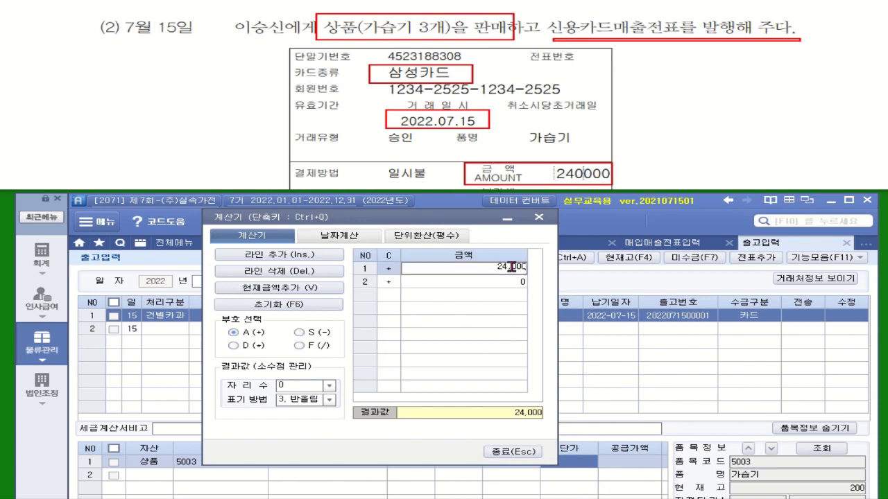
pyautogui.press('Return')
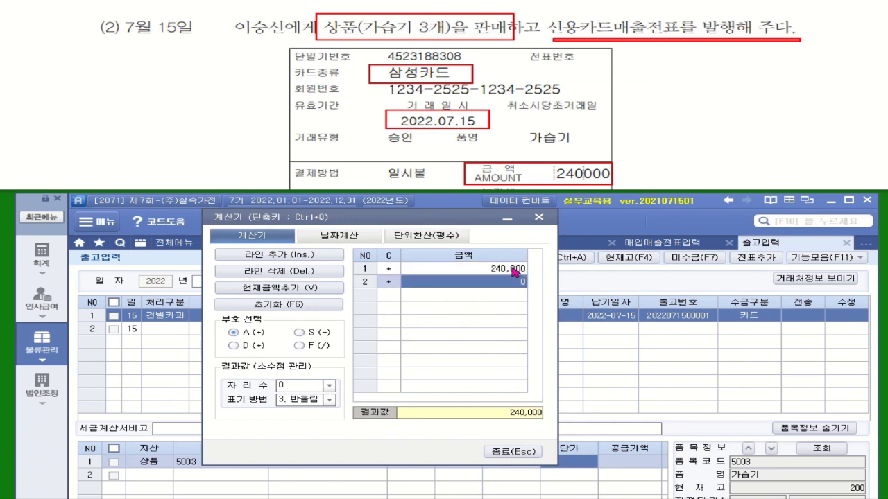
pyautogui.click(326, 345)
pyautogui.write('3')
pyautogui.press('Return')
pyautogui.click(516, 452)
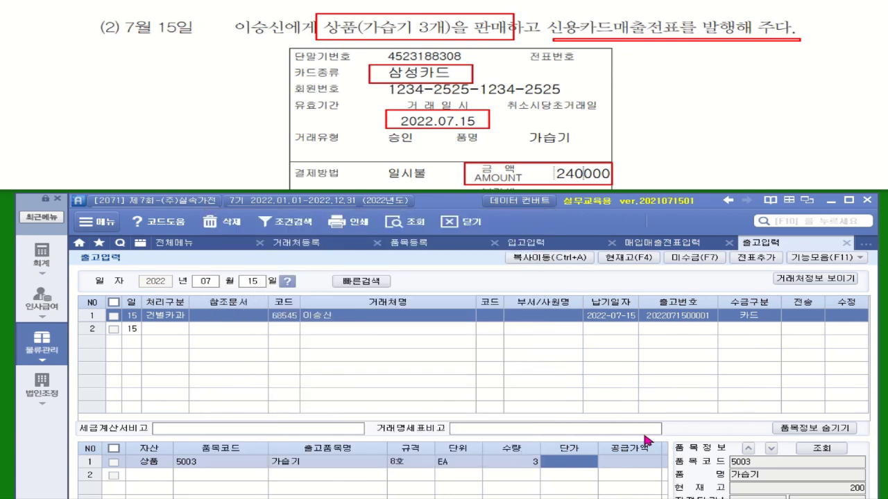
# Set the unit price of the 가습기 line to 80,000 and check the amount allotted to 카드
pyautogui.click(569, 459)
pyautogui.write('800000')
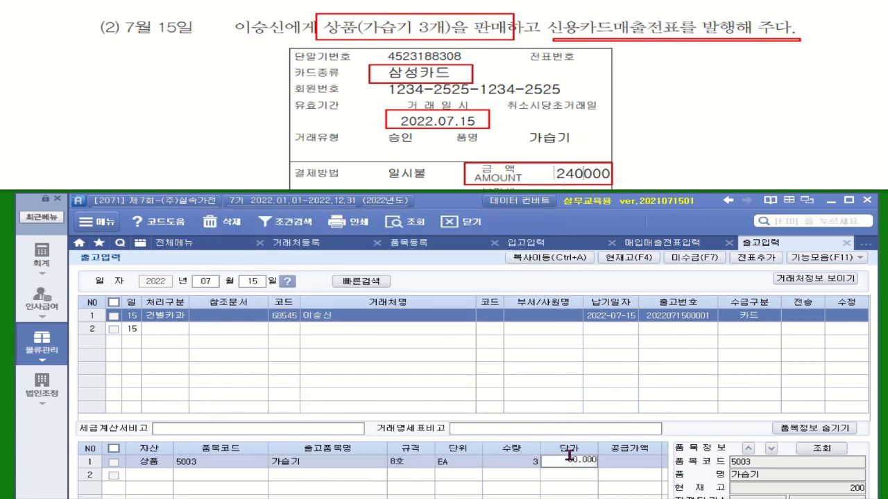
pyautogui.press('Return')
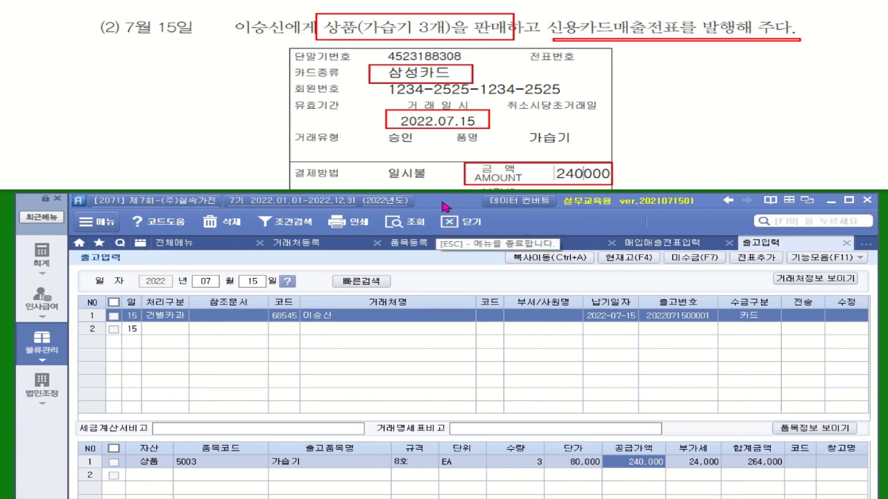
pyautogui.moveTo(444, 206); pyautogui.dragTo(441, 91)
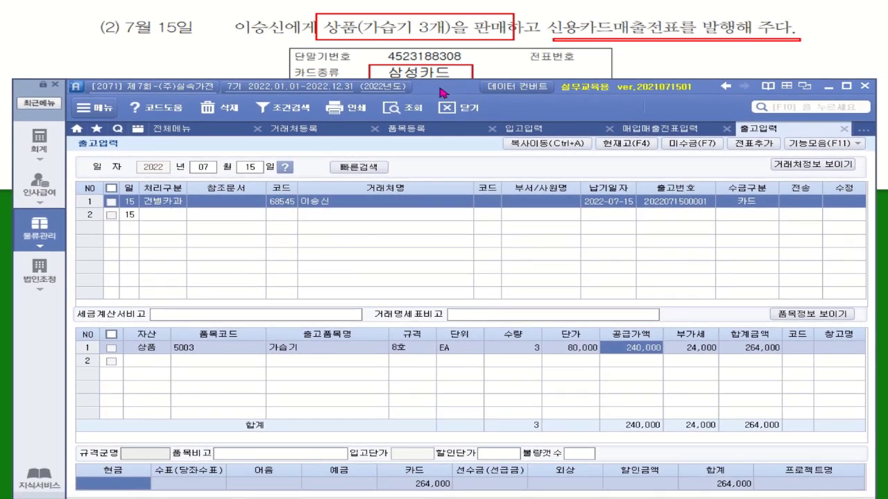
pyautogui.click(426, 485)
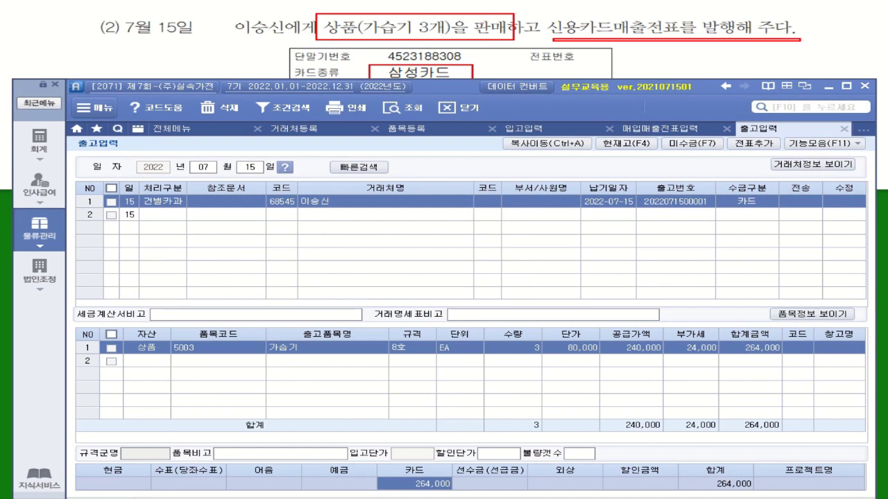
# Create the voucher for the July 15 card sale and transmit it to 매입매출전표입력
pyautogui.click(111, 202)
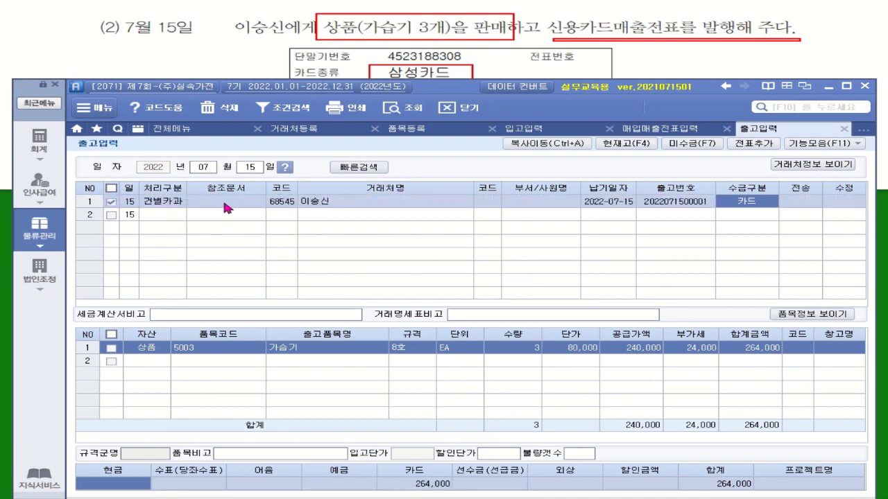
pyautogui.click(751, 143)
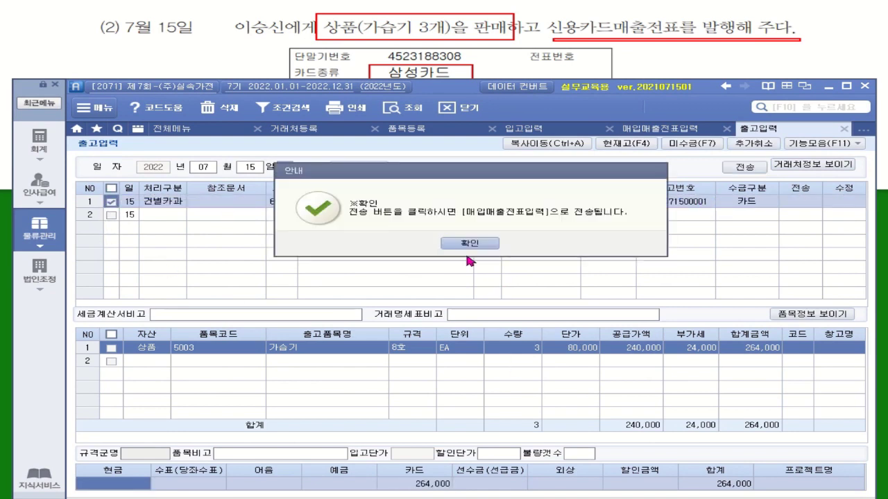
pyautogui.click(469, 244)
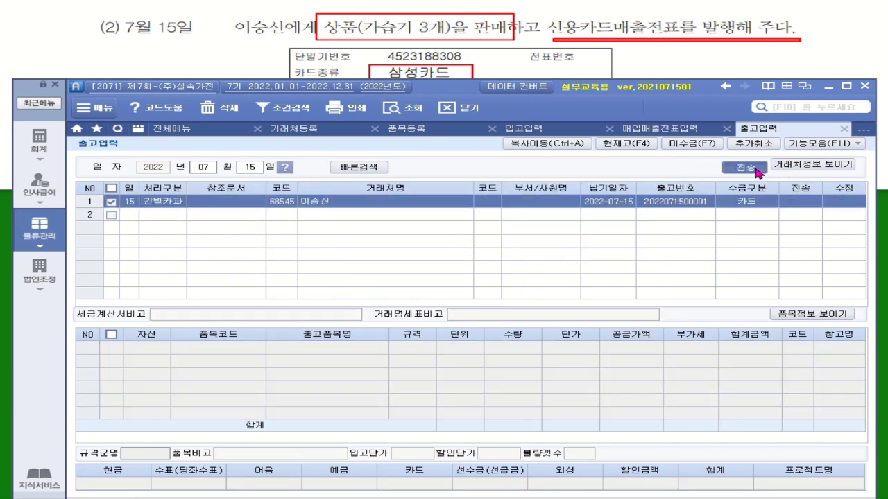
pyautogui.click(471, 276)
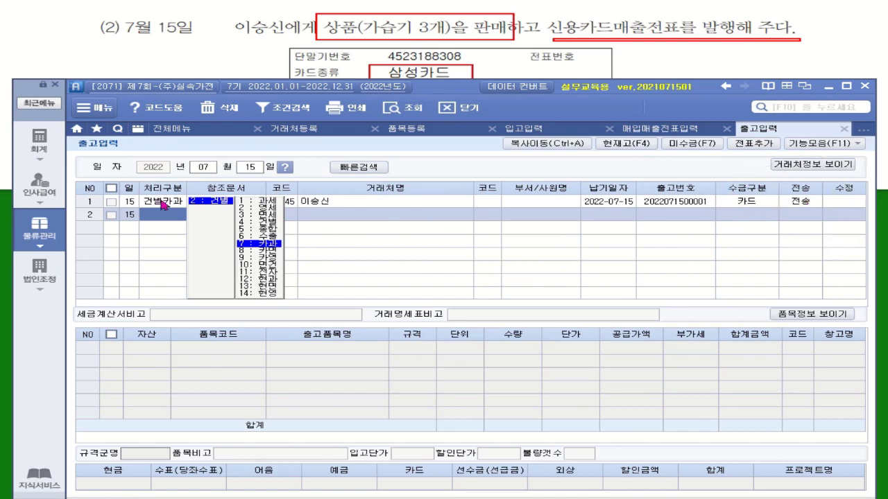
# Open 매입매출전표입력 in the 회계 module and bring up the journal lines of the July 15 카과 sale
pyautogui.click(39, 142)
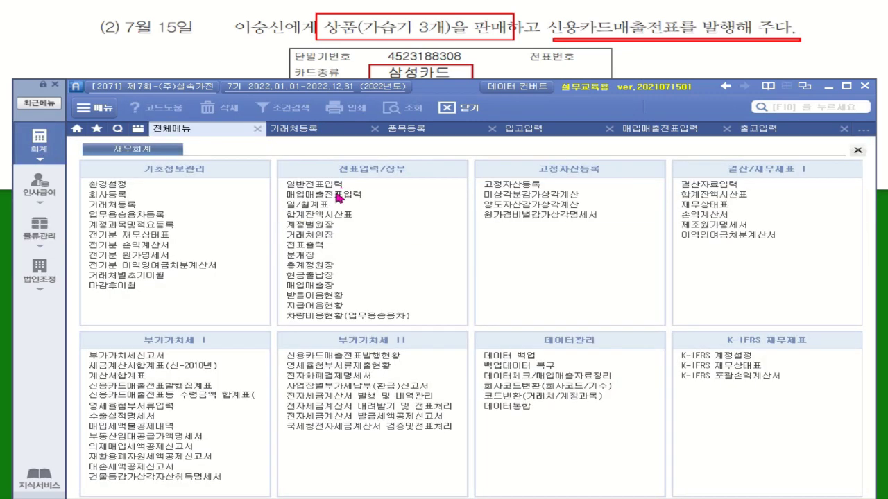
pyautogui.click(339, 198)
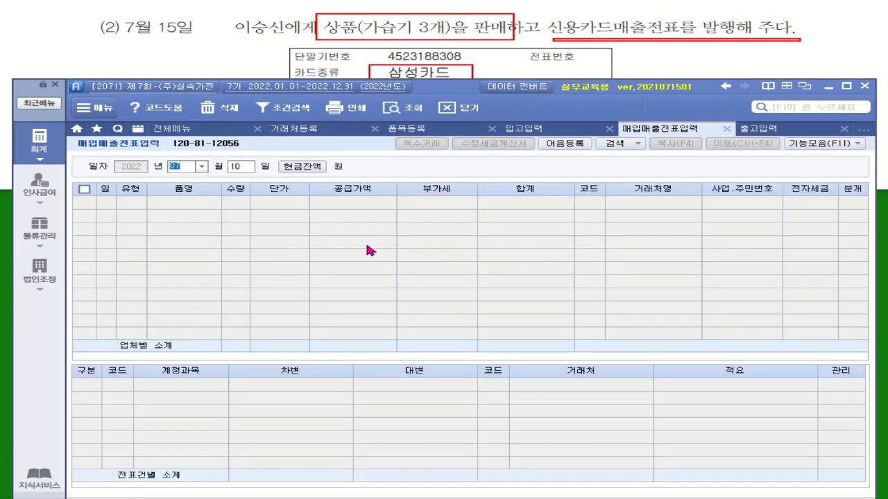
pyautogui.click(240, 166)
pyautogui.write('15')
pyautogui.press('Return')
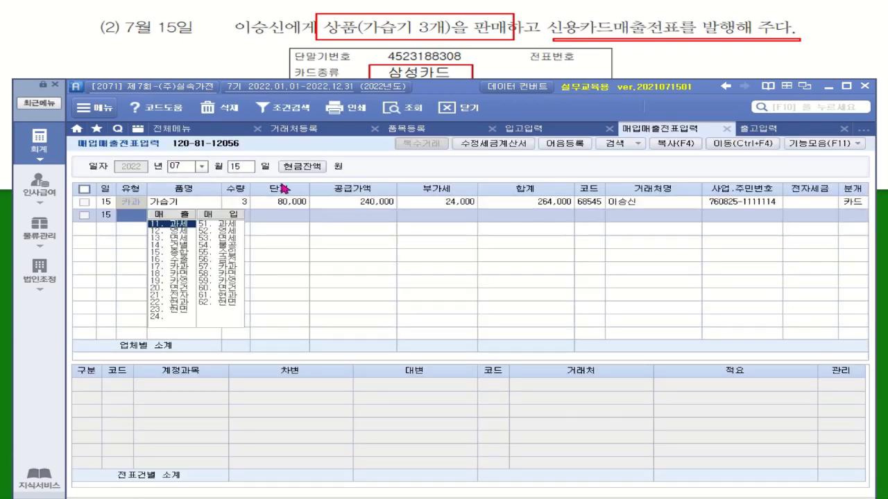
pyautogui.click(366, 202)
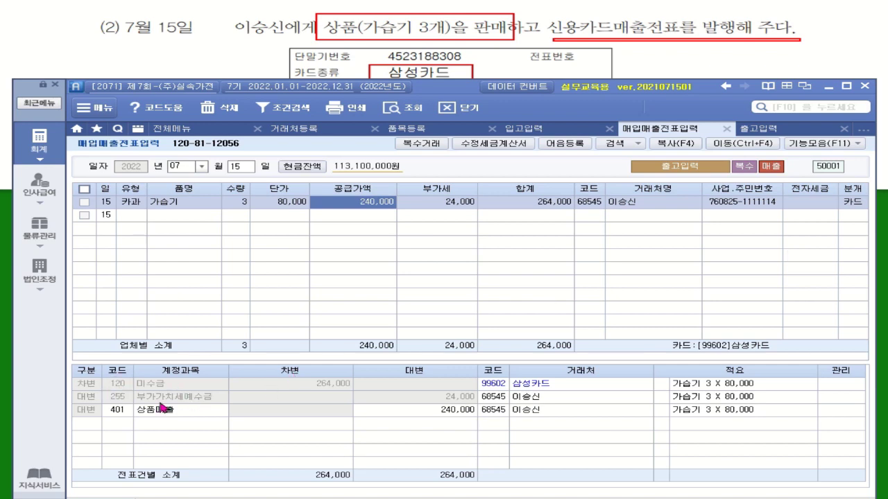
pyautogui.click(122, 387)
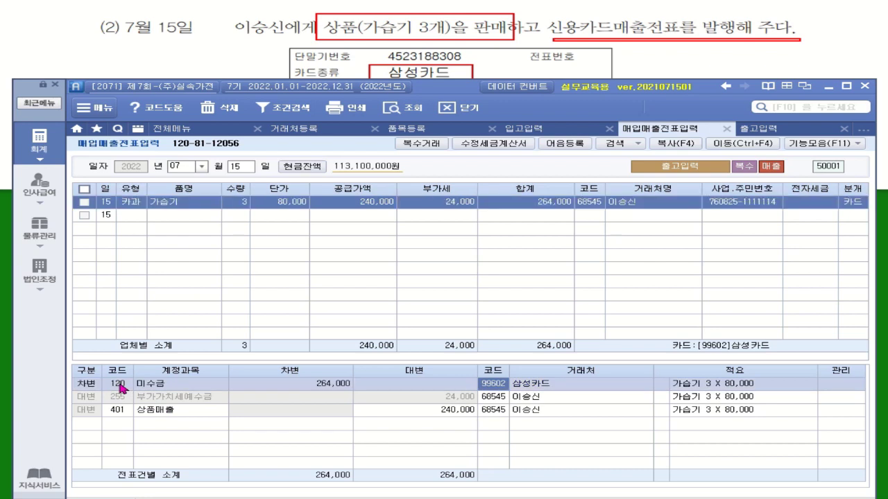
# Change the July 15 가습기 sale's 분개 type to 외상 and set the 외상매출금 line's 거래처 to 삼성카드
pyautogui.click(850, 205)
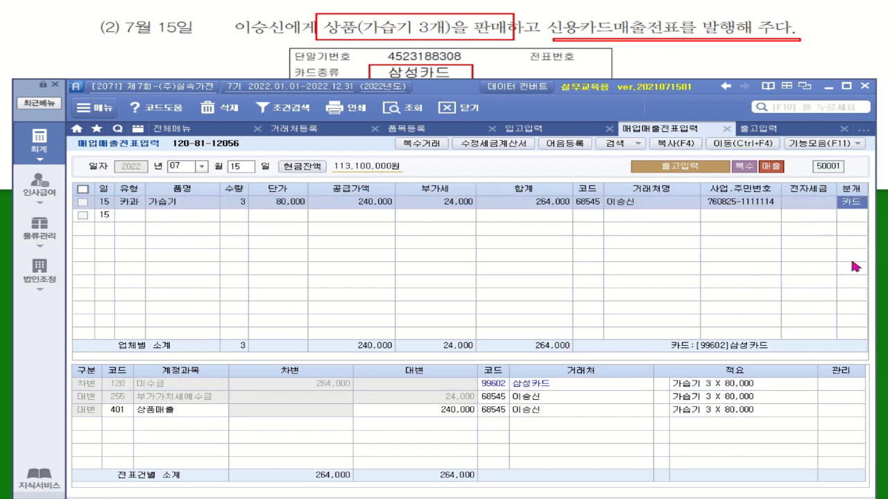
pyautogui.write('2')
pyautogui.press('Return')
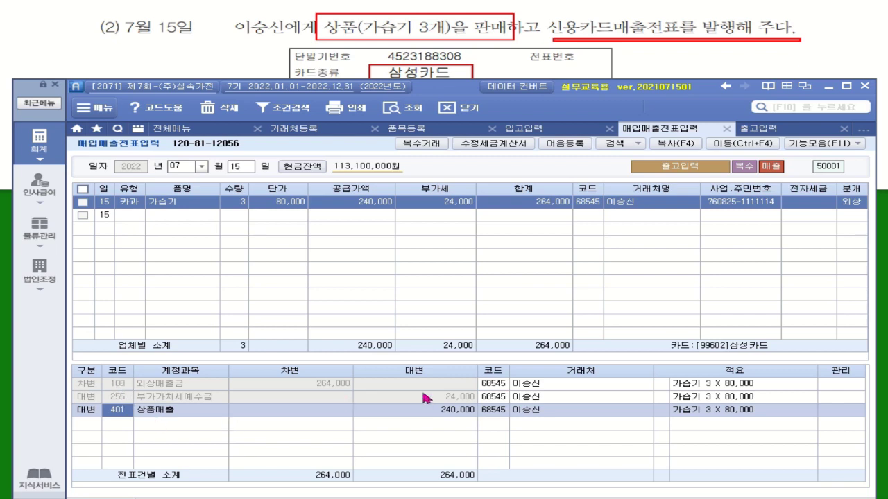
pyautogui.click(491, 386)
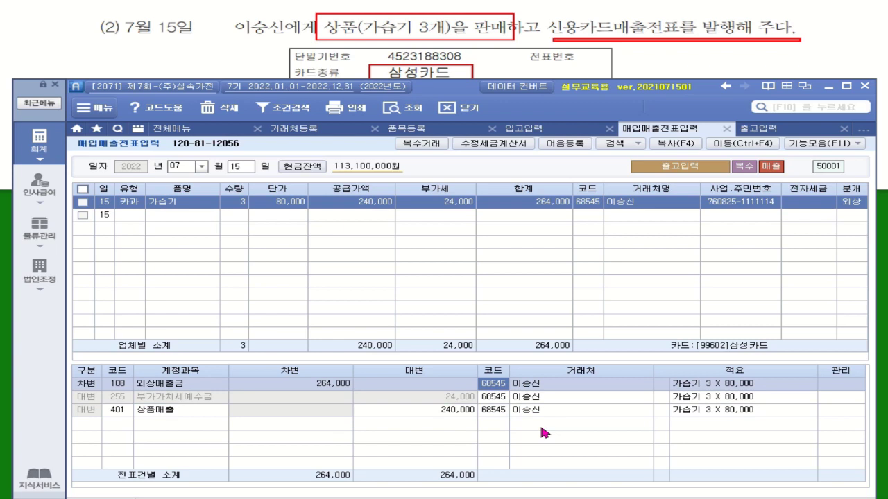
pyautogui.write('삼')
pyautogui.write('서')
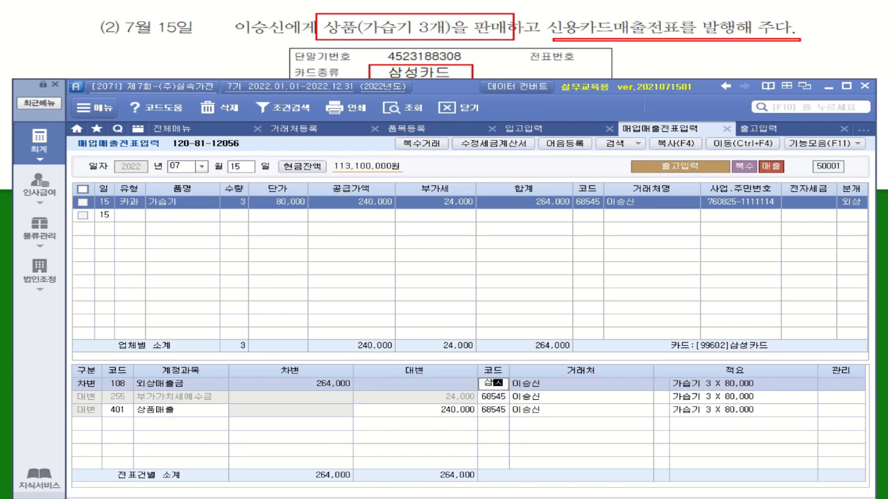
pyautogui.press('Return')
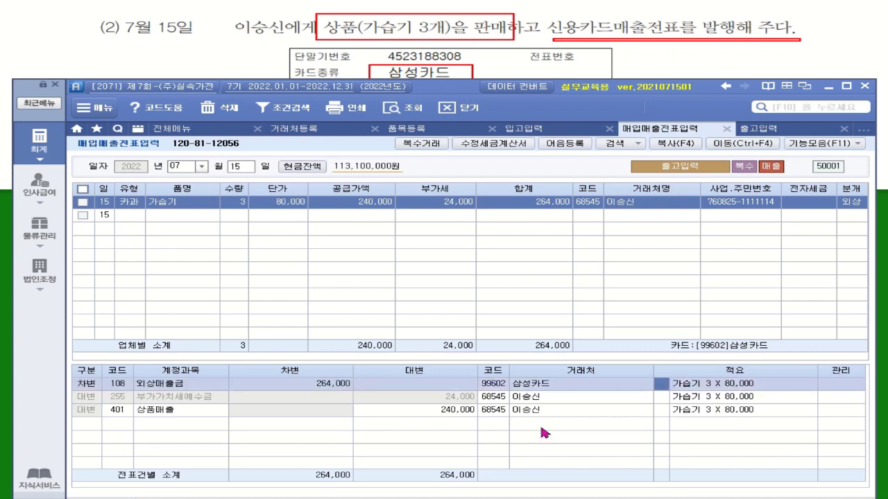
pyautogui.click(495, 397)
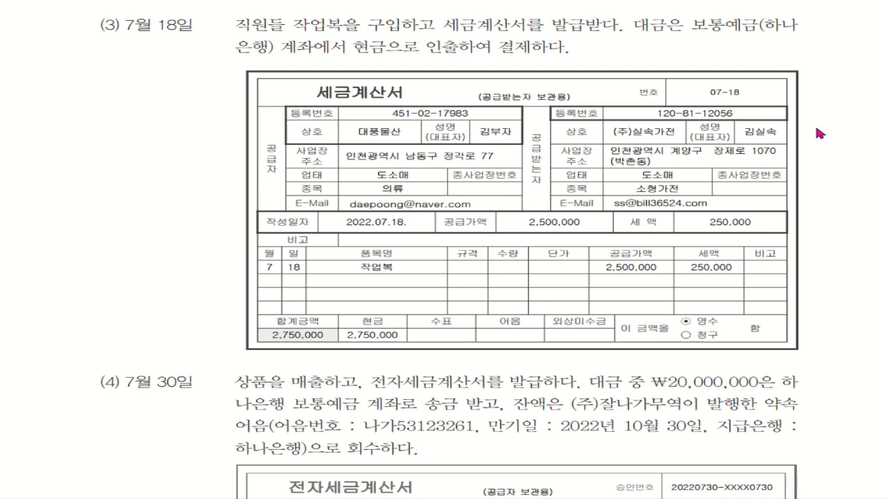
pyautogui.moveTo(692, 33); pyautogui.dragTo(805, 36)
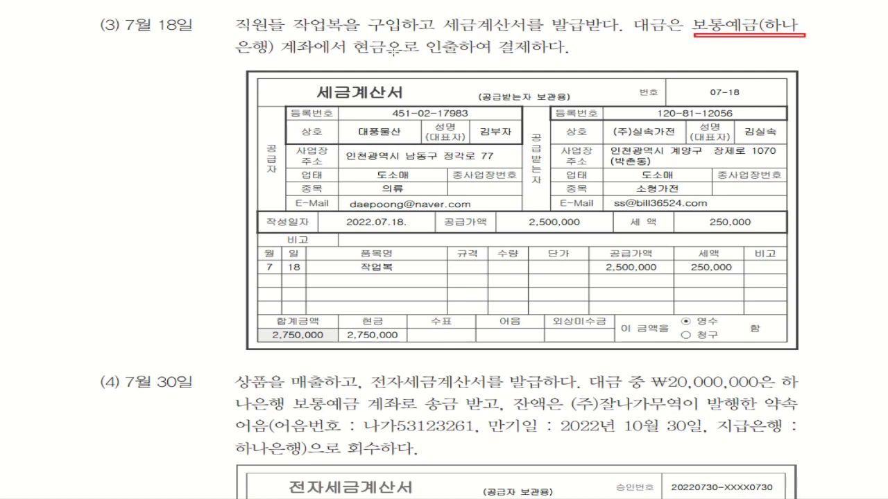
pyautogui.moveTo(226, 57); pyautogui.dragTo(351, 55)
pyautogui.moveTo(305, 260); pyautogui.dragTo(746, 275)
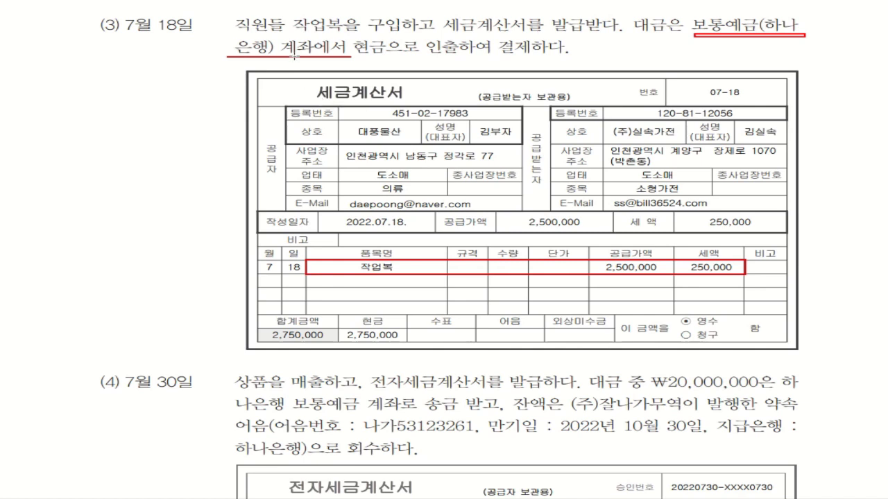
pyautogui.moveTo(296, 75)
pyautogui.mouseDown()
pyautogui.moveTo(300, 89)
pyautogui.moveTo(423, 106)
pyautogui.mouseUp()
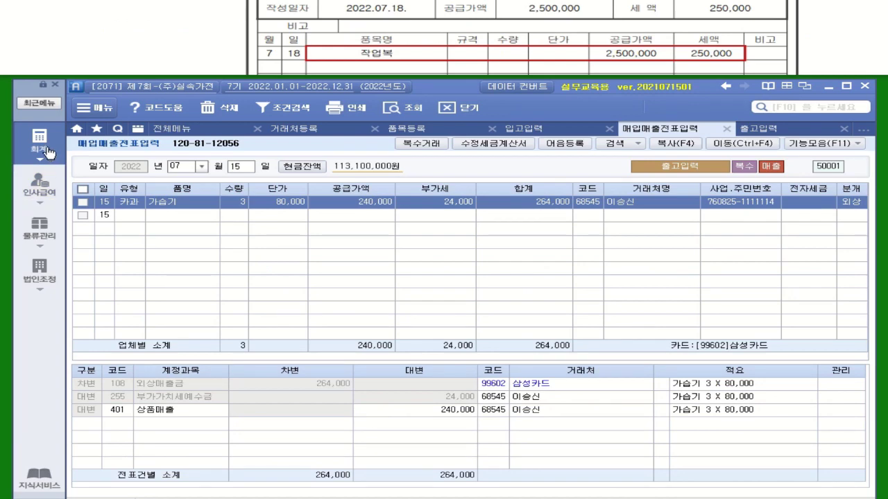
# Reopen 매입매출전표입력 in the 회계 module and start an entry dated July 18
pyautogui.click(43, 147)
pyautogui.click(310, 195)
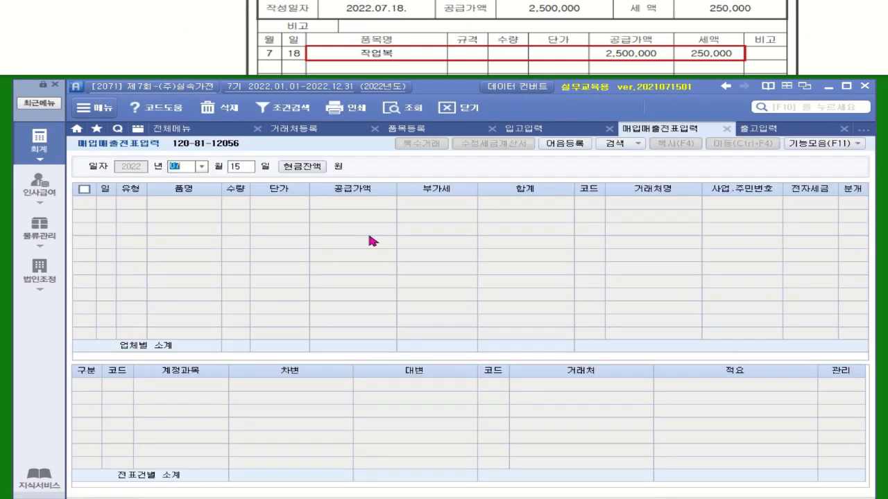
pyautogui.click(234, 167)
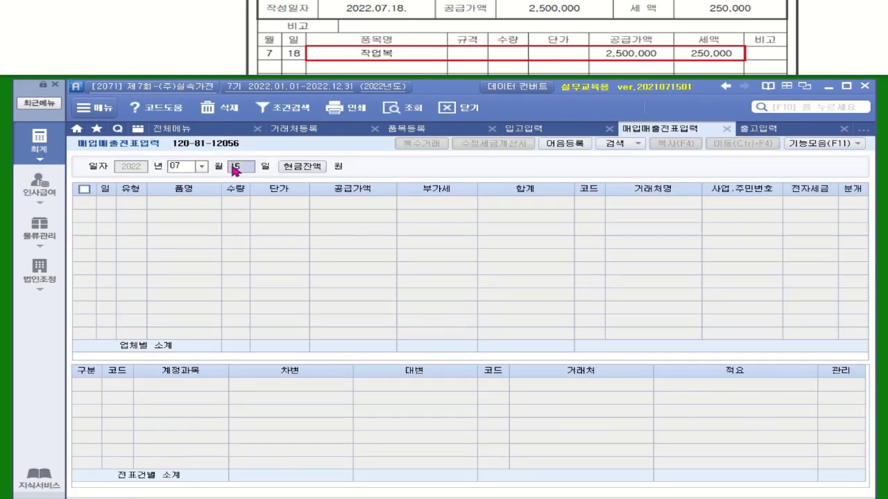
pyautogui.write('18')
pyautogui.press('Return')
pyautogui.press('Return')
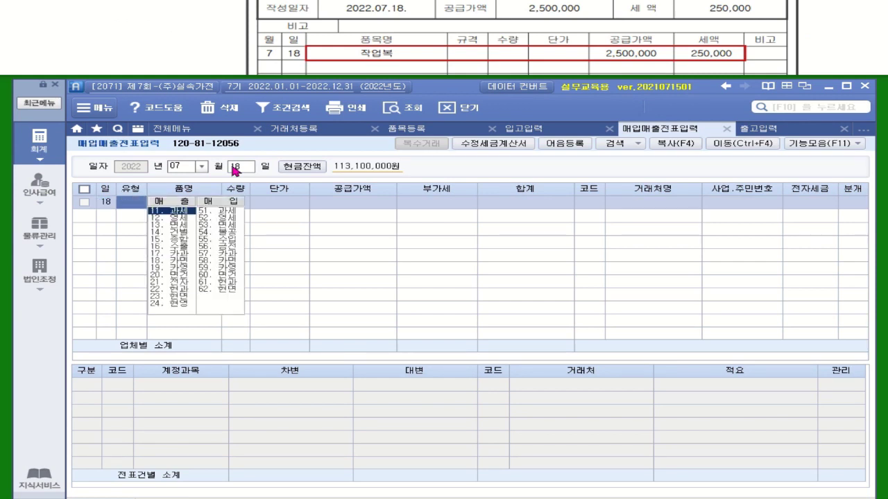
# Enter the July 18 purchase as type 51 과세 with 품명 작업복 and a 공급가액 of 2,500,000
pyautogui.write('11')
pyautogui.press('Return')
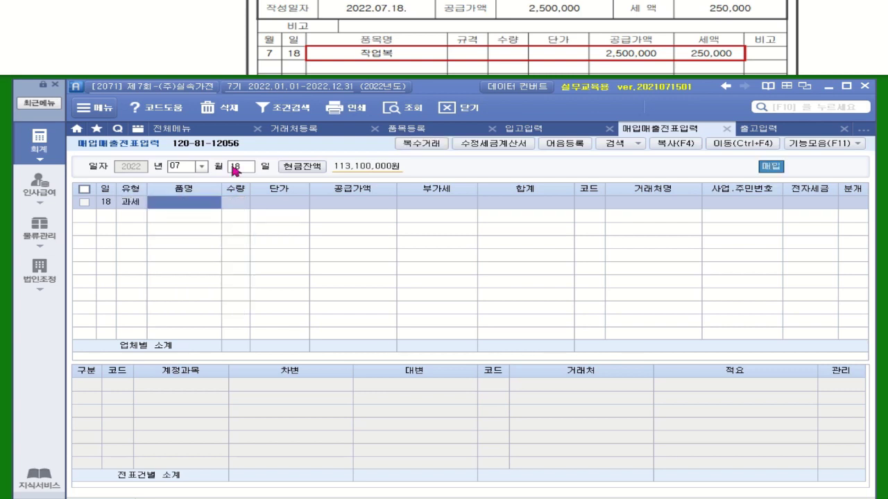
pyautogui.write('작업')
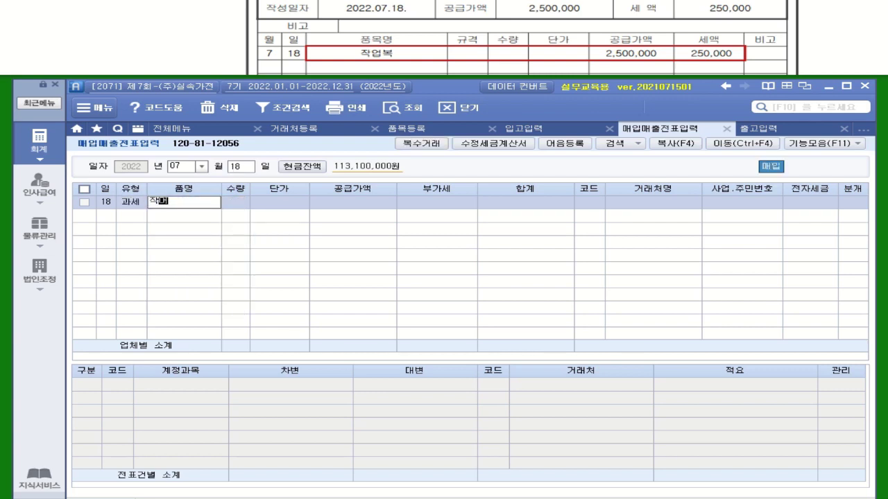
pyautogui.write('ㅂㅗㄱ')
pyautogui.press('Return')
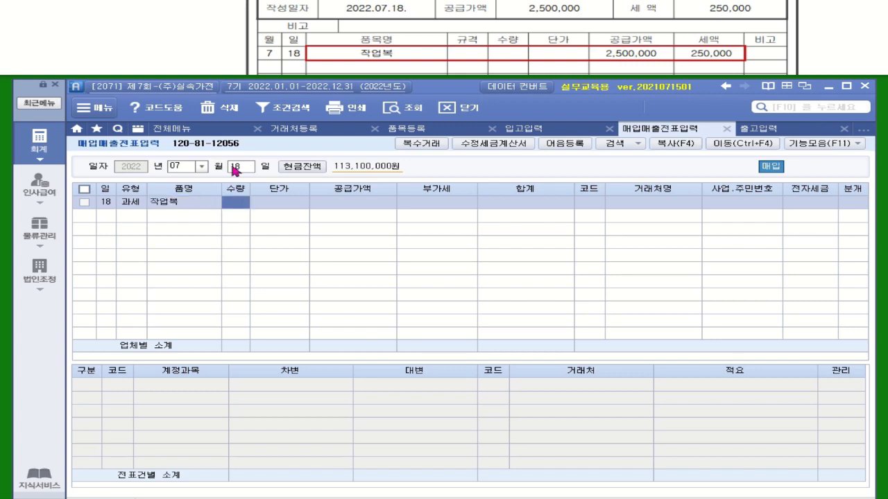
pyautogui.press('Return')
pyautogui.press('Return')
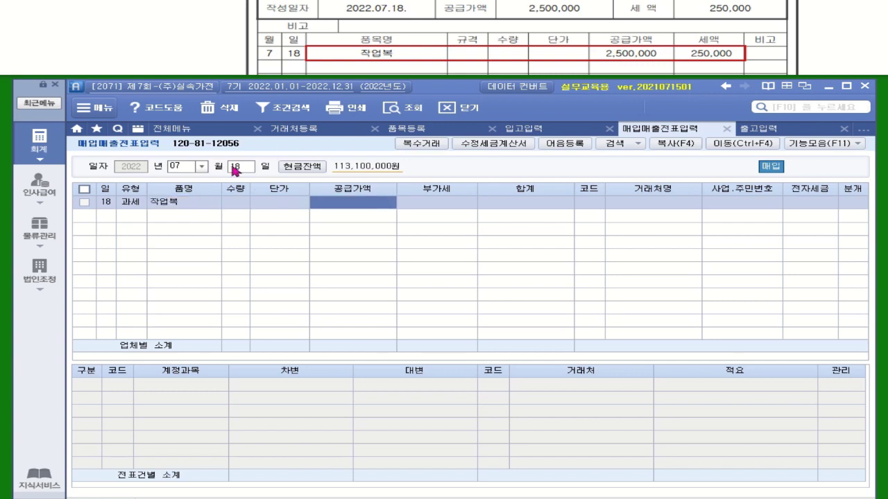
pyautogui.write('2500000')
pyautogui.press('Return')
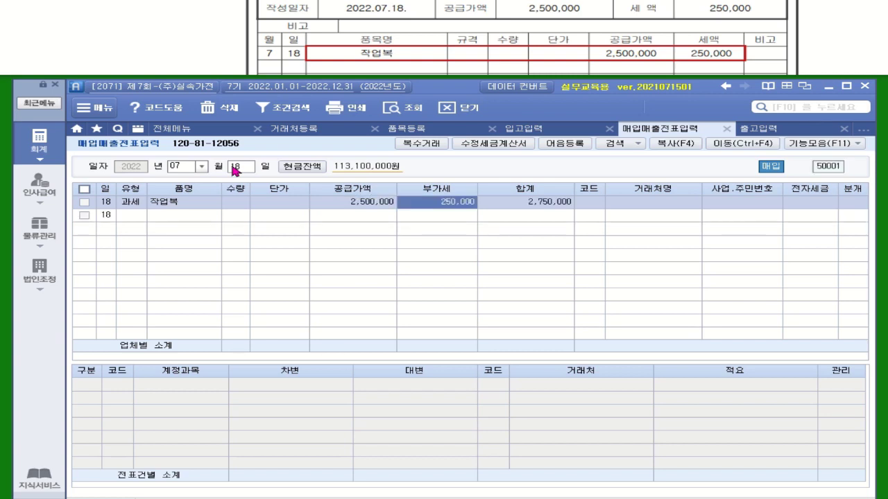
pyautogui.press('Return')
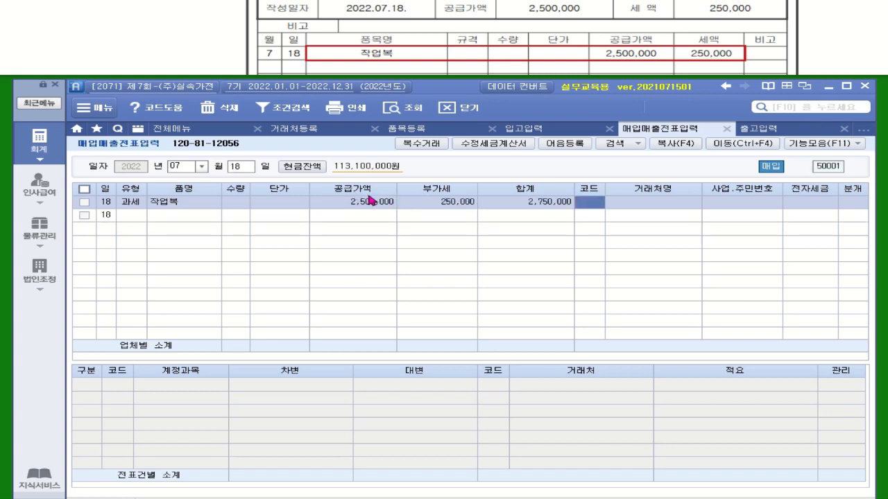
# Set the 작업복 purchase's 거래처 to 대풍물산, leave 전자세금 blank, and choose 혼합 as its 분개 type
pyautogui.write('내뻡')
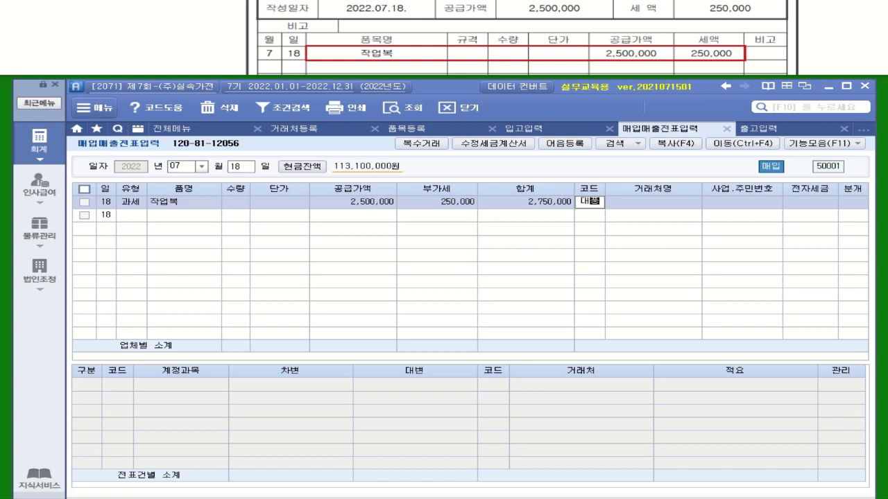
pyautogui.press('Return')
pyautogui.press('Return')
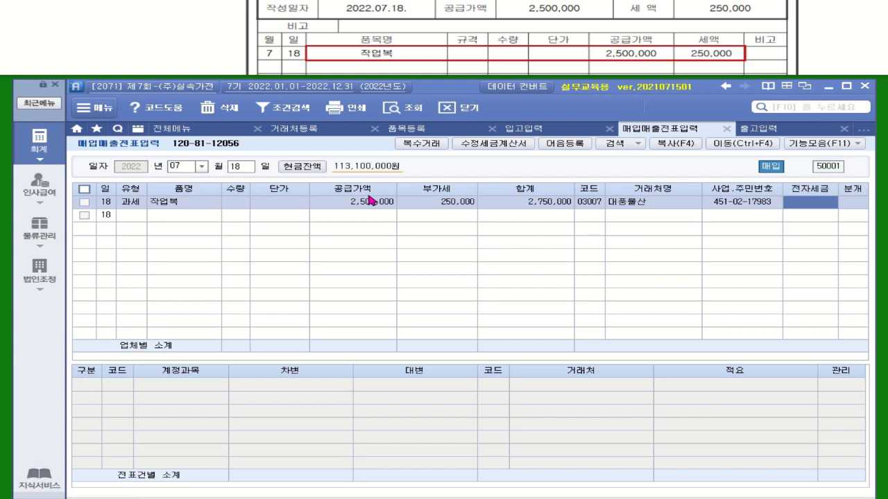
pyautogui.press('Return')
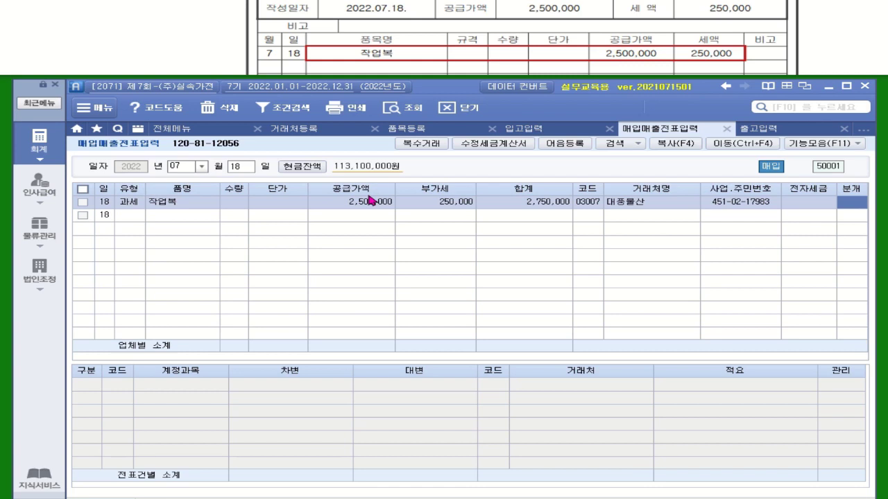
pyautogui.press('3')
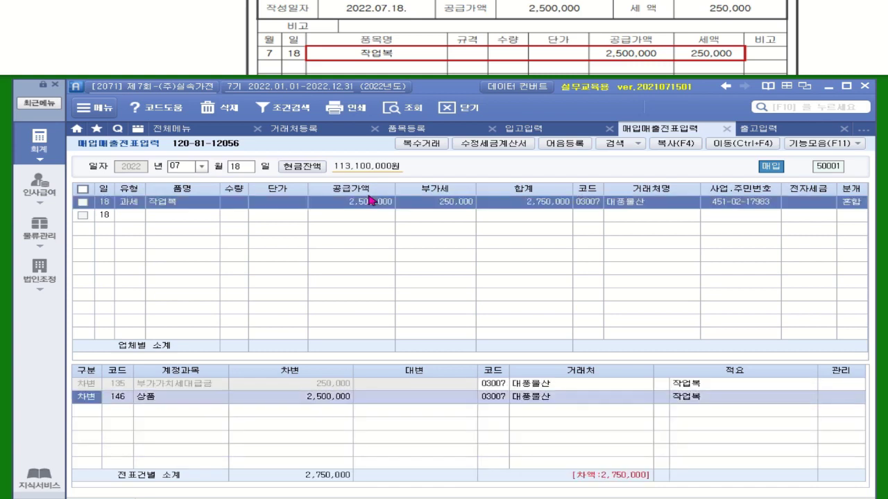
# Replace the 상품 account on the 2,500,000 debit line with 811 복리후생비
pyautogui.click(120, 398)
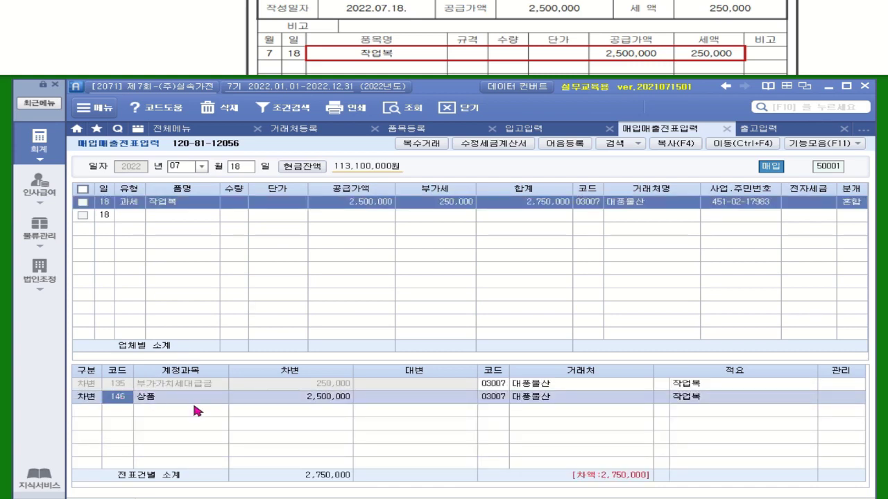
pyautogui.write('811')
pyautogui.press('Return')
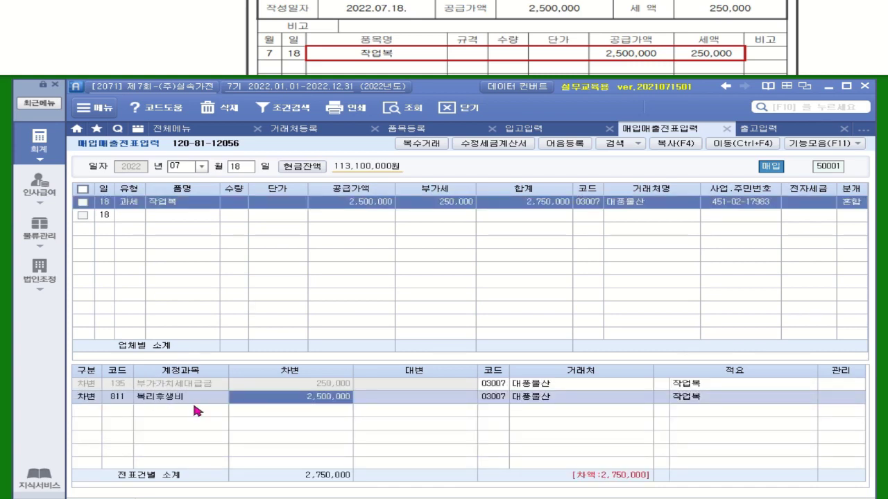
# Add a 대변 line for account 103 보통예금 with an amount of 2,750,000 to the July 18 purchase
pyautogui.click(89, 412)
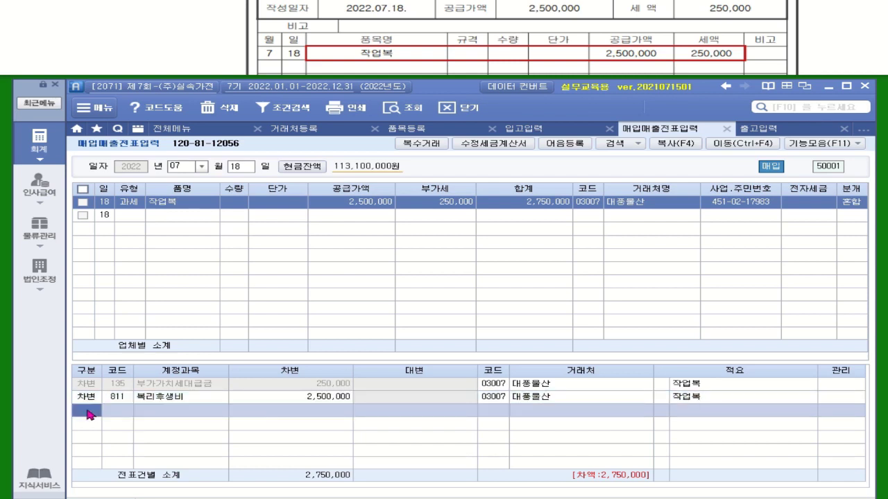
pyautogui.write('4')
pyautogui.press('Return')
pyautogui.write('103')
pyautogui.press('Return')
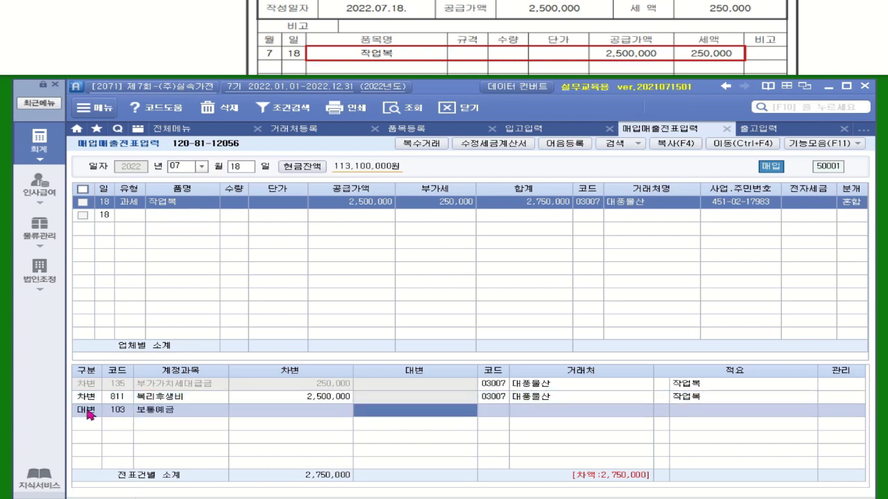
pyautogui.write('2750000')
pyautogui.press('Return')
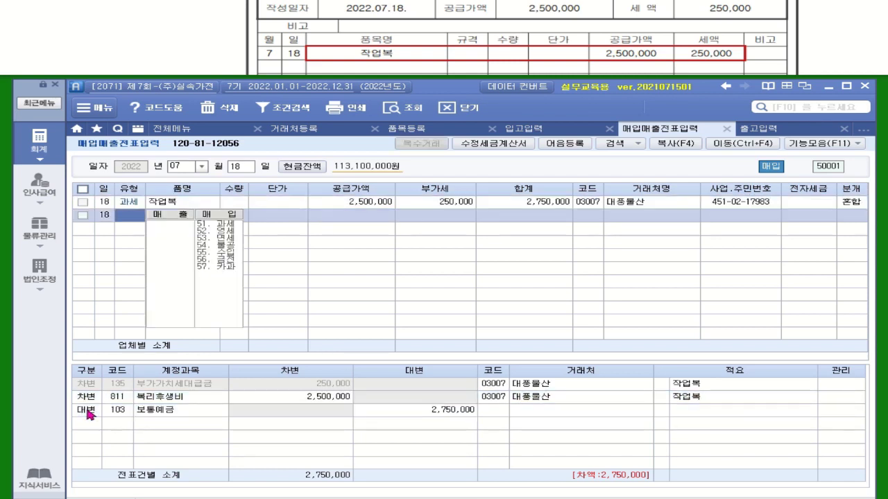
pyautogui.press('Escape')
# Set the 거래처 of the 보통예금 credit line to 하나은행
pyautogui.click(497, 410)
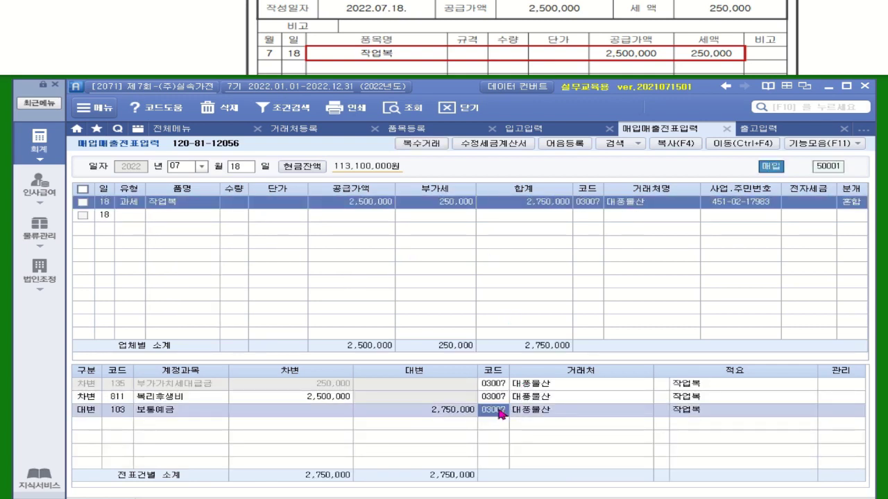
pyautogui.write('하나')
pyautogui.press('Return')
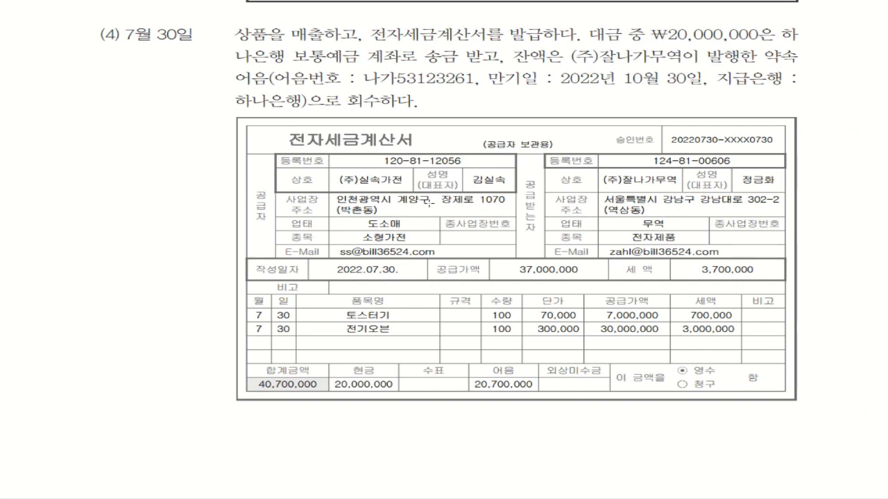
pyautogui.moveTo(272, 125); pyautogui.dragTo(328, 153)
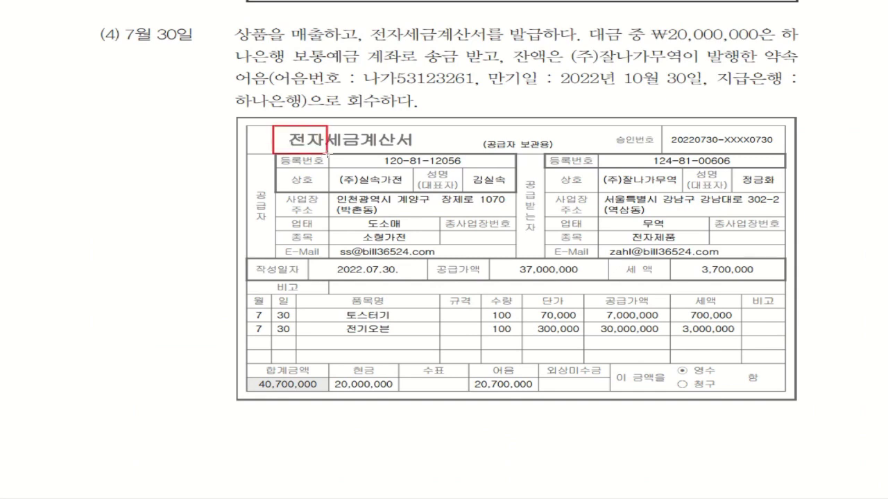
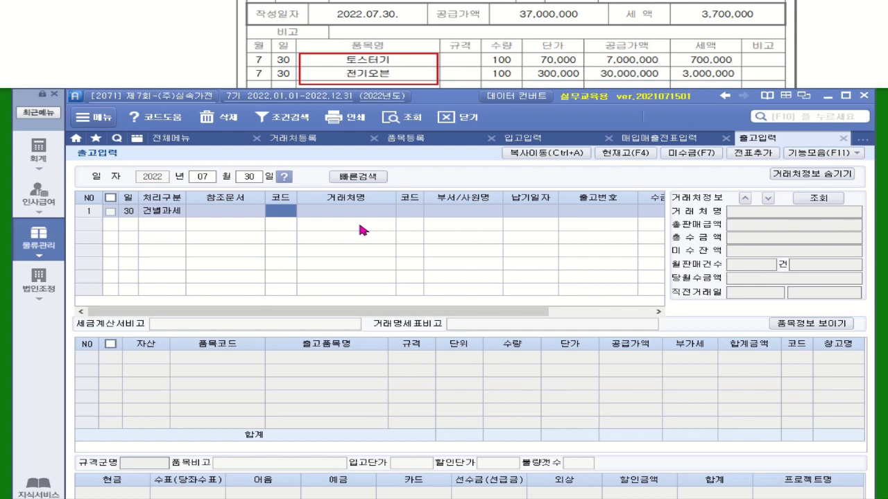
# Assign (주)잘나가무역 to the July 30 건별과세 entry in 출고입력 and set its 수금구분 to 혼합
pyautogui.write('질')
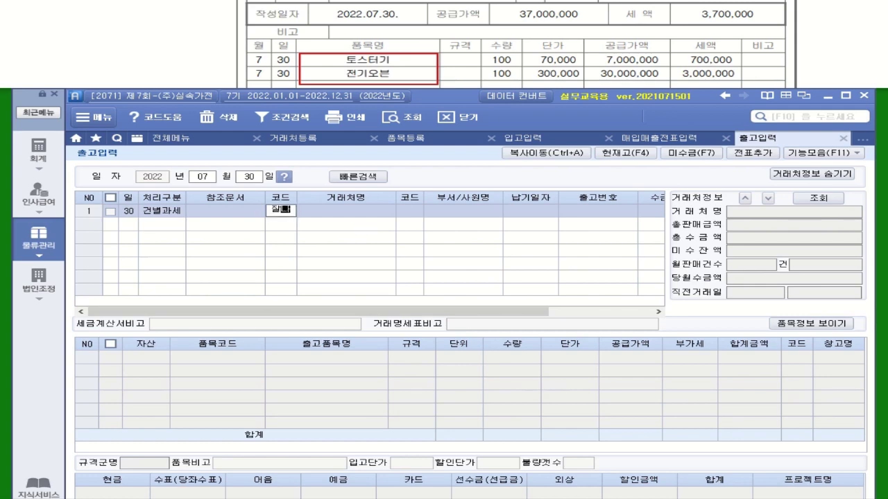
pyautogui.press('Return')
pyautogui.press('Return')
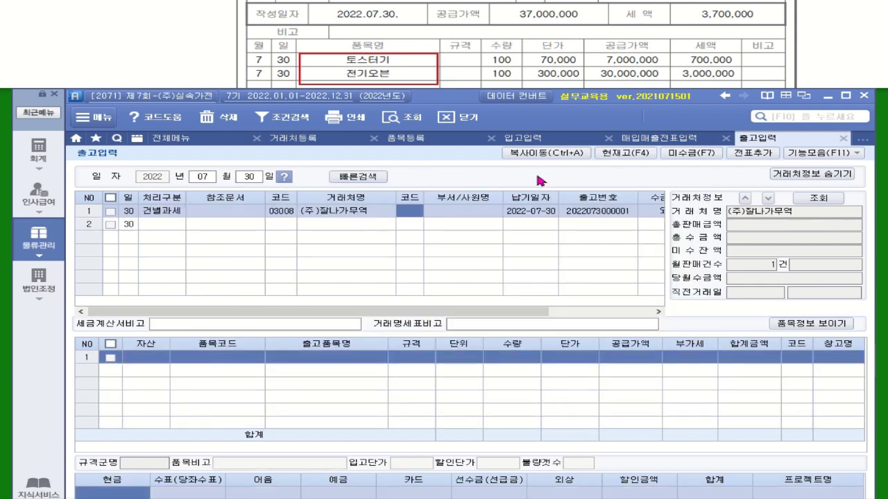
pyautogui.click(829, 175)
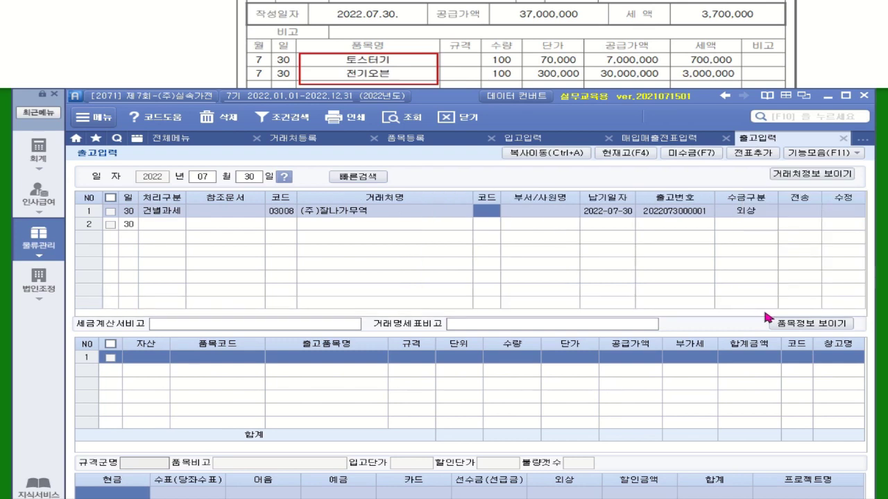
pyautogui.click(750, 213)
pyautogui.click(802, 242)
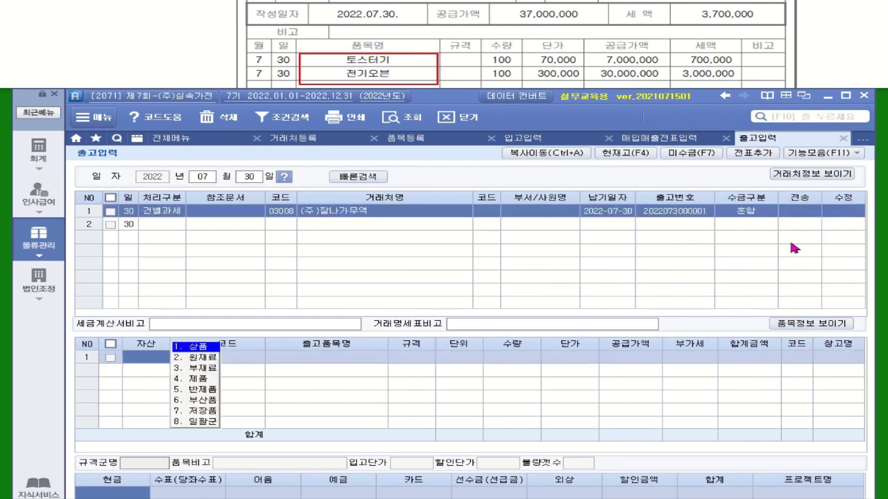
# Add a 상품 line for item 5001 토스터기 to the July 30 sale with 수량 100 and 단가 70,000
pyautogui.click(206, 350)
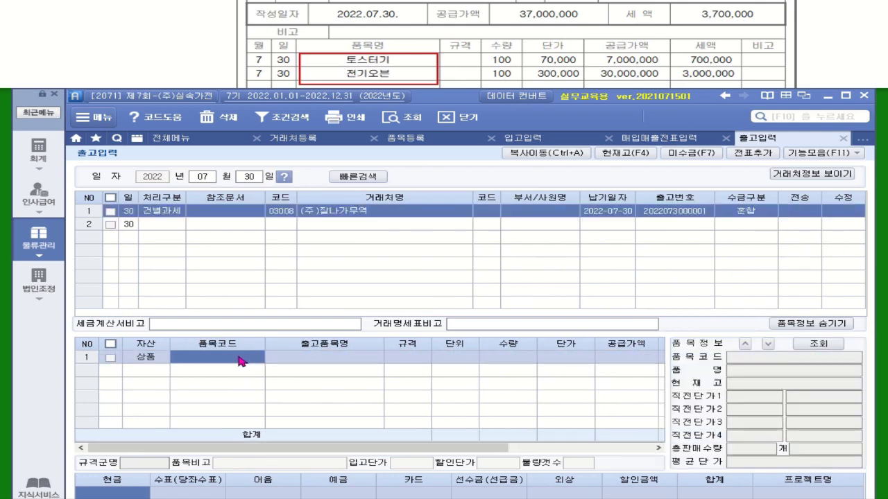
pyautogui.doubleClick(238, 358)
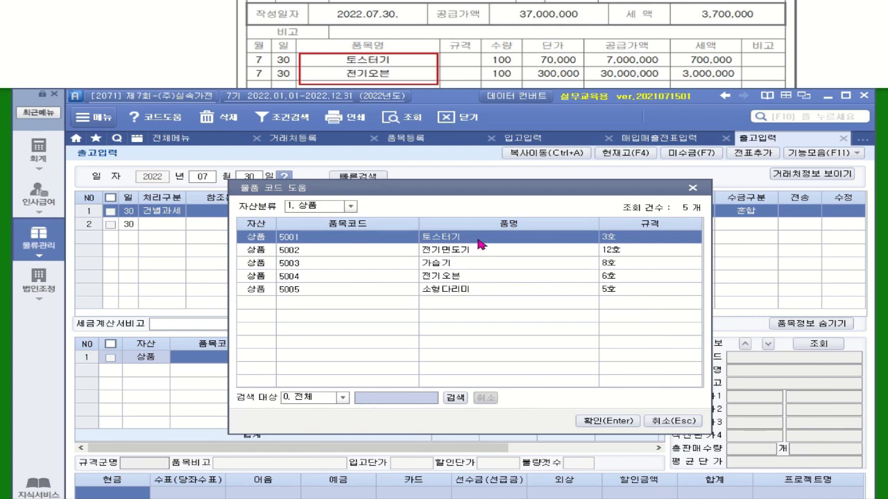
pyautogui.press('Escape')
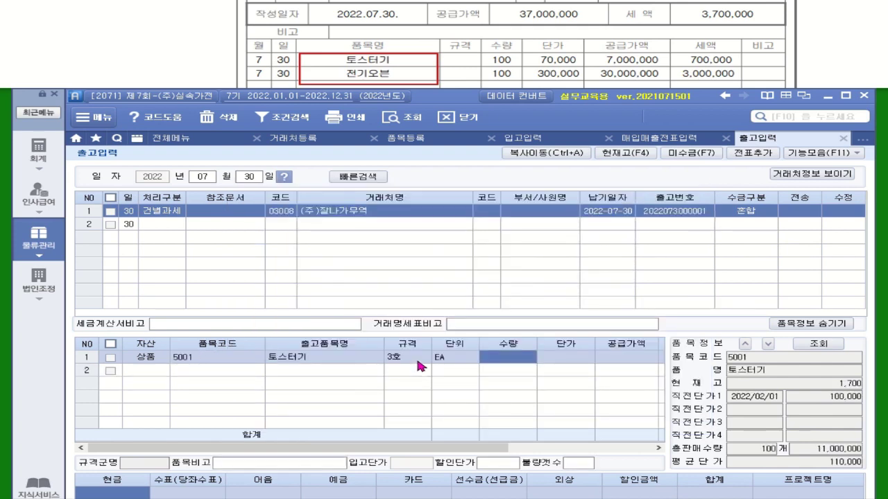
pyautogui.write('100')
pyautogui.press('Return')
pyautogui.write('700000')
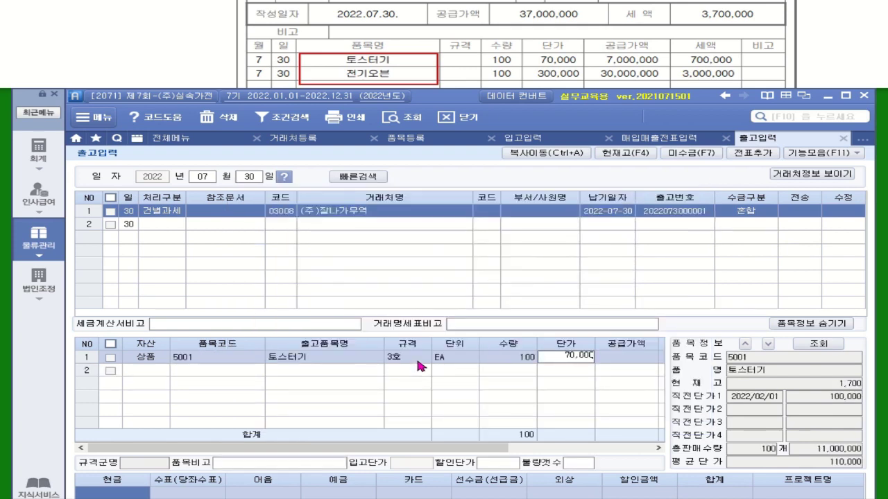
pyautogui.press('Return')
# Add a second 상품 line for item 5004 전기오븐 with 수량 100 and 단가 300,000
pyautogui.click(163, 372)
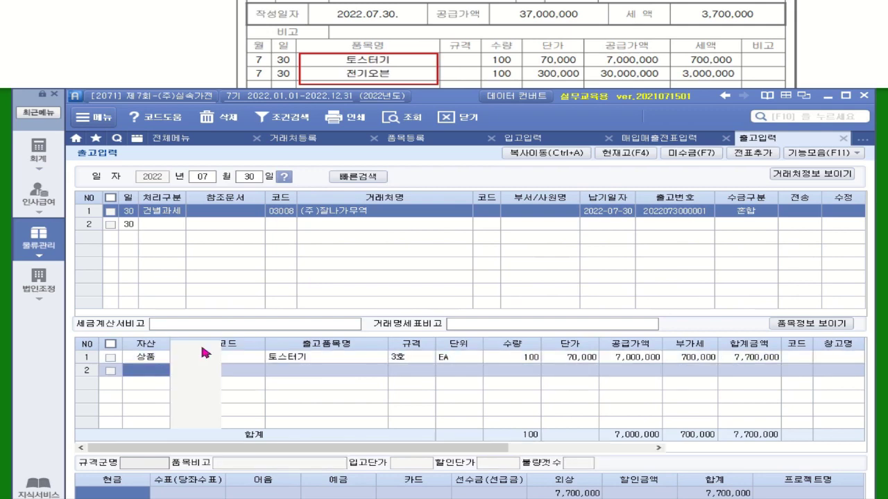
pyautogui.click(202, 349)
pyautogui.press('F2')
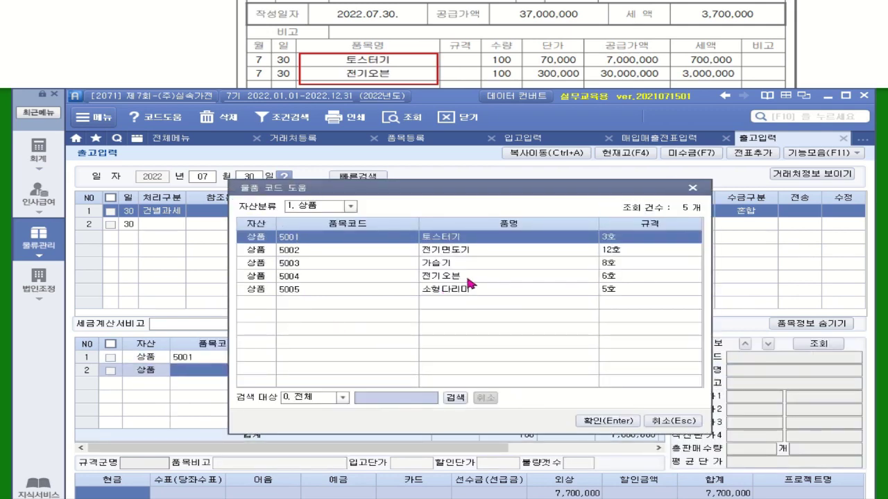
pyautogui.doubleClick(425, 277)
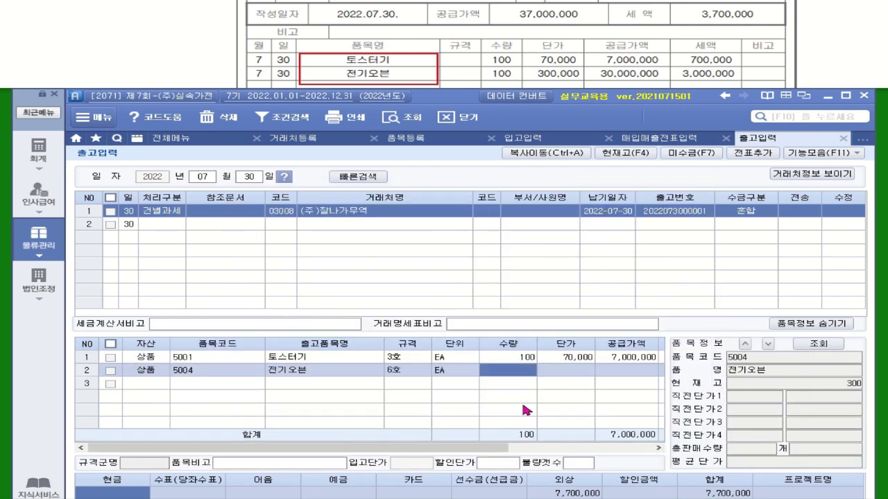
pyautogui.write('100')
pyautogui.press('Return')
pyautogui.write('3000000')
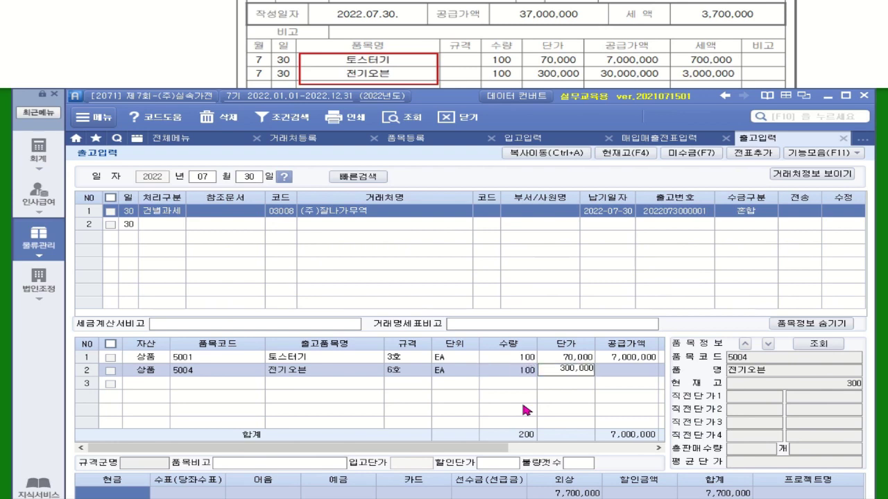
pyautogui.press('Return')
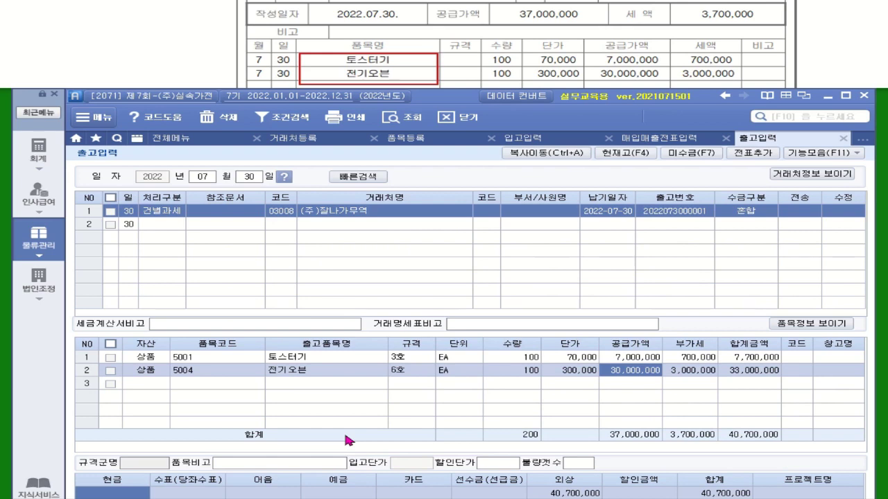
# Split the July 30 sale's payment into 20,000,000 as 예금 and 20,700,000 as 어음
pyautogui.click(339, 493)
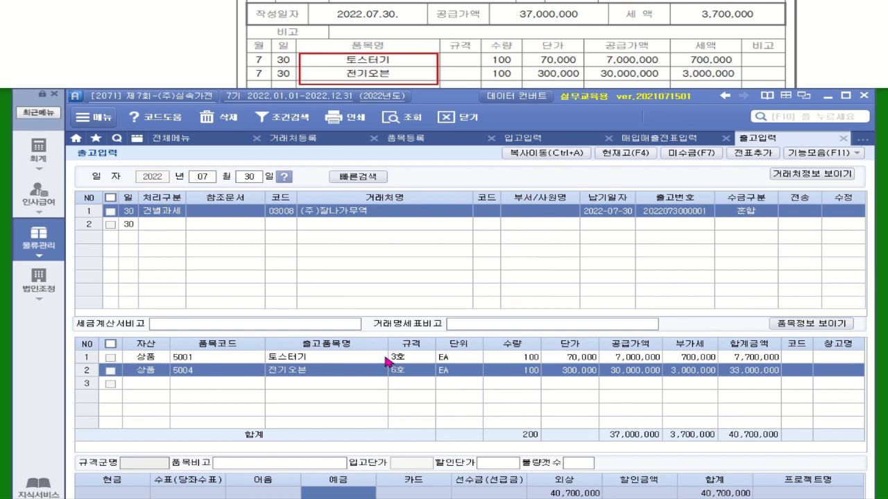
pyautogui.write('20000000')
pyautogui.press('Return')
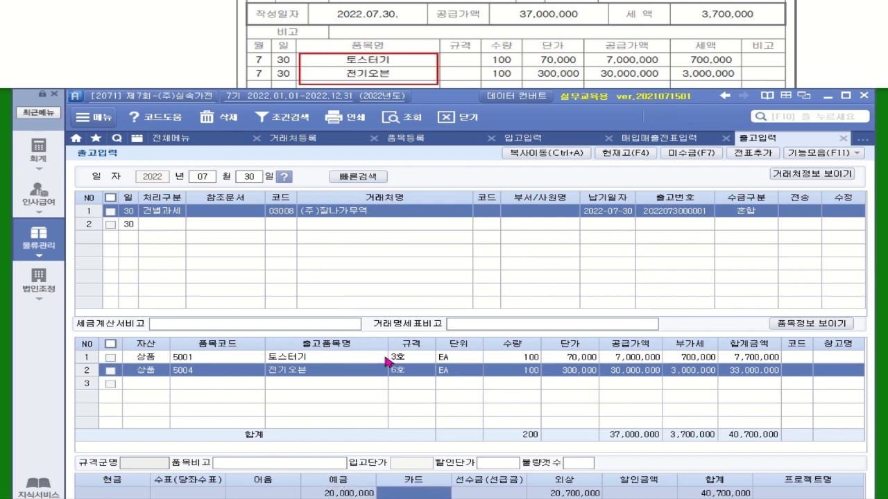
pyautogui.press('Left')
pyautogui.press('Left')
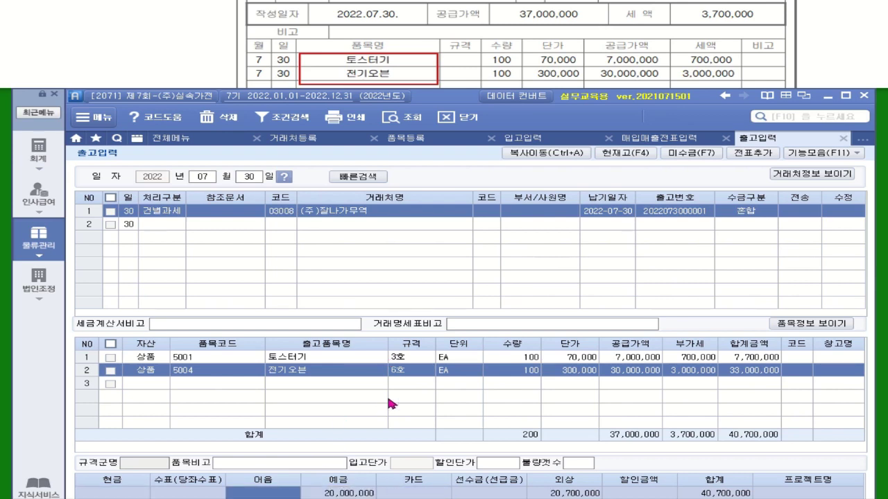
pyautogui.write('20700000')
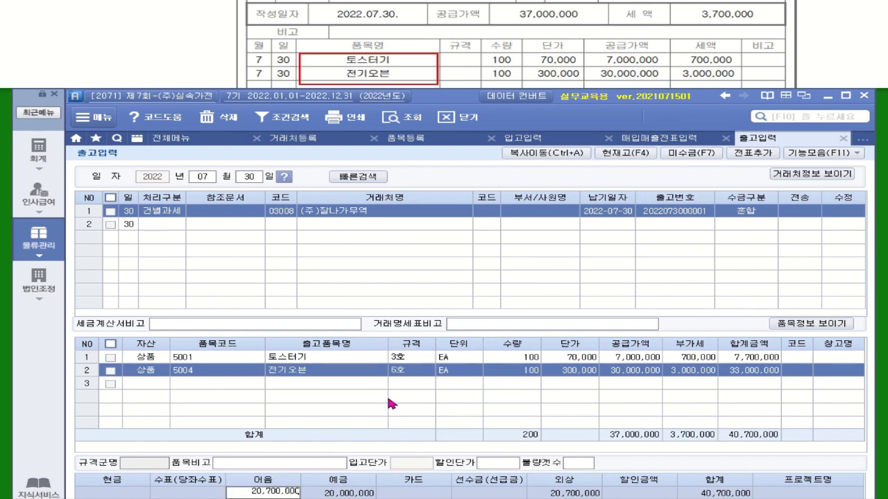
pyautogui.press('Return')
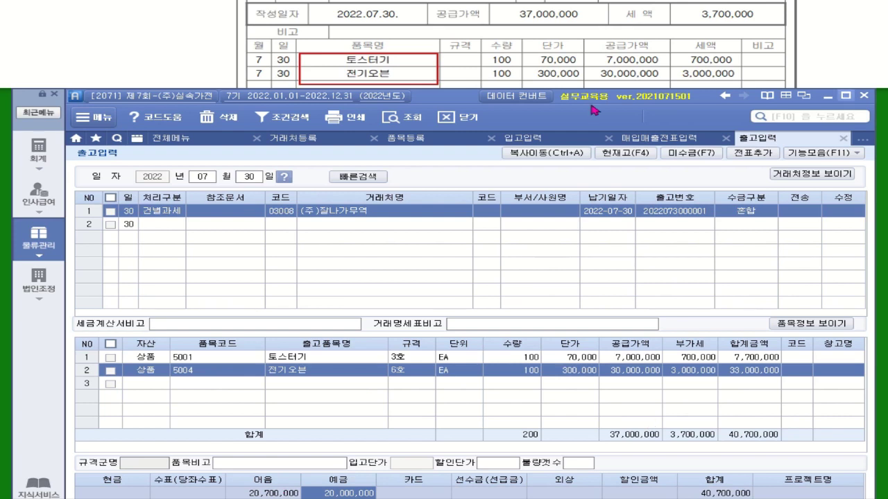
# Mark the July 30 (주)잘나가무역 sale for 전표추가 and transmit it to accounting
pyautogui.click(110, 211)
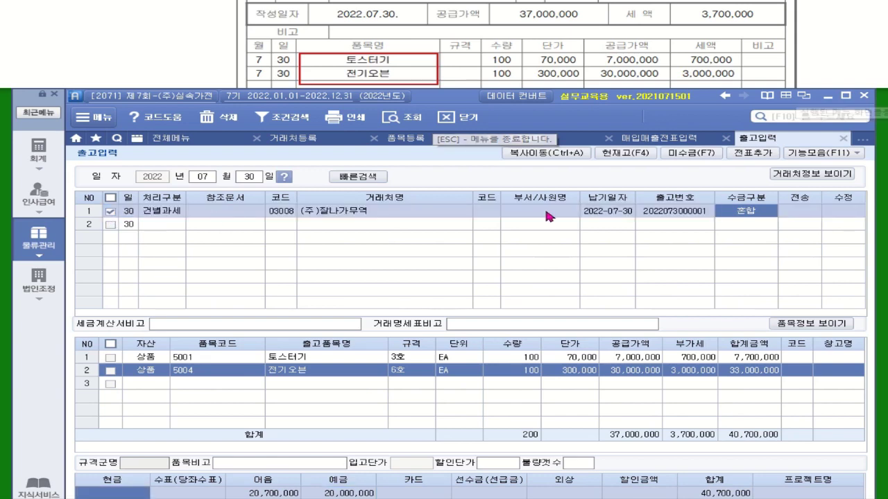
pyautogui.click(752, 152)
pyautogui.press('Return')
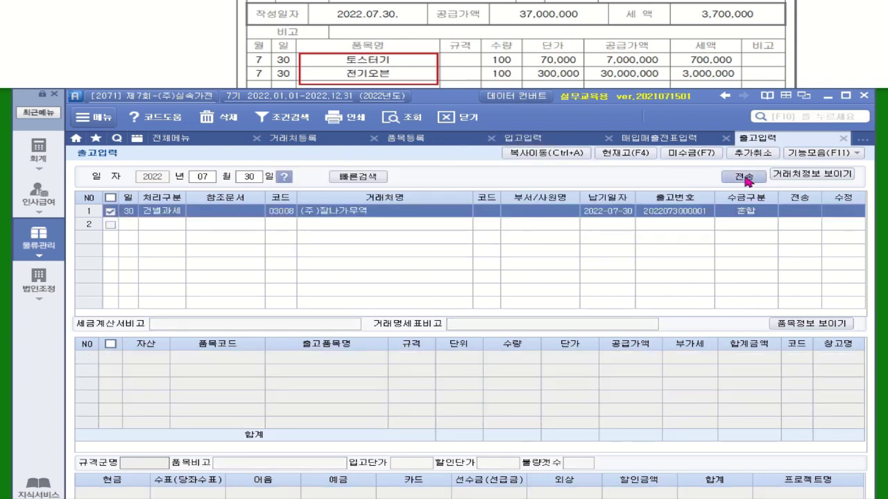
pyautogui.click(744, 176)
pyautogui.click(471, 276)
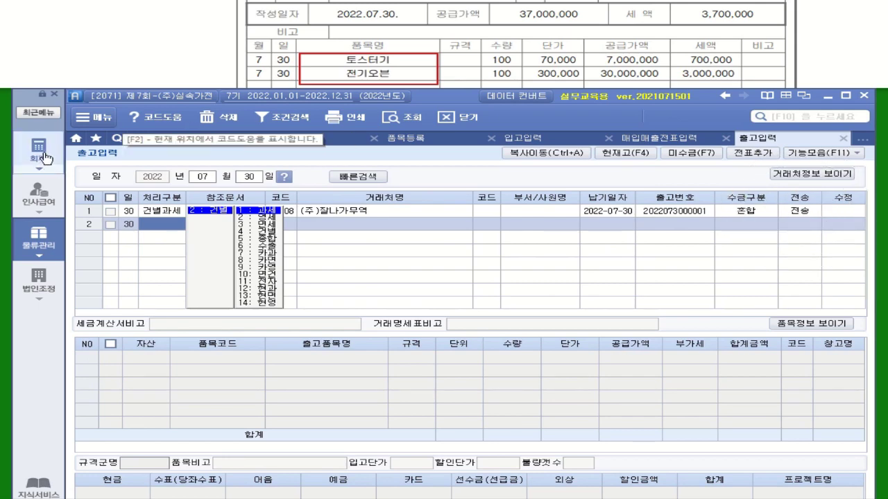
# Open 매입매출전표입력 from the accounting module for July 30 and select the transferred 전기오븐외 entry
pyautogui.click(170, 138)
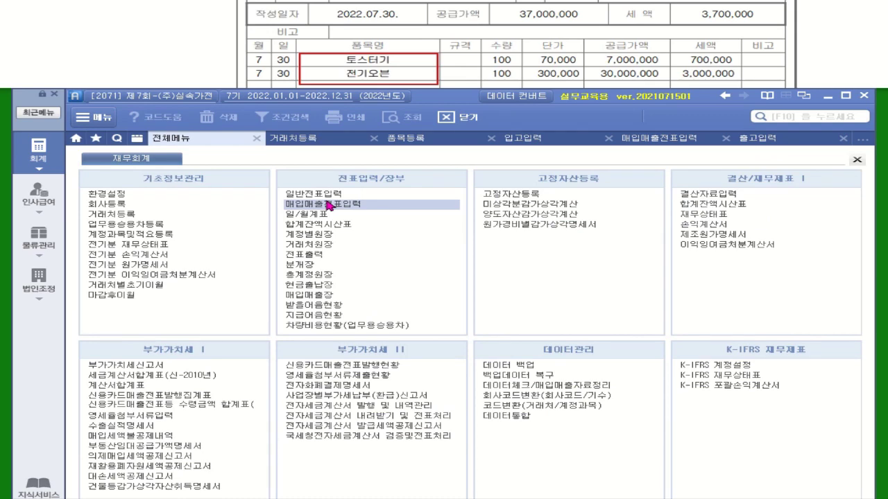
pyautogui.click(328, 205)
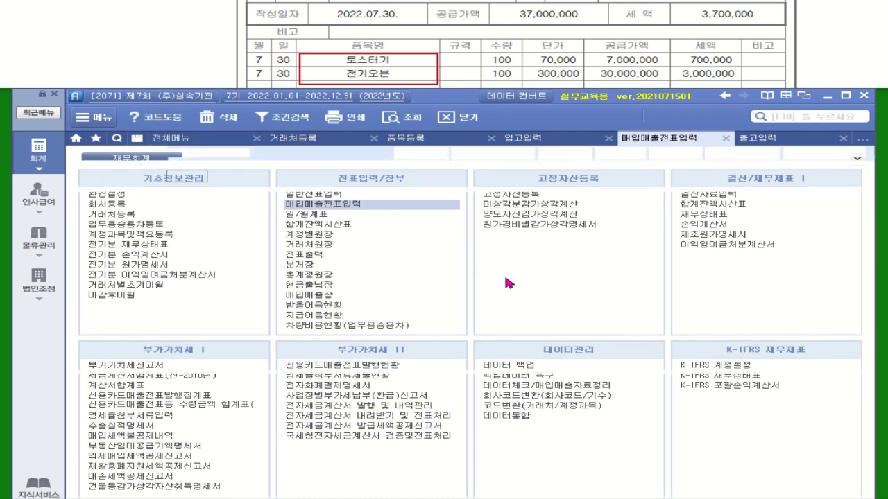
pyautogui.press('Return')
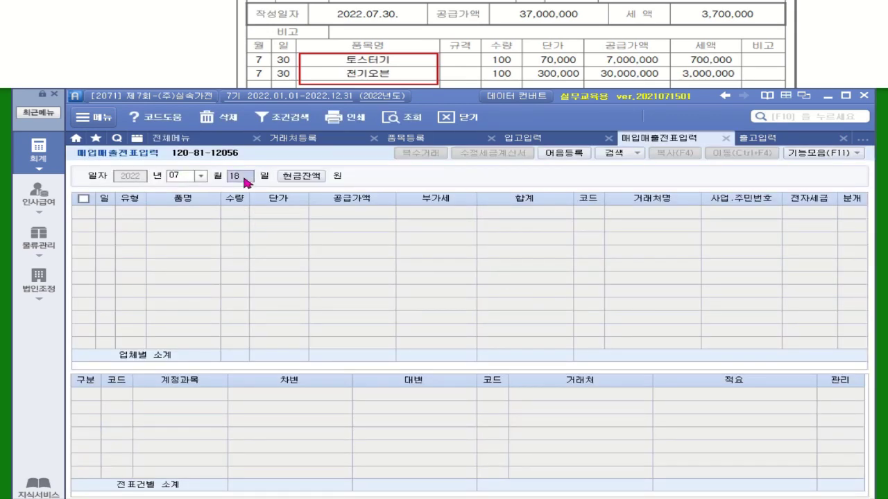
pyautogui.write('30')
pyautogui.press('Return')
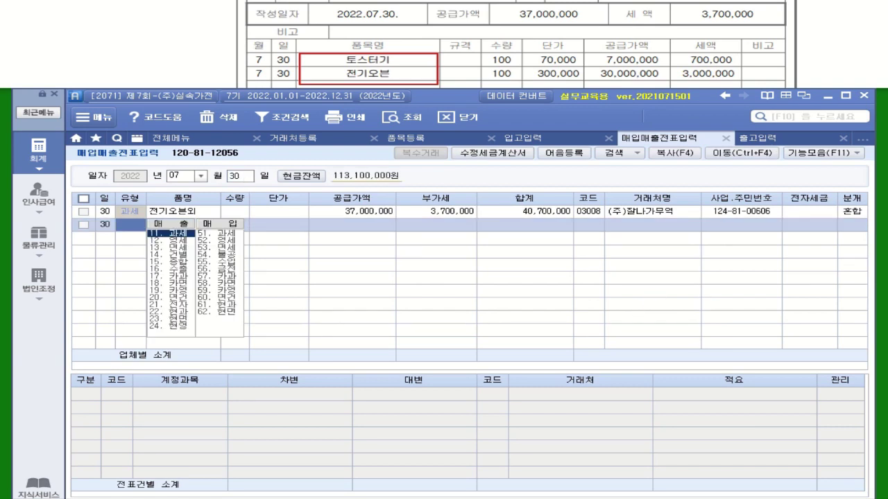
pyautogui.click(555, 215)
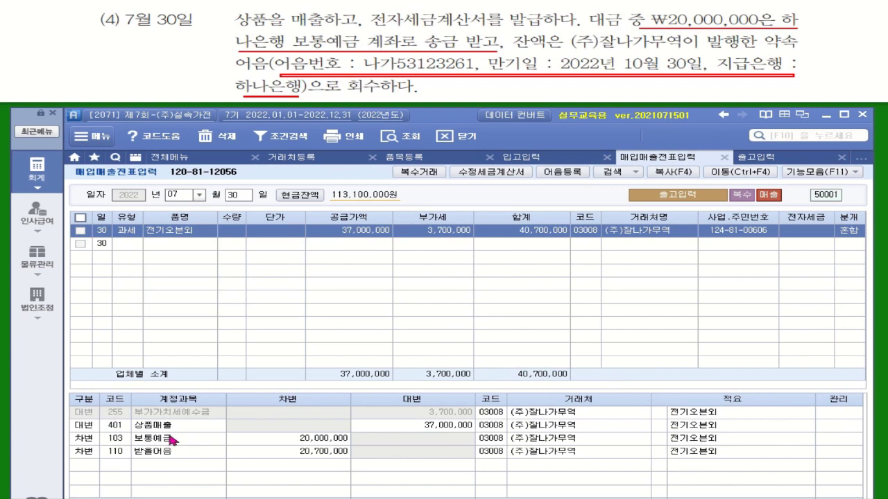
# Set the 거래처 of the 20,000,000 보통예금 debit line to 하나은행(보통)
pyautogui.click(488, 440)
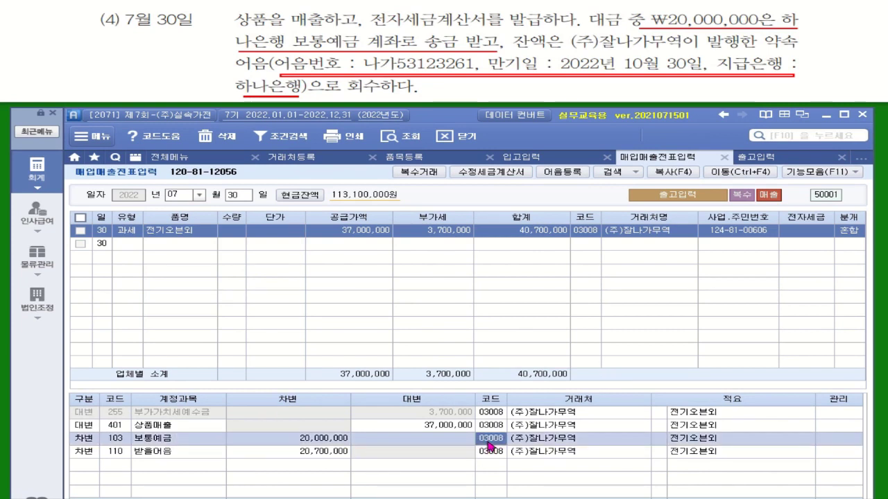
pyautogui.write('하')
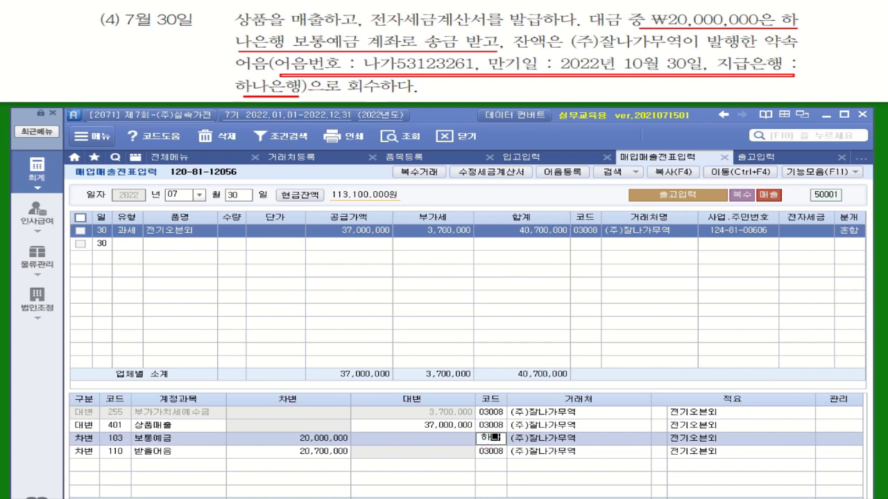
pyautogui.press('Return')
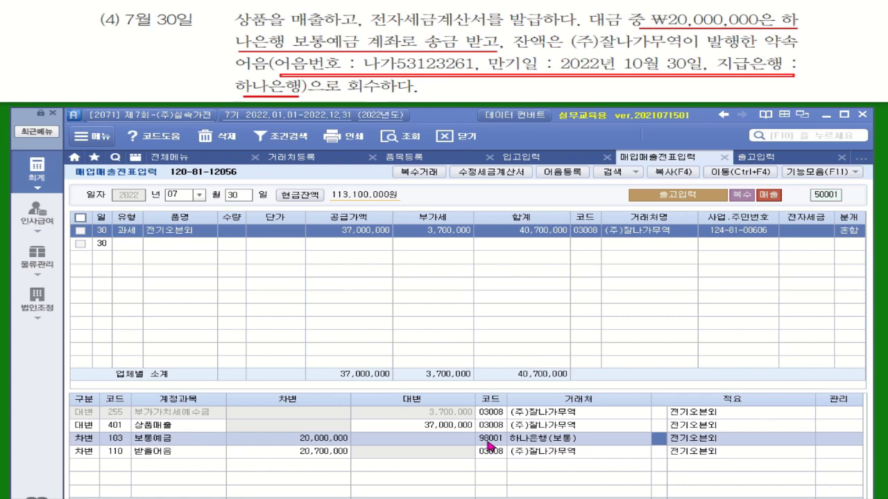
# Open 자금관리 for the 20,700,000 받을어음 line and enter the 어음번호 given in the exercise text
pyautogui.click(660, 457)
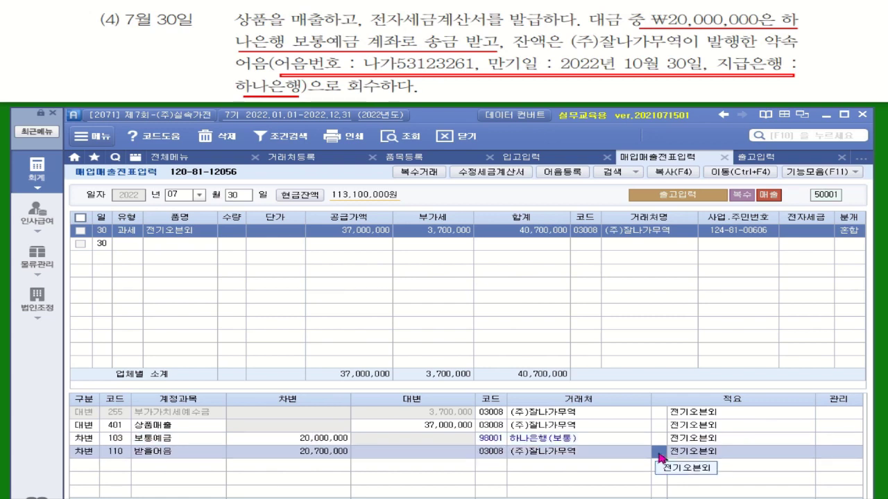
pyautogui.press('F3')
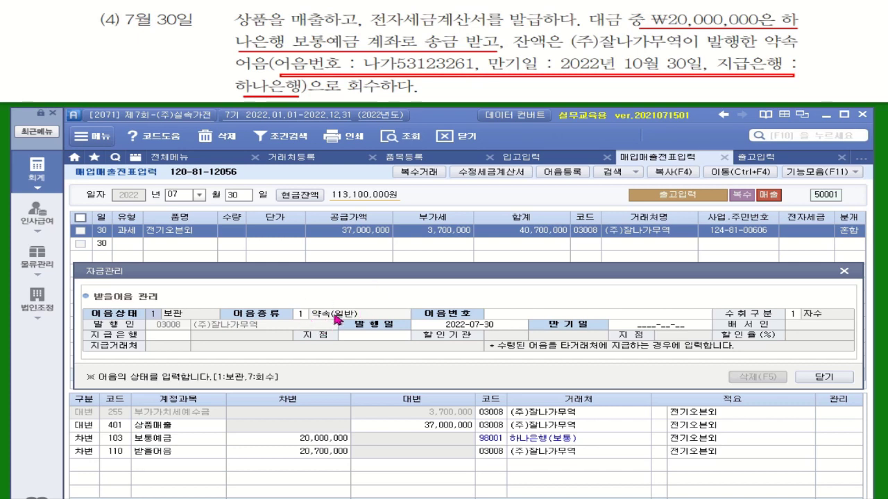
pyautogui.click(506, 316)
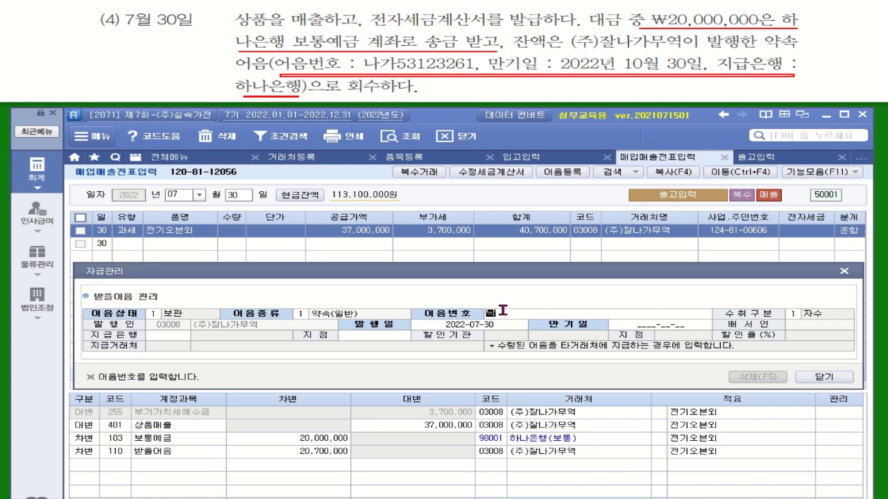
pyautogui.write('나가53123261')
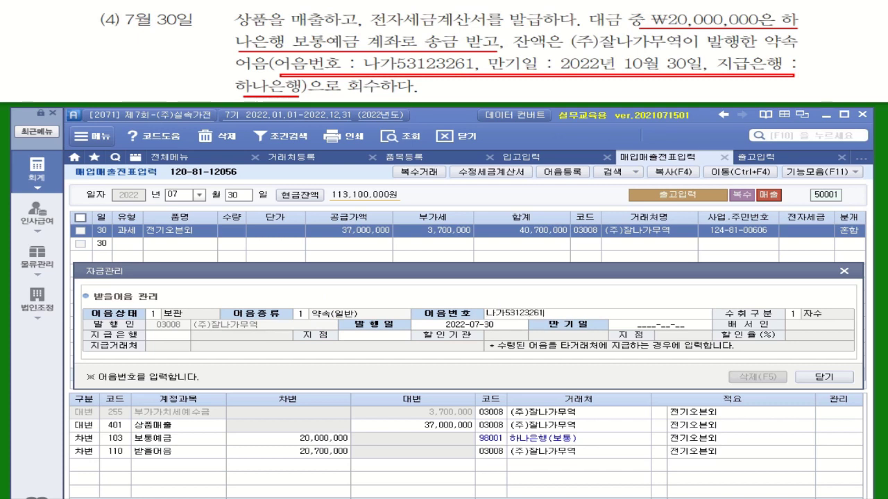
pyautogui.press('Return')
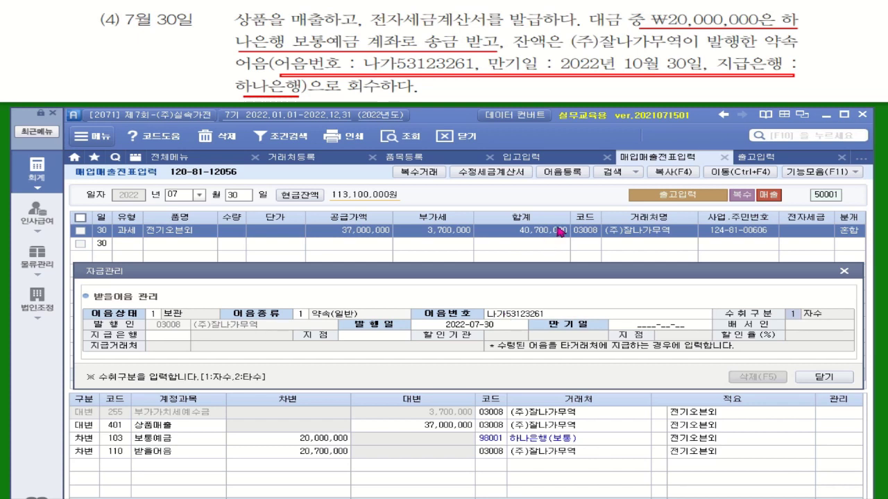
# Set the note's 만기일 to 2022-10-30 and its 지급은행 to 001 하나은행
pyautogui.click(632, 326)
pyautogui.write('2022-10-30')
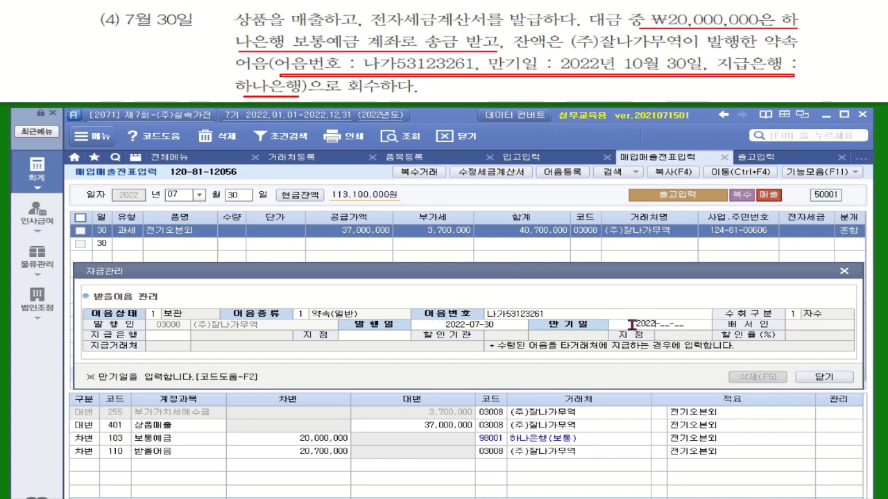
pyautogui.press('Return')
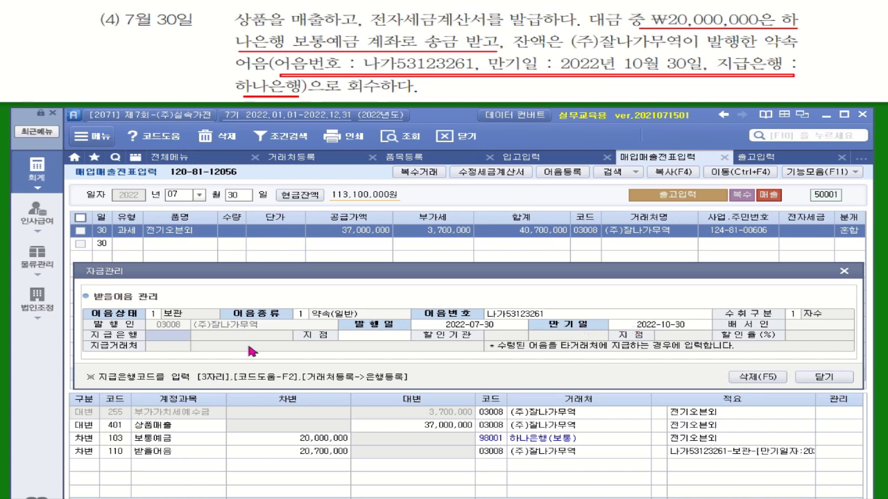
pyautogui.doubleClick(168, 337)
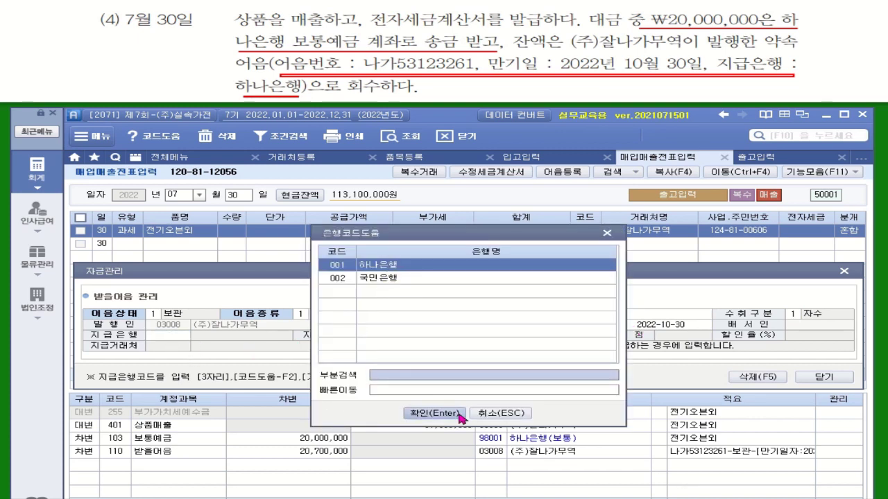
pyautogui.click(433, 414)
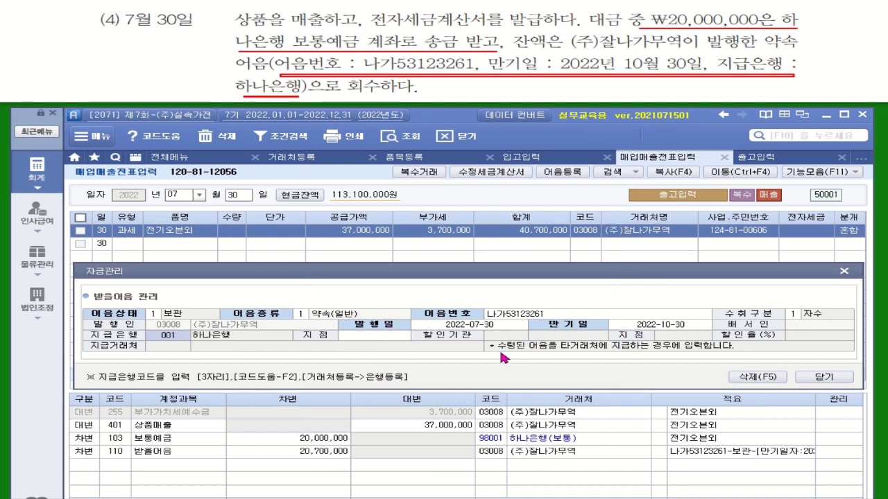
pyautogui.click(301, 316)
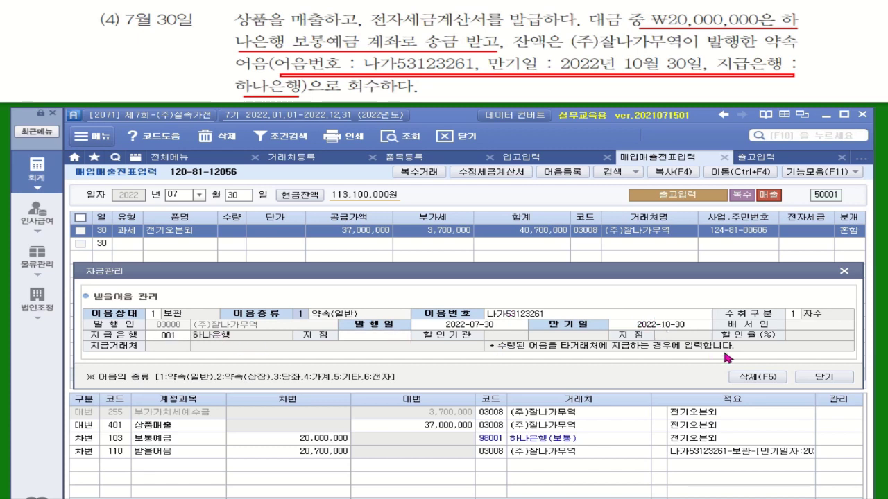
# Close the note's 자금관리 details and reopen them once from the 20,700,000 받을어음 line to check the entered data
pyautogui.click(812, 378)
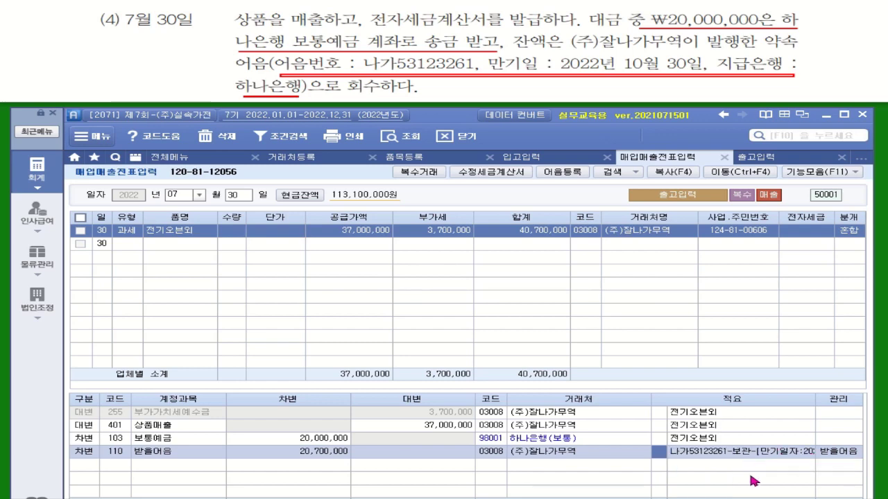
pyautogui.click(743, 469)
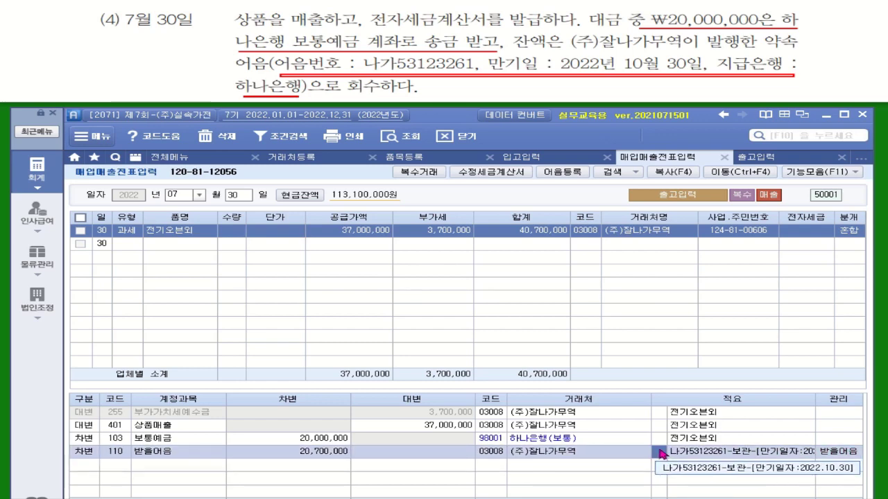
pyautogui.click(660, 454)
pyautogui.press('F3')
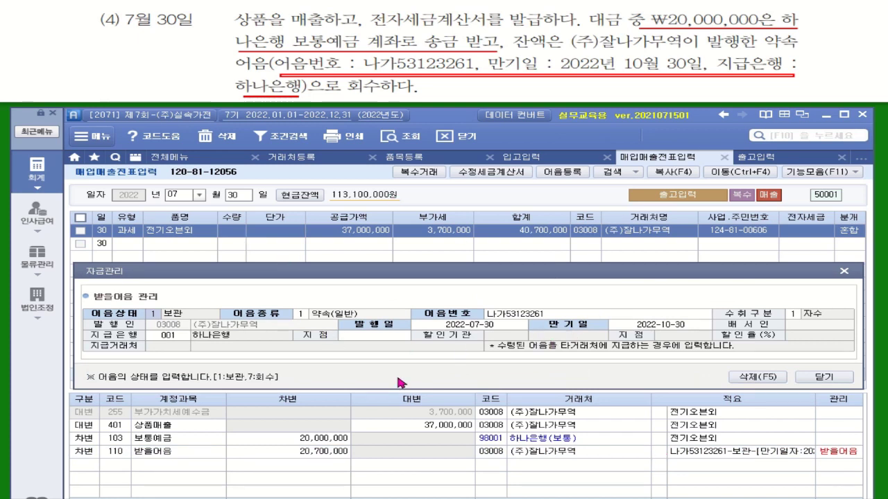
pyautogui.click(823, 376)
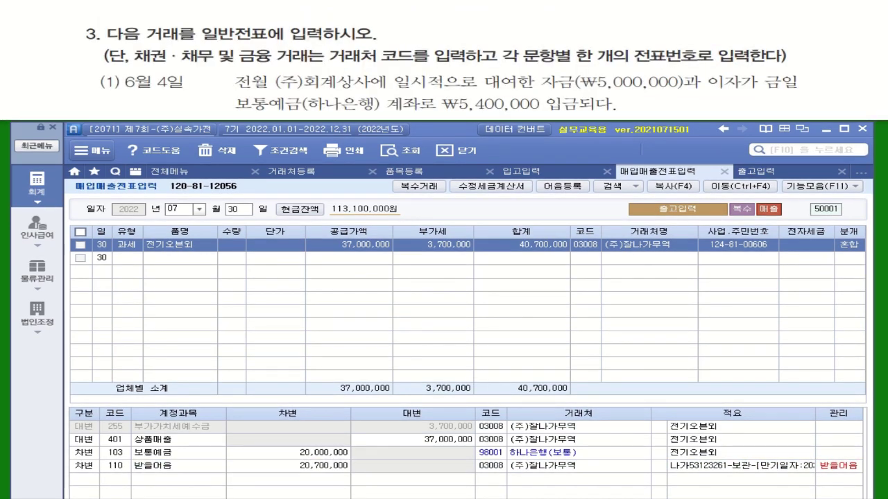
pyautogui.moveTo(198, 18)
pyautogui.mouseDown()
pyautogui.moveTo(208, 40)
pyautogui.moveTo(378, 44)
pyautogui.mouseUp()
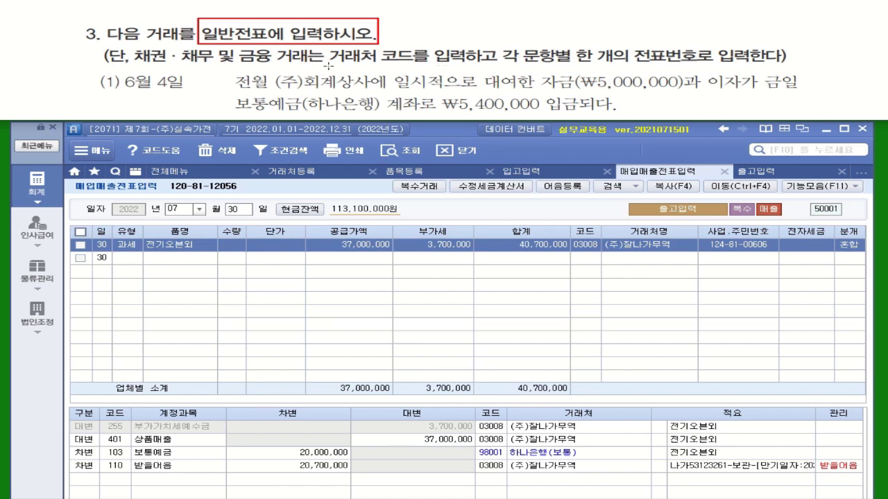
pyautogui.moveTo(329, 68); pyautogui.dragTo(497, 67)
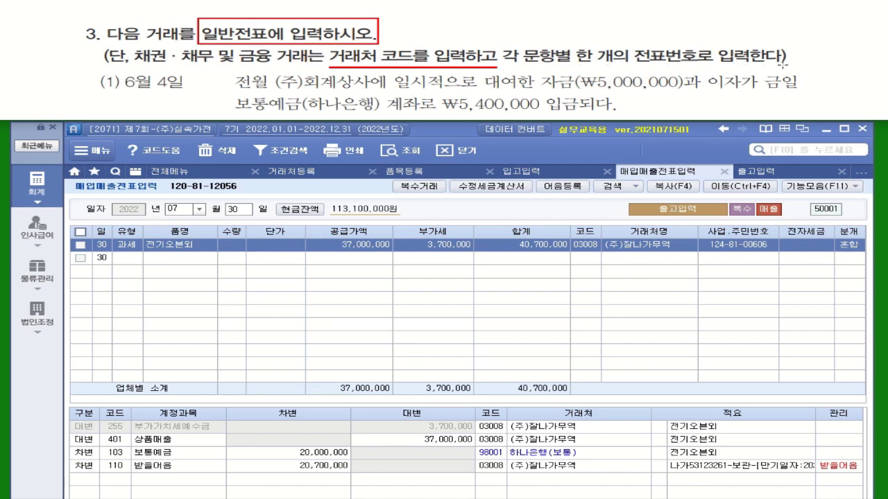
pyautogui.moveTo(573, 67); pyautogui.dragTo(788, 67)
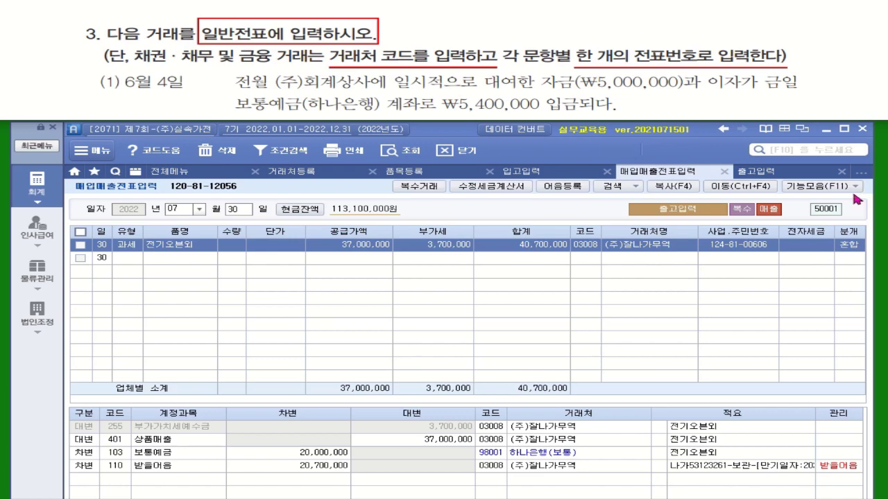
# Open 일반전표입력 from the accounting module and set the voucher date to June 4, 2022
pyautogui.click(43, 186)
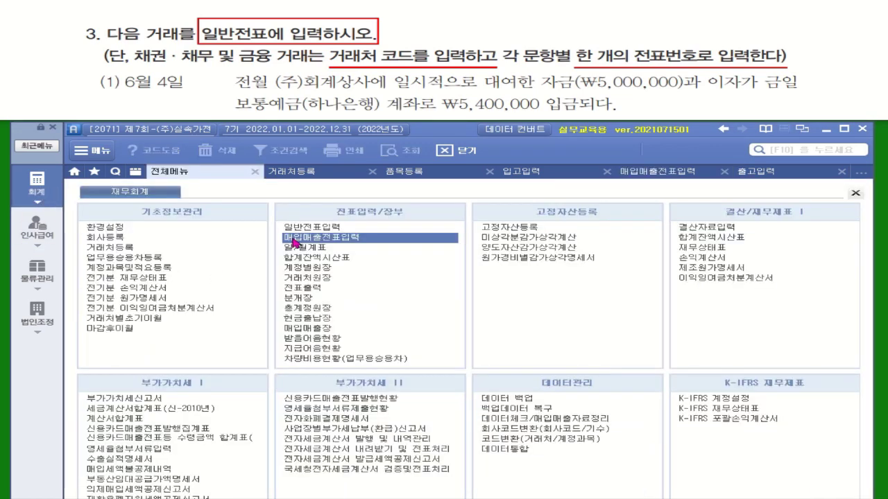
pyautogui.click(315, 230)
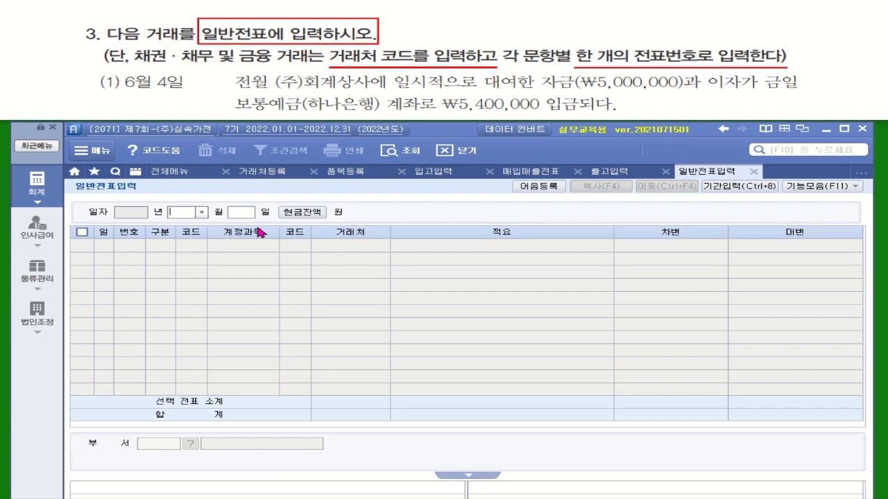
pyautogui.click(202, 212)
pyautogui.click(187, 269)
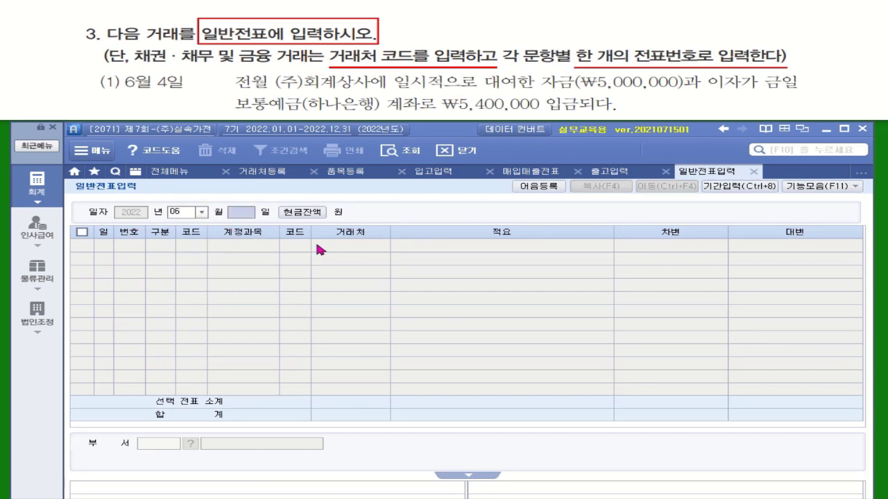
pyautogui.write('4')
pyautogui.press('Return')
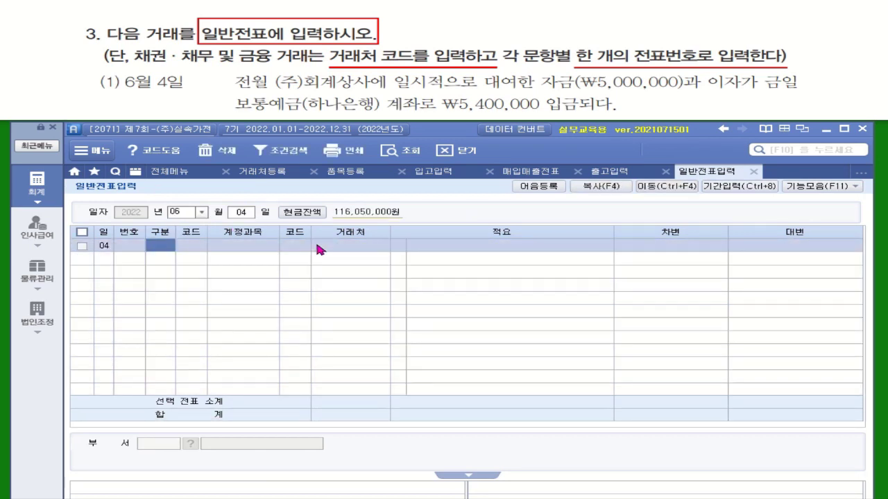
# Enter a debit line for account 103 보통예금 with 거래처 하나은행(보통) and an amount of 5,400,000
pyautogui.write('3')
pyautogui.press('Return')
pyautogui.write('103')
pyautogui.press('Return')
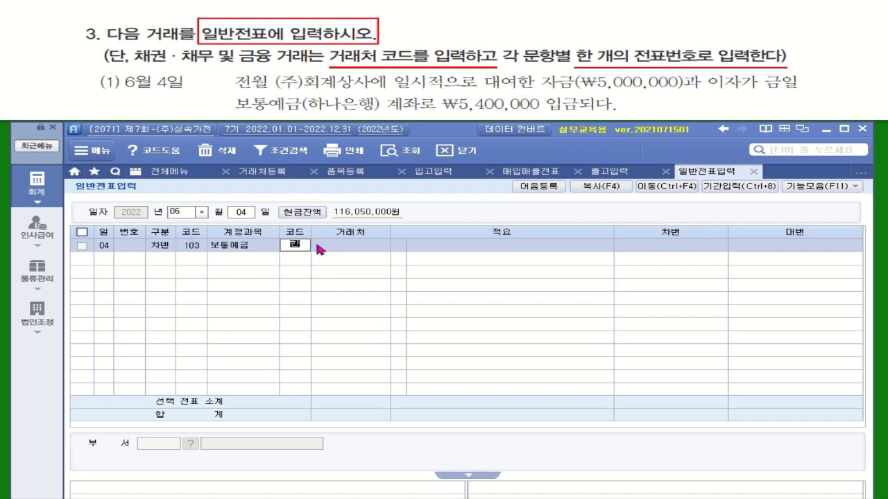
pyautogui.write('하')
pyautogui.press('Return')
pyautogui.press('Return')
pyautogui.press('Return')
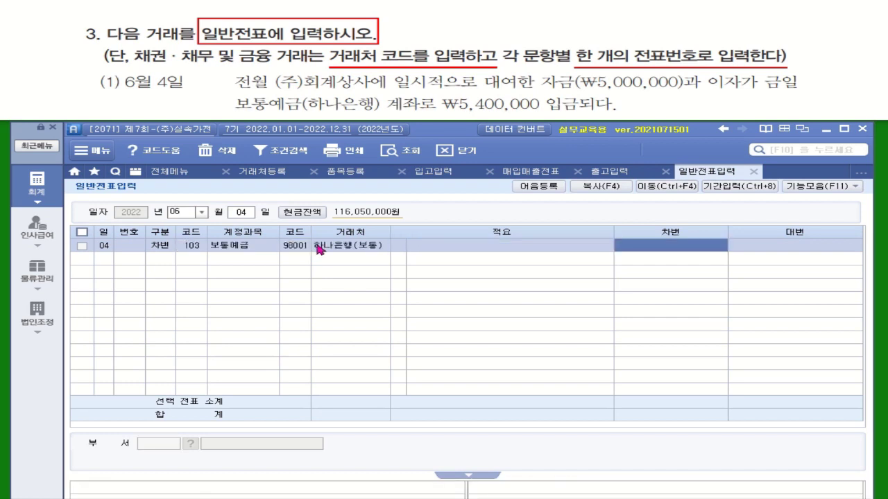
pyautogui.write('5400000')
pyautogui.press('Return')
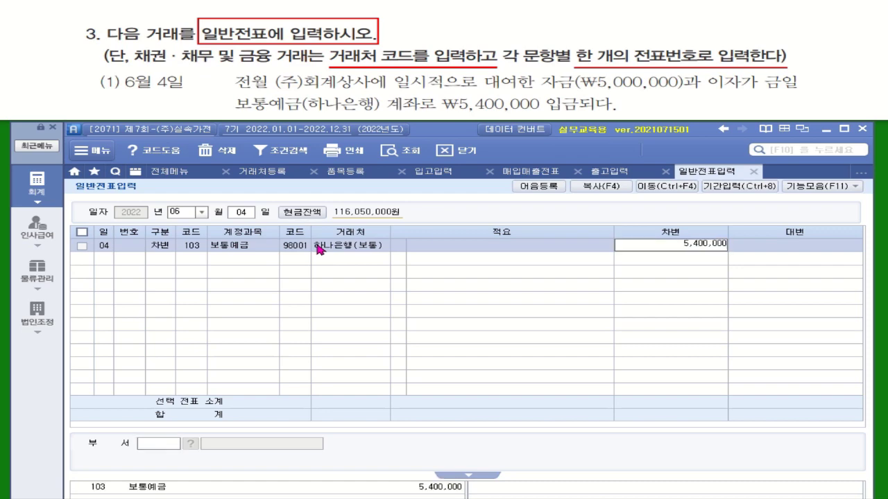
# Add a credit line for account 114 단기대여금 with 거래처 (주)회계상사 and an amount of 5,000,000
pyautogui.write('4')
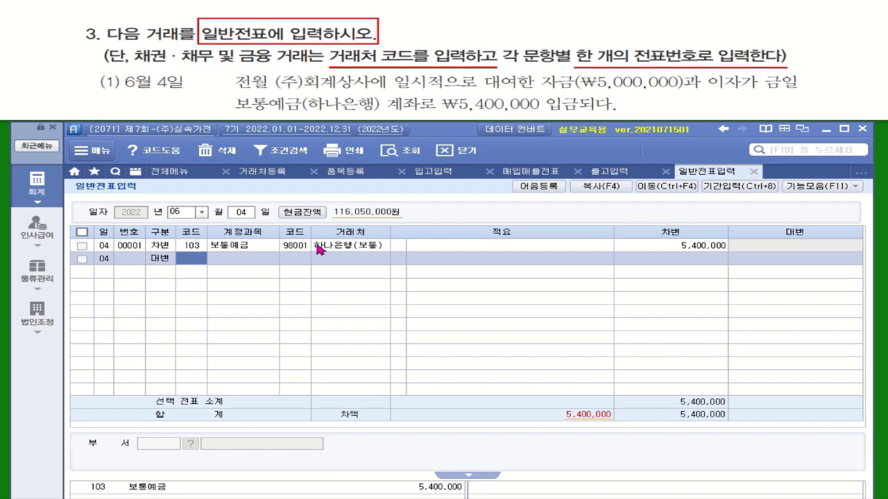
pyautogui.write('단기')
pyautogui.press('Return')
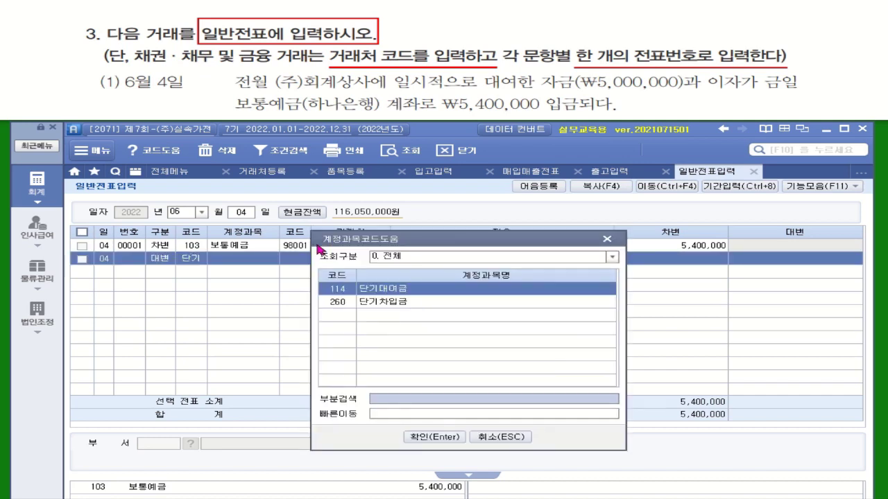
pyautogui.doubleClick(520, 288)
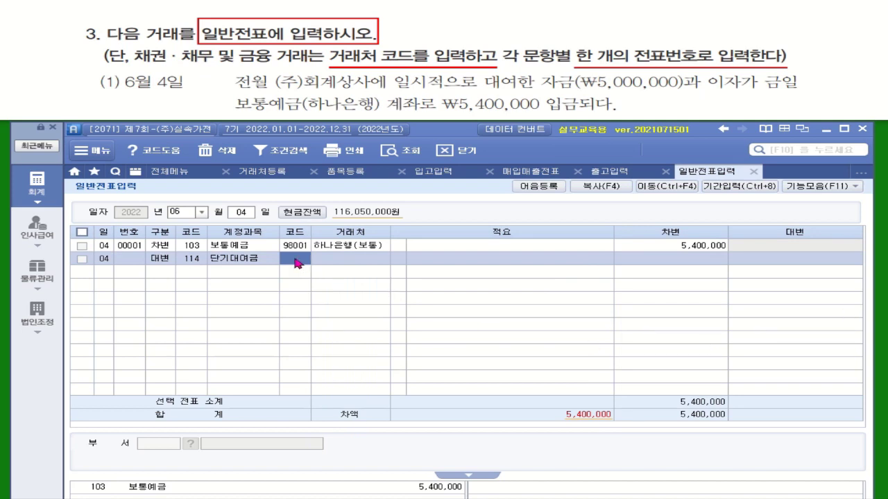
pyautogui.write('회계')
pyautogui.press('Return')
pyautogui.press('Return')
pyautogui.press('Return')
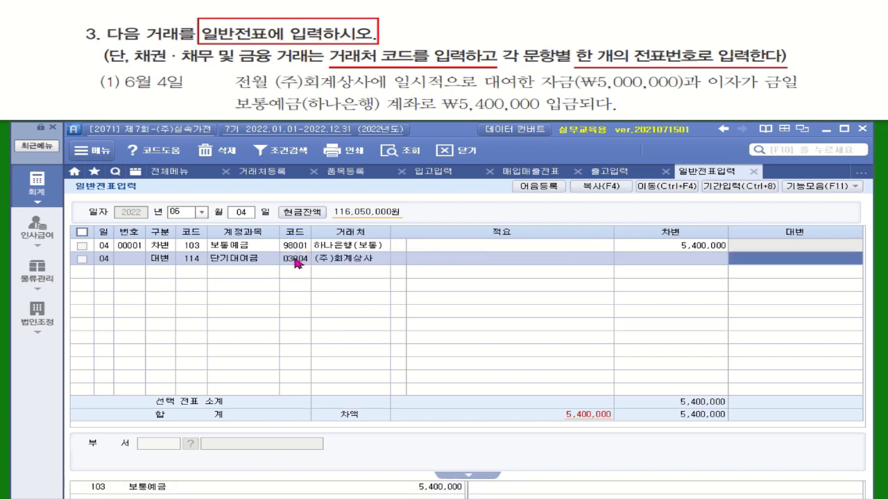
pyautogui.write('5000000')
pyautogui.press('Return')
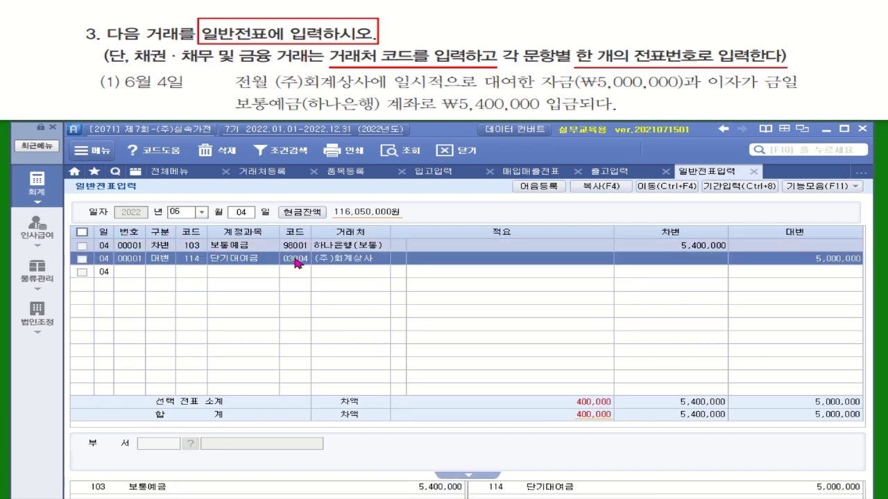
# Add a credit line for account 901 이자수익 with an amount of 400,000 and no 거래처
pyautogui.write('이')
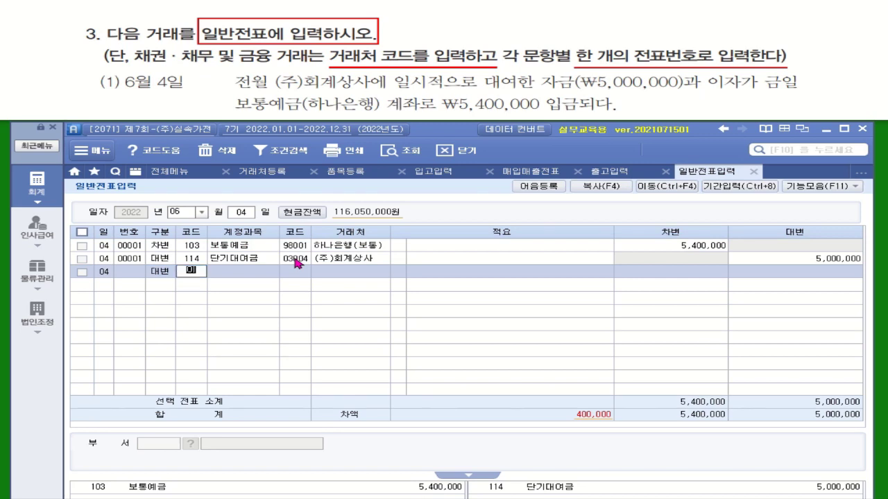
pyautogui.write('자')
pyautogui.press('Return')
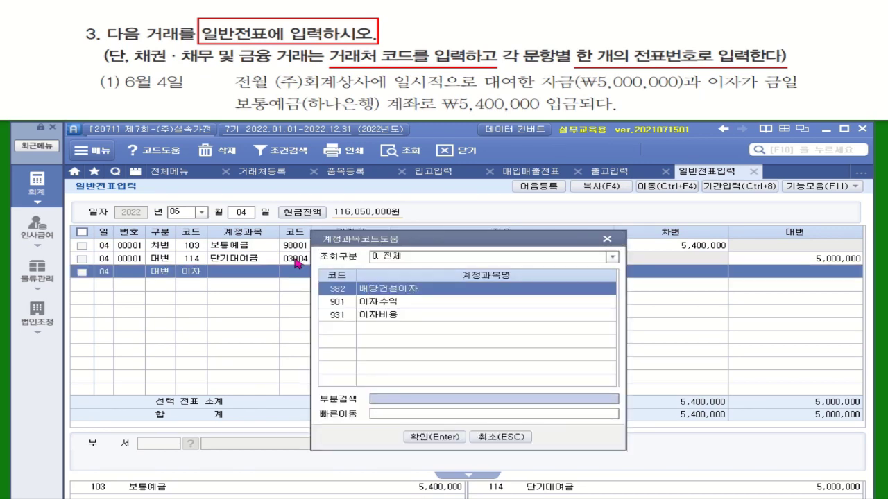
pyautogui.press('Down')
pyautogui.press('Return')
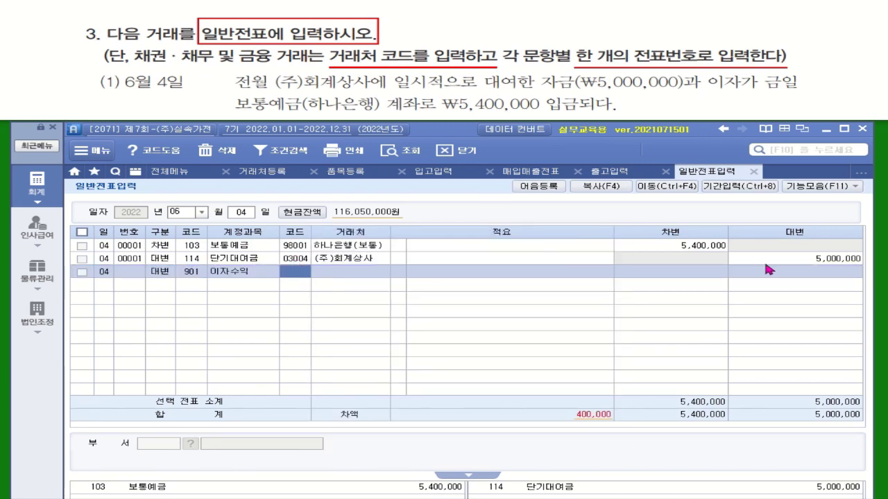
pyautogui.press('Return')
pyautogui.press('Return')
pyautogui.write('4000000')
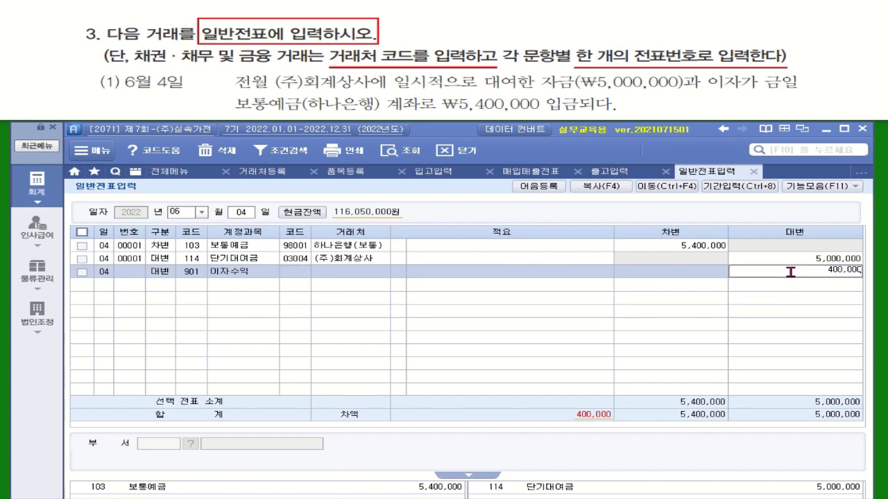
pyautogui.press('Return')
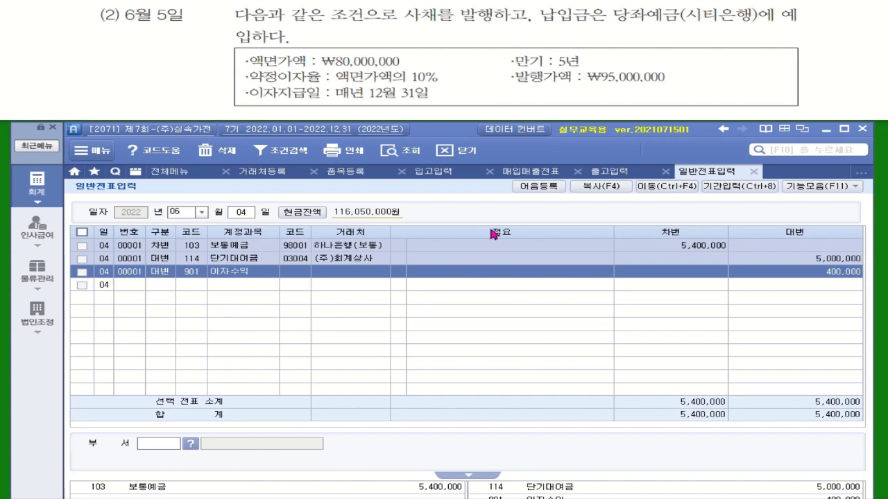
# Open 합계잔액시산표 as of June 5, 2022 and examine the 비유동부채 accounts for existing 사채 balances
pyautogui.click(170, 171)
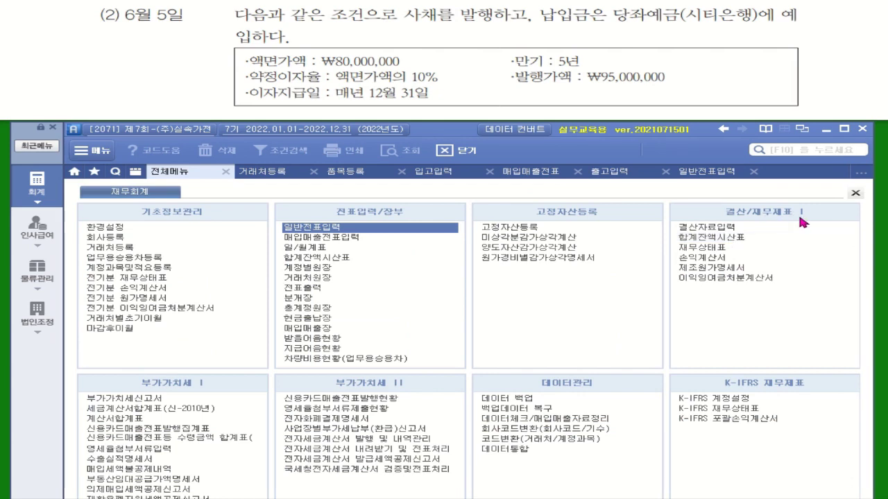
pyautogui.click(741, 244)
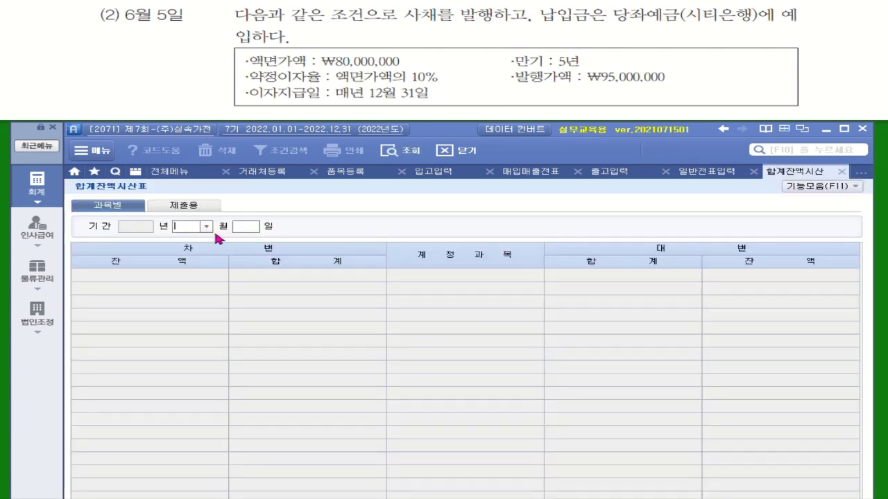
pyautogui.click(206, 227)
pyautogui.click(198, 283)
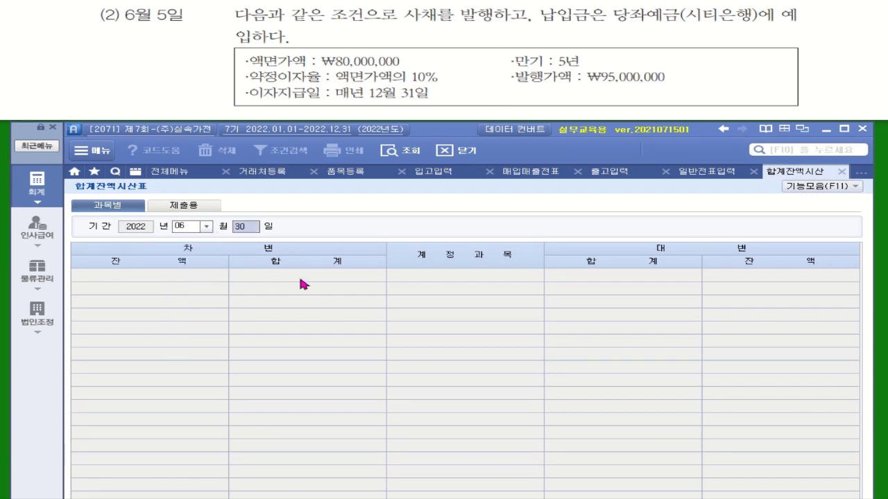
pyautogui.write('05')
pyautogui.press('Return')
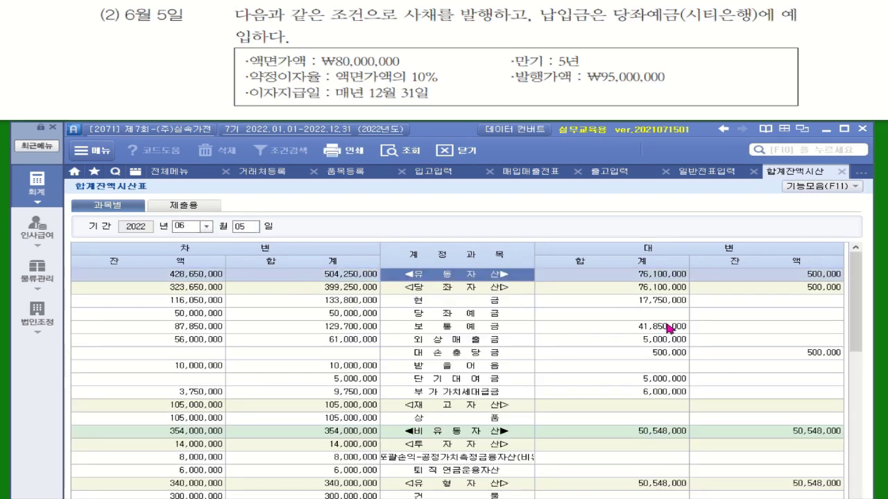
pyautogui.scroll(-3, 667, 328)
pyautogui.scroll(-3, 667, 329)
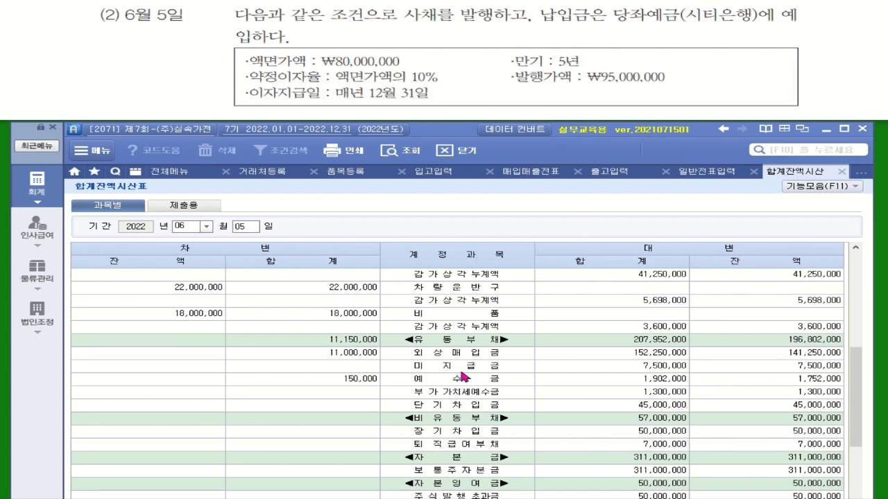
# Return to 일반전표입력 and change the voucher date to June 5
pyautogui.click(708, 176)
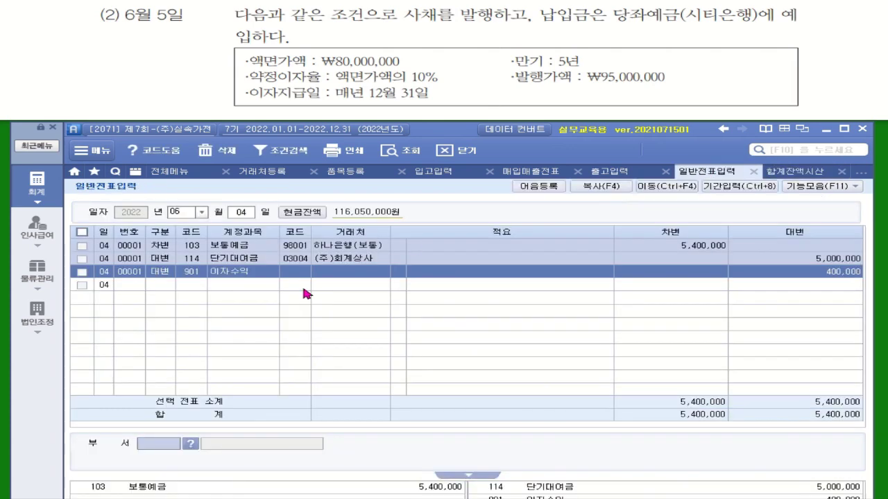
pyautogui.click(241, 213)
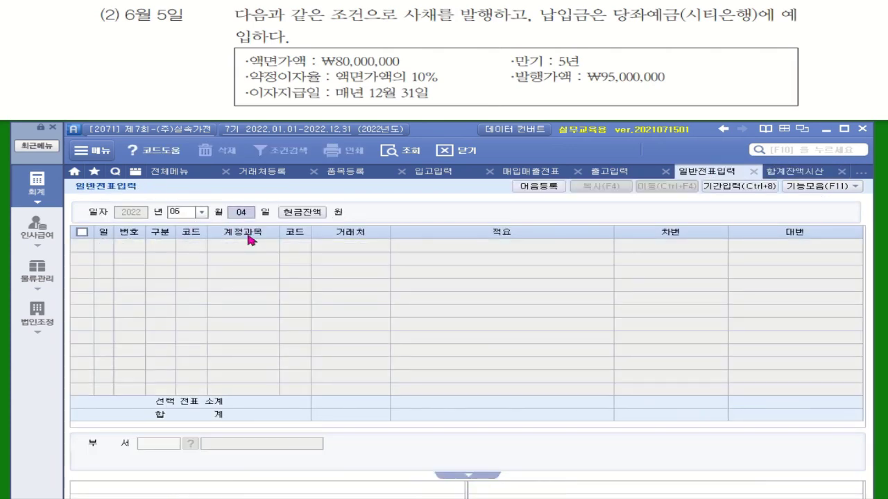
pyautogui.write('05')
pyautogui.press('Return')
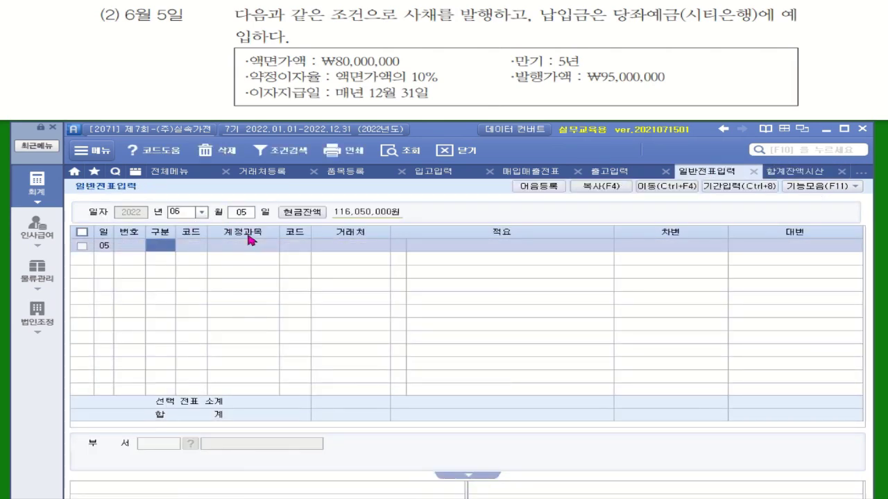
# Add a debit line for account 102 당좌예금 with 거래처 시티은행(당좌) and an amount of 95,000,000
pyautogui.write('3')
pyautogui.press('Return')
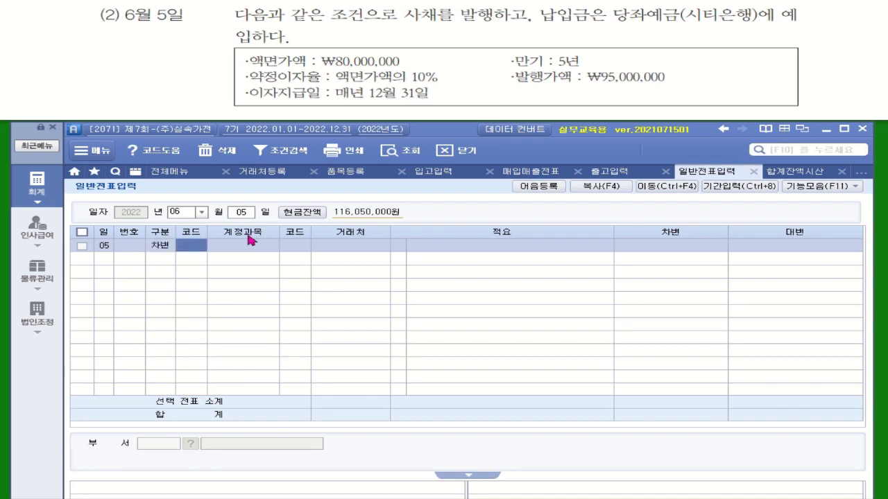
pyautogui.write('당')
pyautogui.press('BackSpace')
pyautogui.press('BackSpace')
pyautogui.write('당ㅈ')
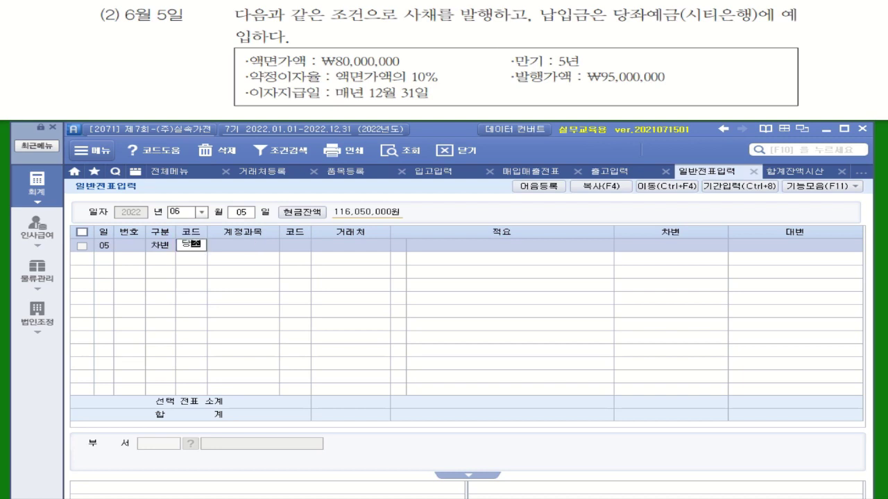
pyautogui.press('Return')
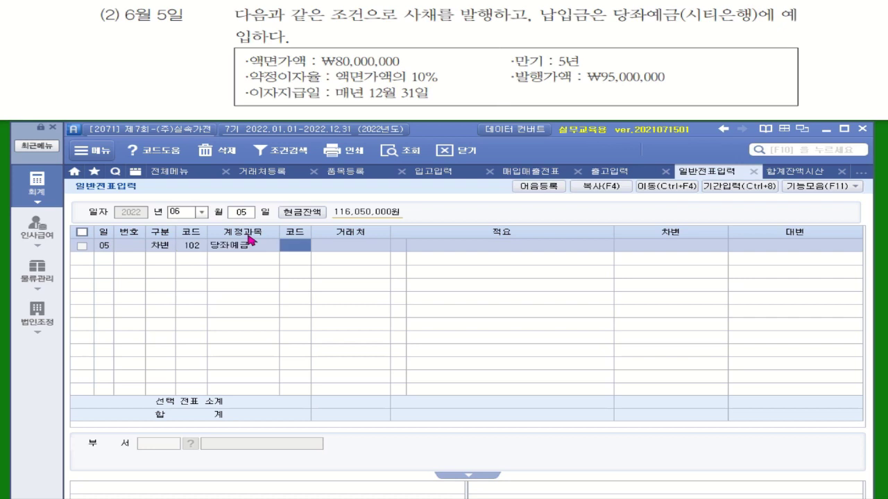
pyautogui.write('시티')
pyautogui.press('Return')
pyautogui.press('Return')
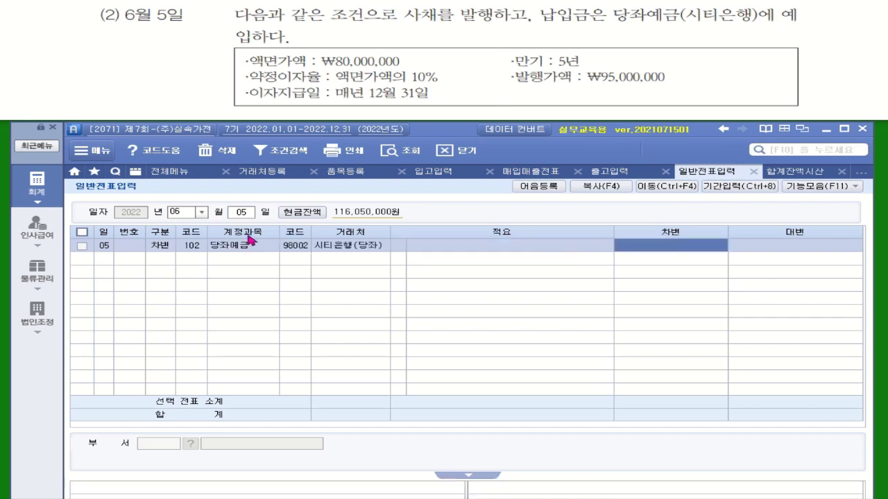
pyautogui.write('95000000')
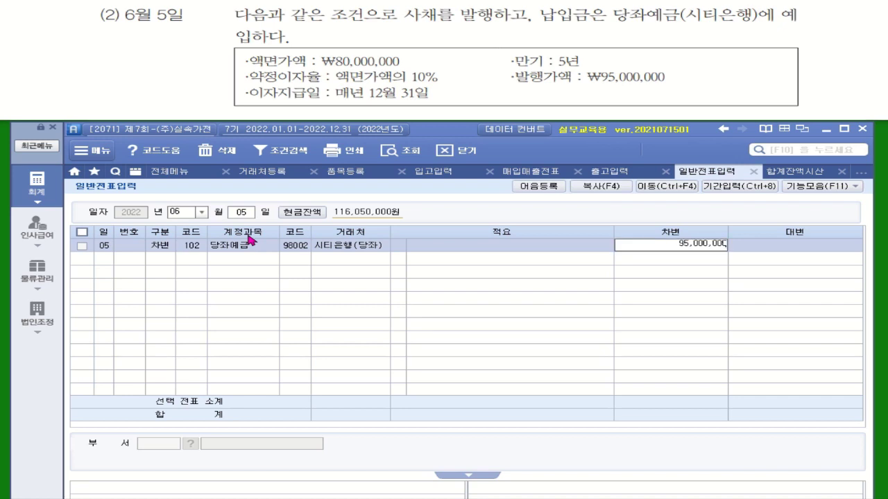
pyautogui.press('Return')
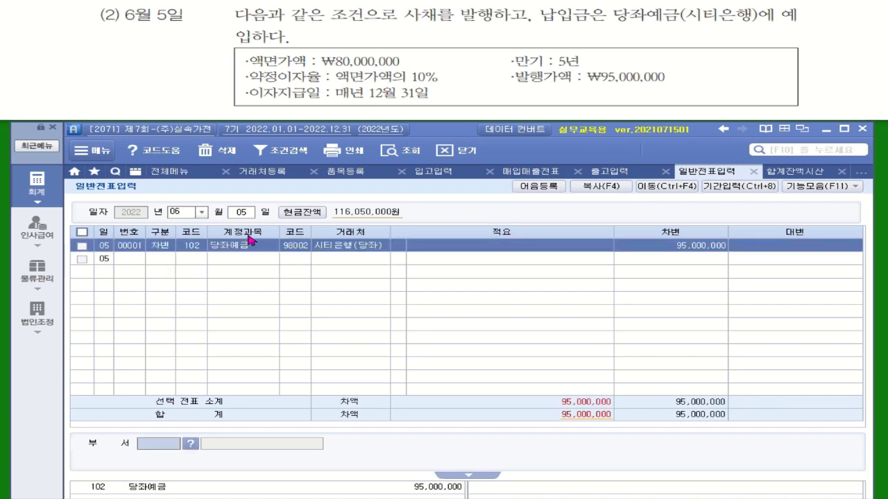
# Add a credit line for account 291 사채 with an amount of 80,000,000 and no 거래처
pyautogui.write('4')
pyautogui.write('ㅅ')
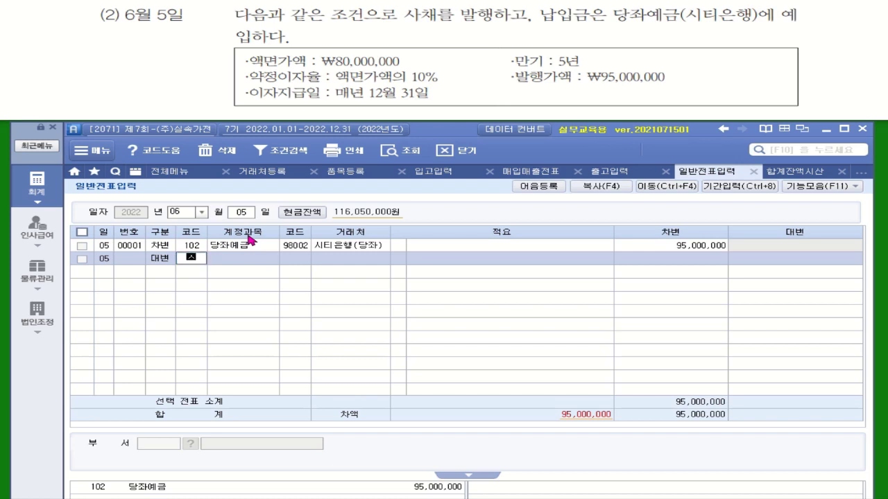
pyautogui.write('ㅏ채')
pyautogui.press('Return')
pyautogui.press('Return')
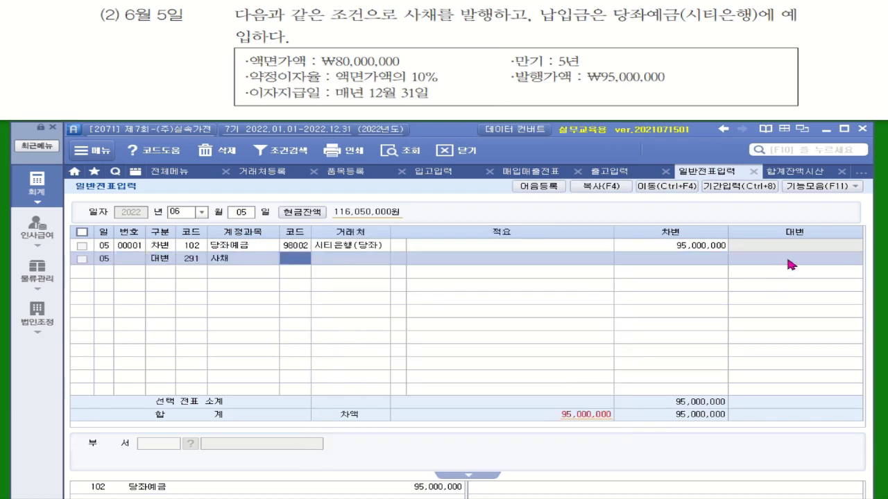
pyautogui.click(791, 261)
pyautogui.write('80,000')
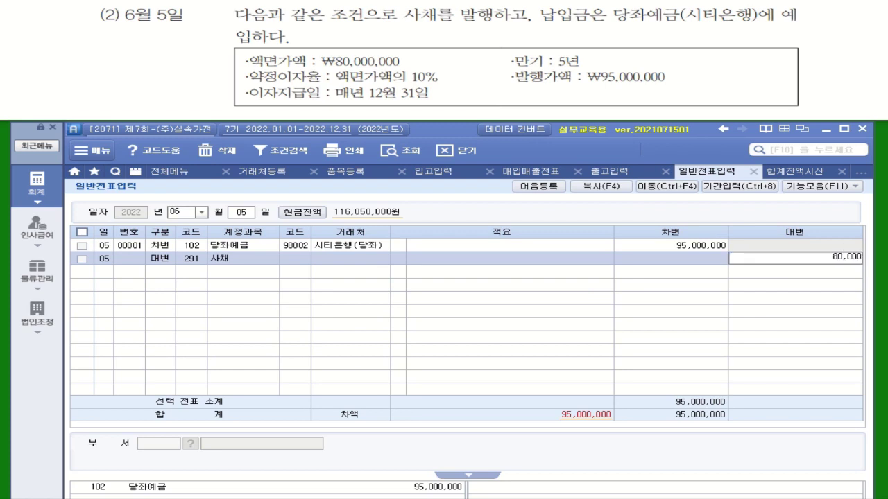
pyautogui.write(',000')
pyautogui.press('Return')
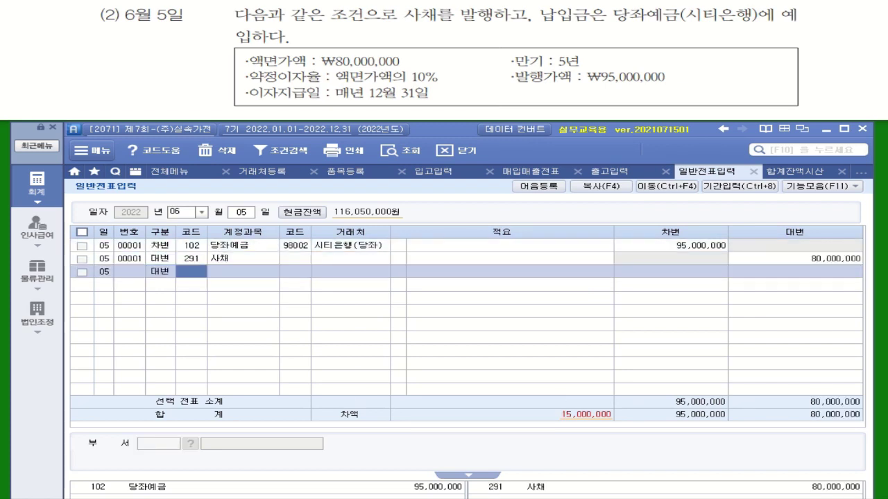
# Add a credit line for account 313 사채할증발행차금 with an amount of 15,000,000 and no 거래처
pyautogui.write('사채할')
pyautogui.press('BackSpace')
pyautogui.press('Return')
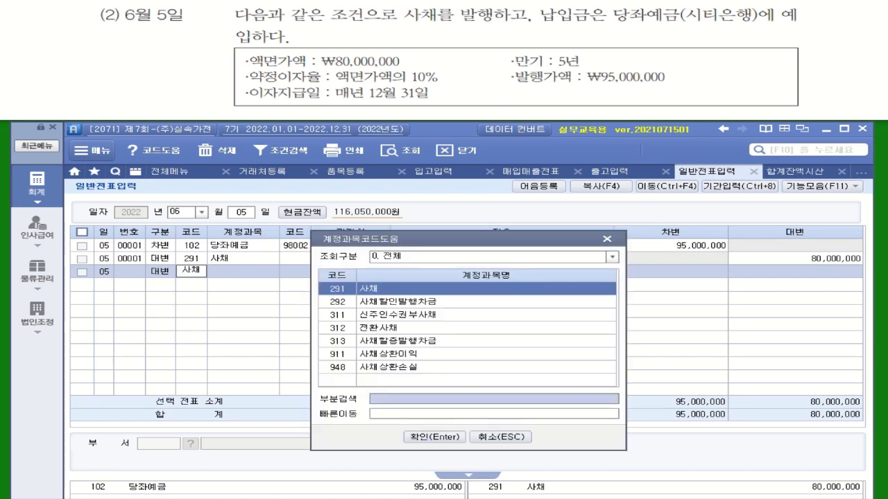
pyautogui.doubleClick(429, 341)
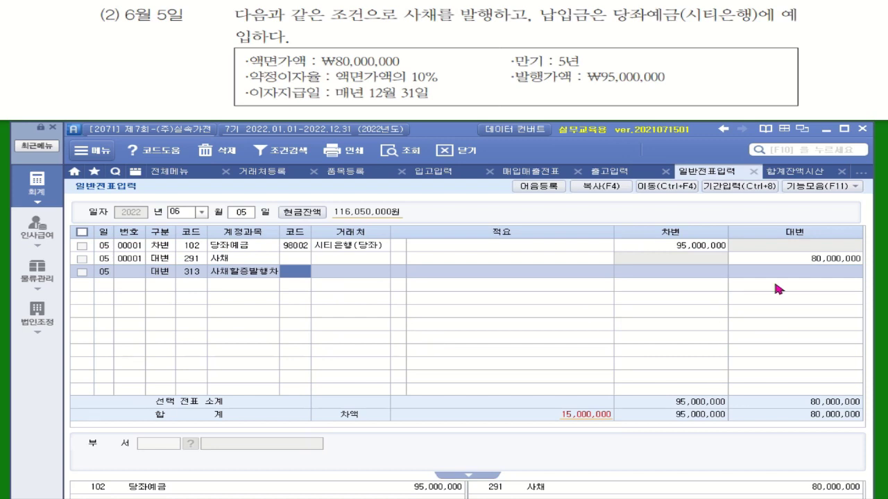
pyautogui.click(806, 272)
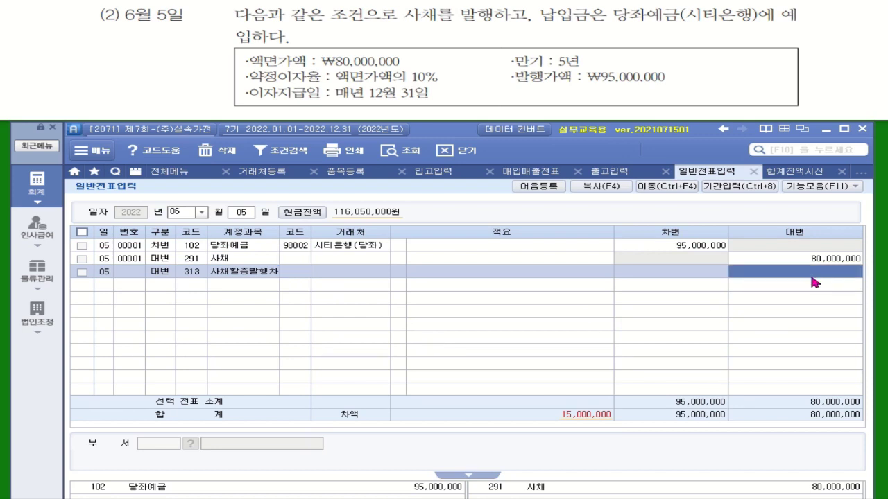
pyautogui.write('15000000')
pyautogui.press('Return')
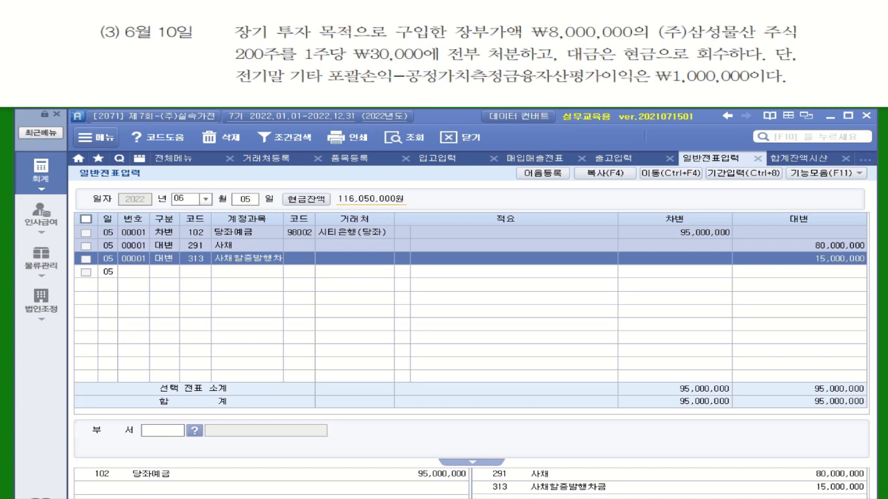
pyautogui.moveTo(240, 88); pyautogui.dragTo(788, 84)
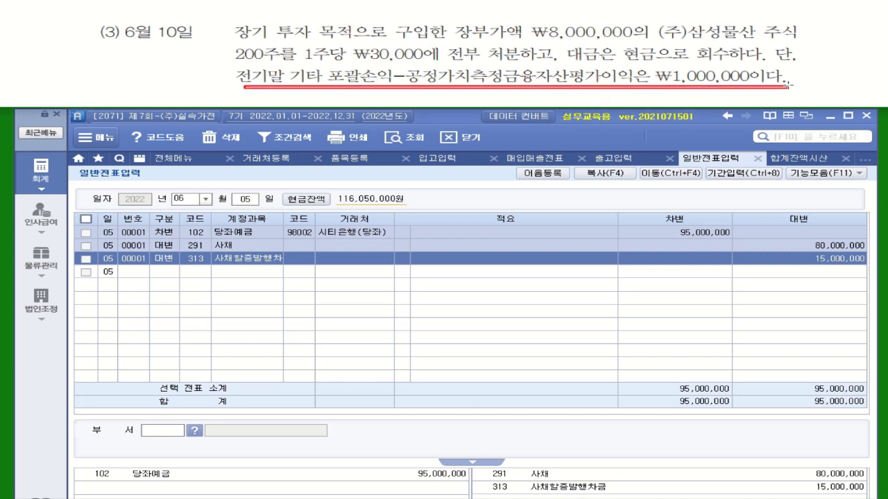
pyautogui.moveTo(448, 61); pyautogui.dragTo(558, 61)
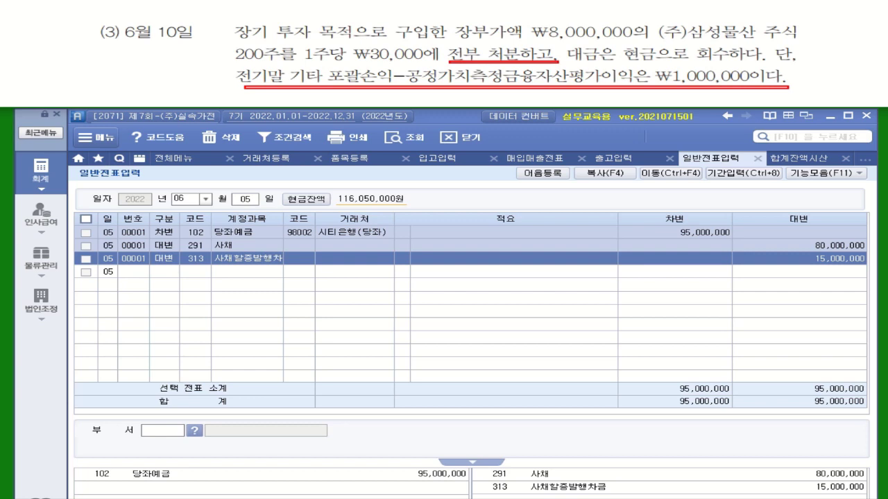
# Change the voucher date to June 10 and start a debit line for account 101 현금 without 거래처 or 적요
pyautogui.click(255, 202)
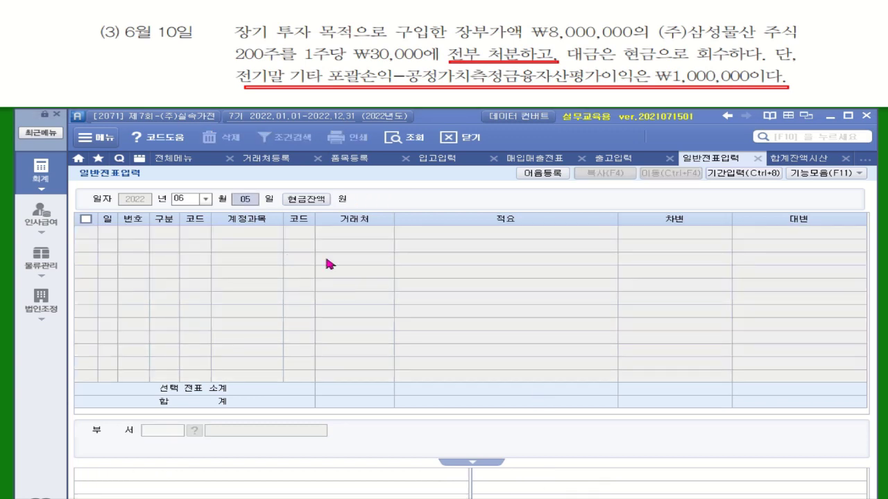
pyautogui.write('10')
pyautogui.press('Return')
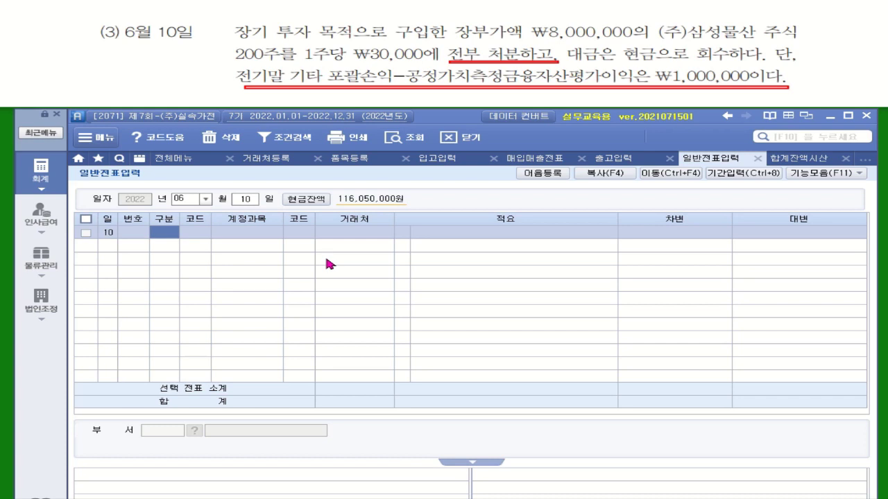
pyautogui.write('3')
pyautogui.press('Return')
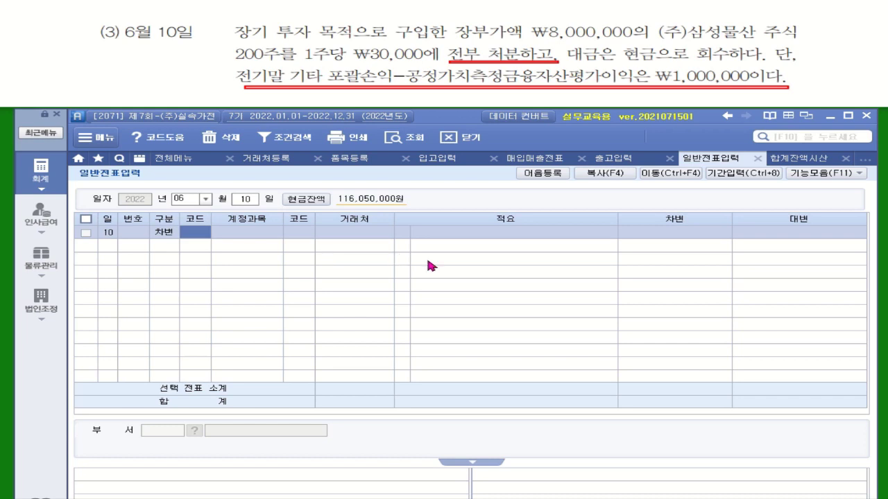
pyautogui.write('101')
pyautogui.press('Return')
pyautogui.press('Return')
pyautogui.press('Return')
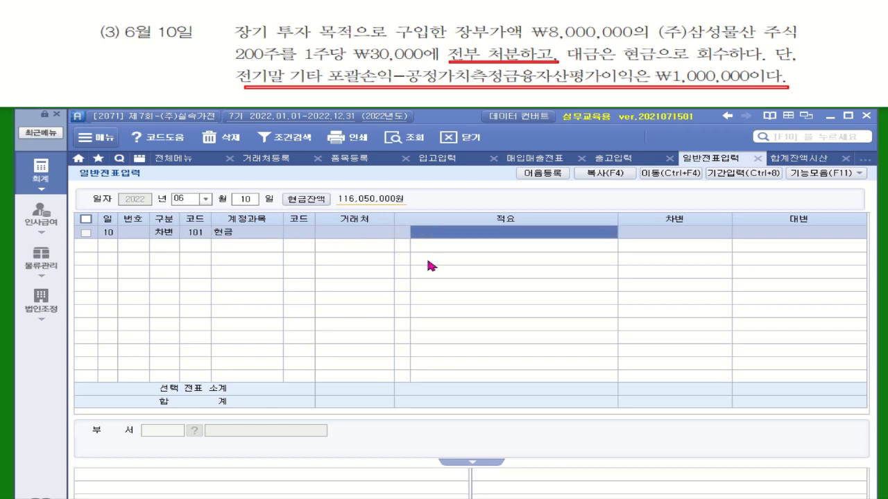
pyautogui.press('Return')
# Multiply 200 by 30,000 in the built-in calculator and apply the result as the 현금 line's debit amount
pyautogui.rightClick(655, 233)
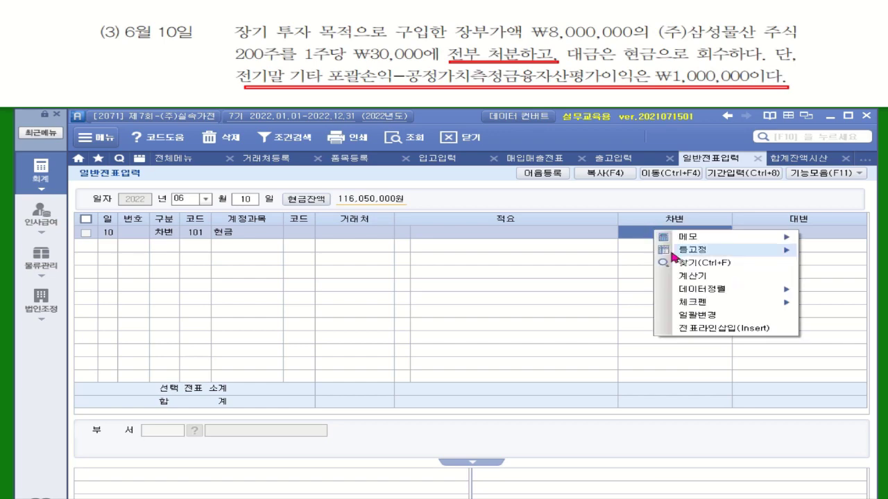
pyautogui.click(687, 275)
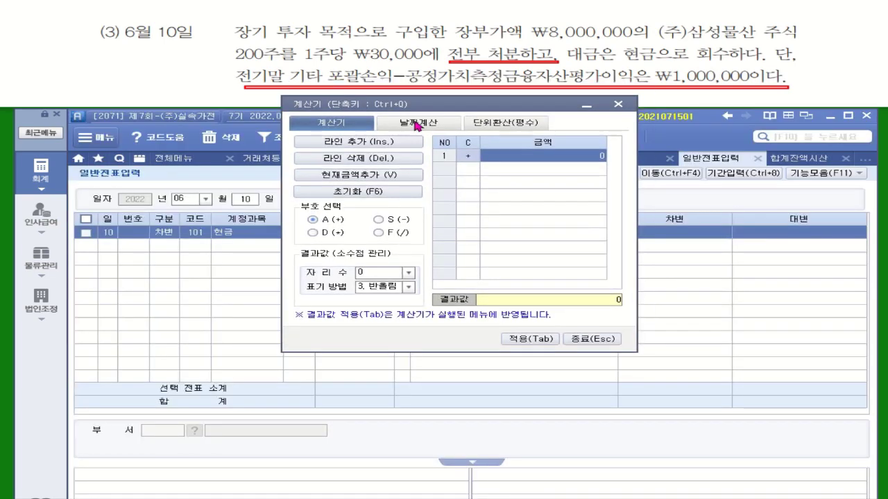
pyautogui.moveTo(441, 105); pyautogui.dragTo(269, 264)
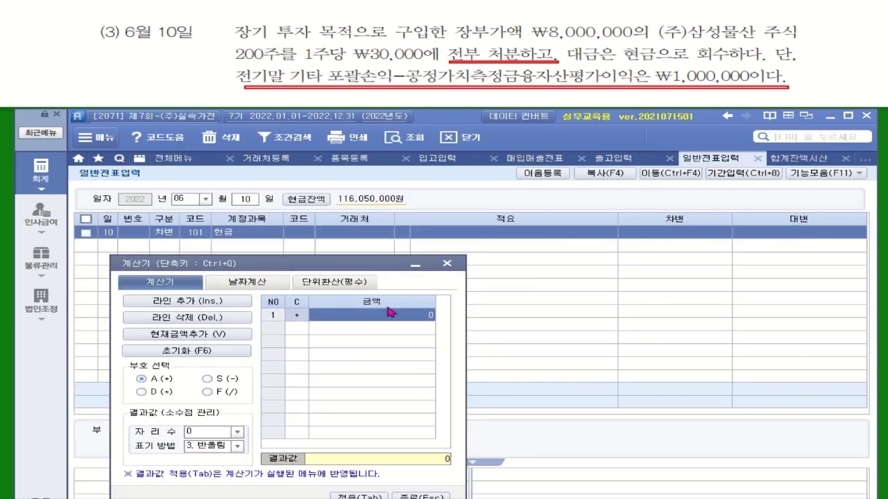
pyautogui.write('200')
pyautogui.press('Return')
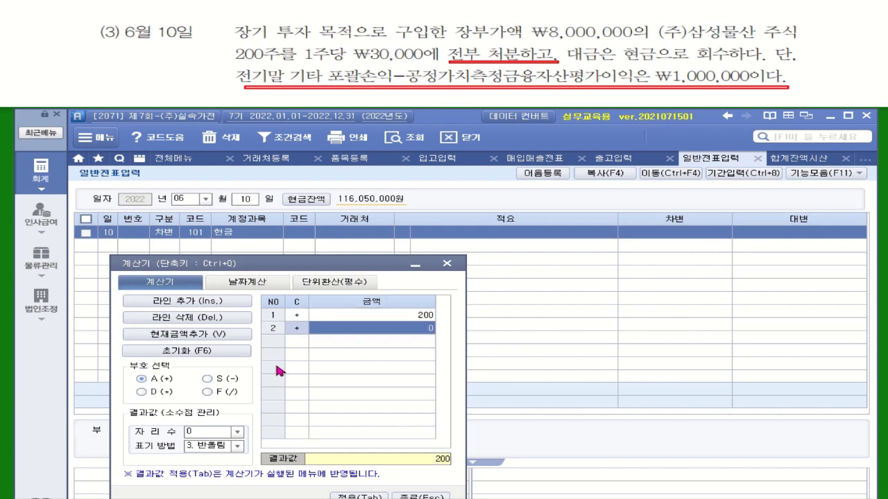
pyautogui.click(149, 393)
pyautogui.write('30000')
pyautogui.press('Return')
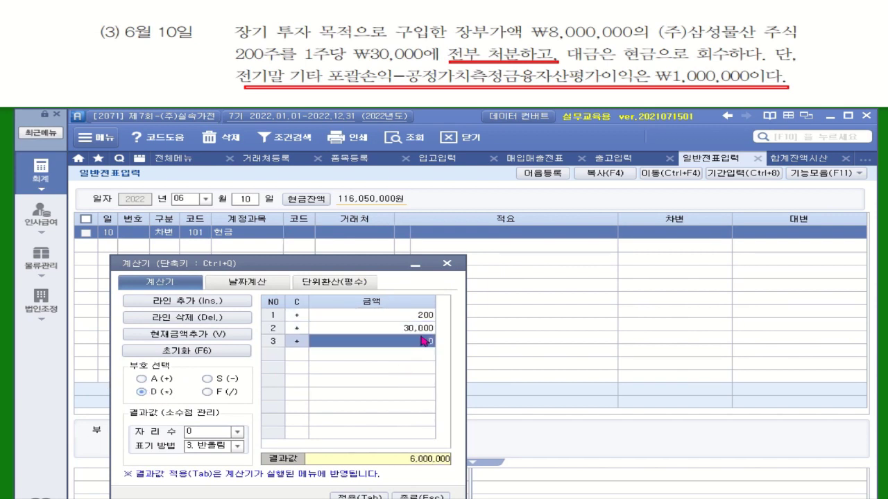
pyautogui.click(356, 496)
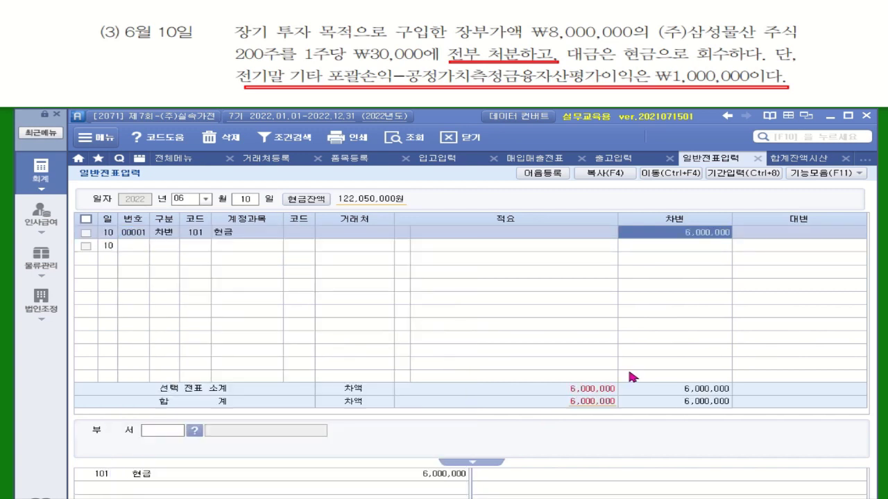
pyautogui.press('Return')
# Add a credit line for account 178 기타포괄손익-공정가치측정금융자산(비유동) with an amount of 8,000,000 and no 거래처
pyautogui.press('4')
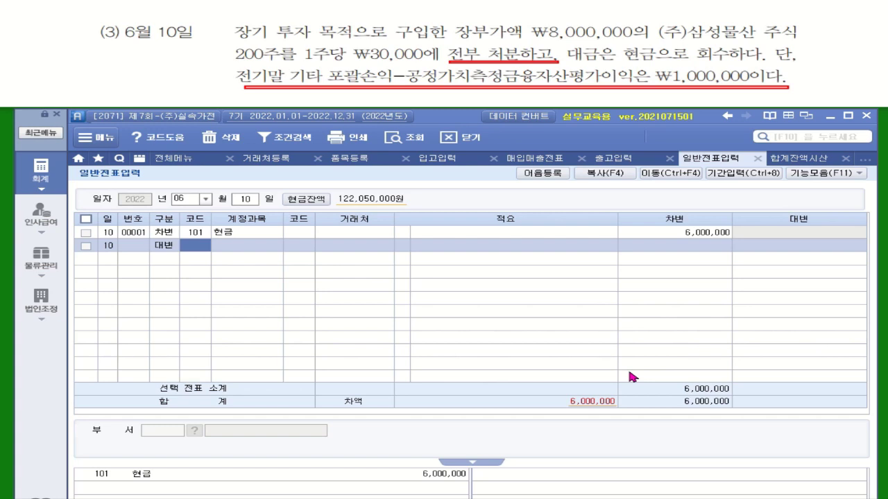
pyautogui.write('기타')
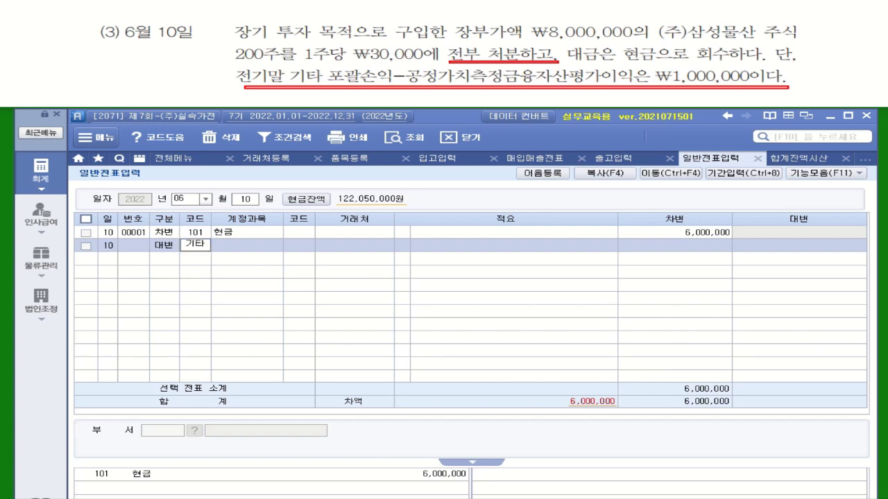
pyautogui.press('Return')
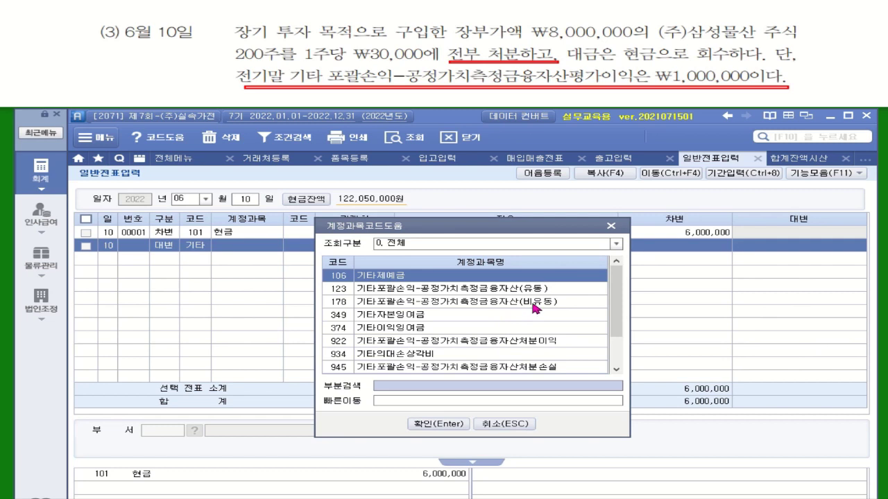
pyautogui.click(536, 308)
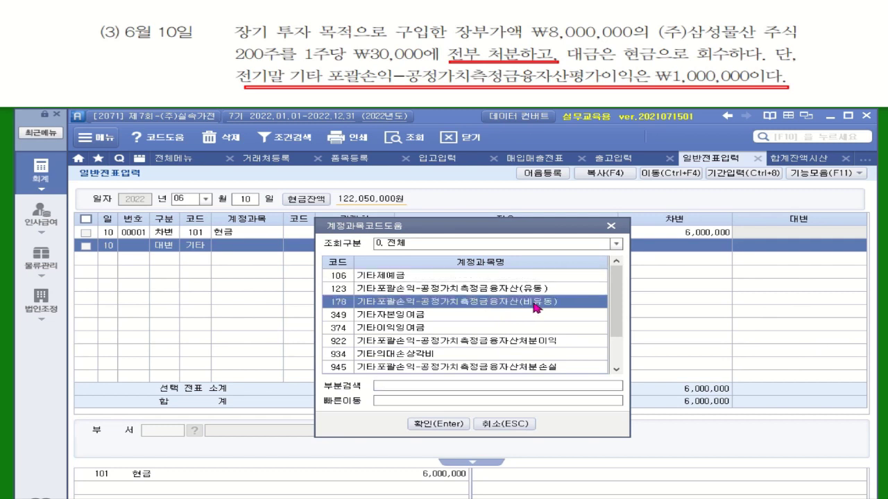
pyautogui.doubleClick(536, 308)
pyautogui.click(803, 249)
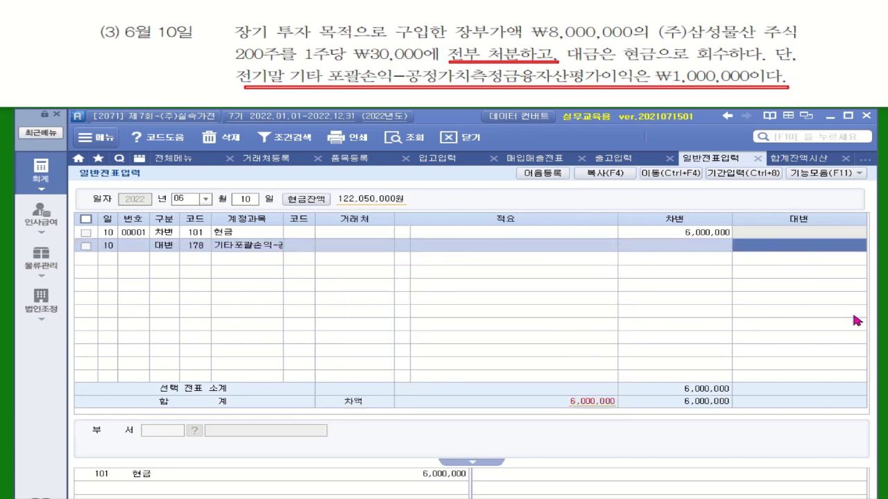
pyautogui.write('8000000')
pyautogui.press('Return')
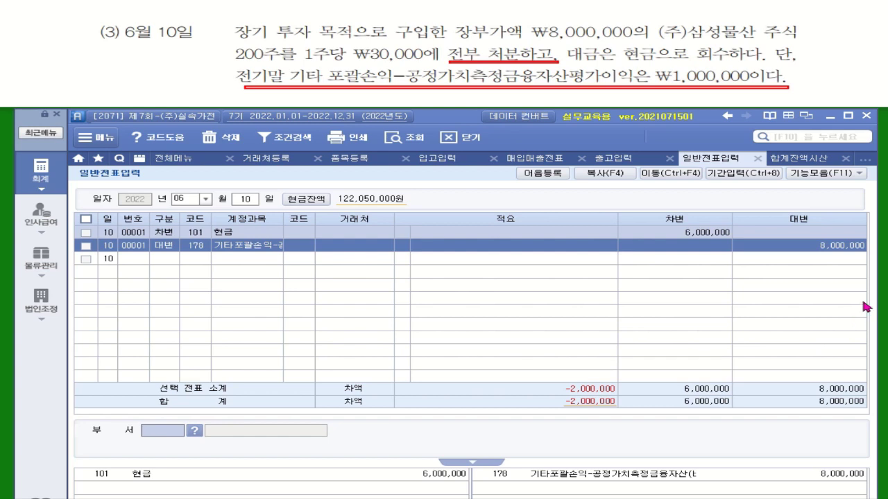
# Add a debit line for account 981 기타포괄손익-공정가치측정금융자산평가이익 with an amount of 1,000,000 and no 거래처
pyautogui.click(168, 260)
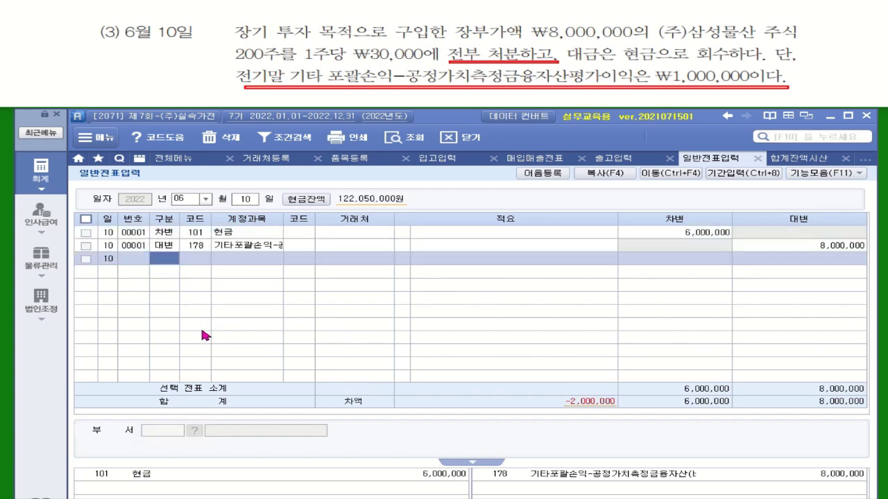
pyautogui.write('3기타')
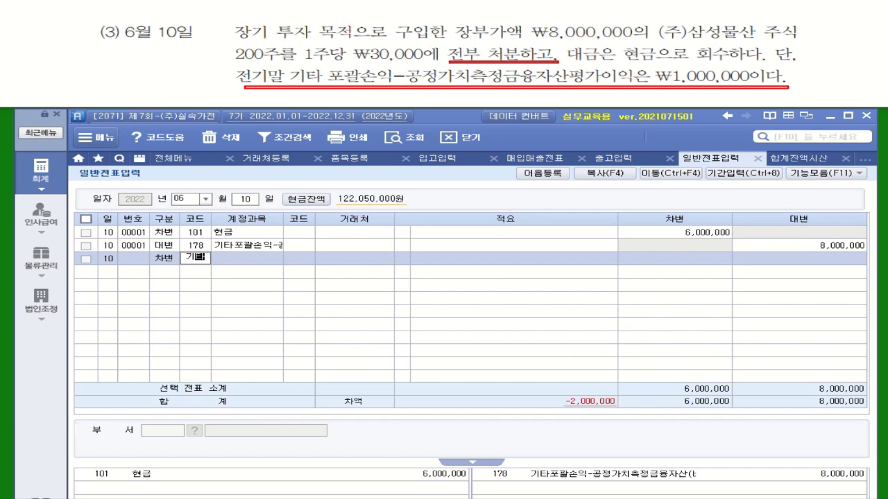
pyautogui.press('Return')
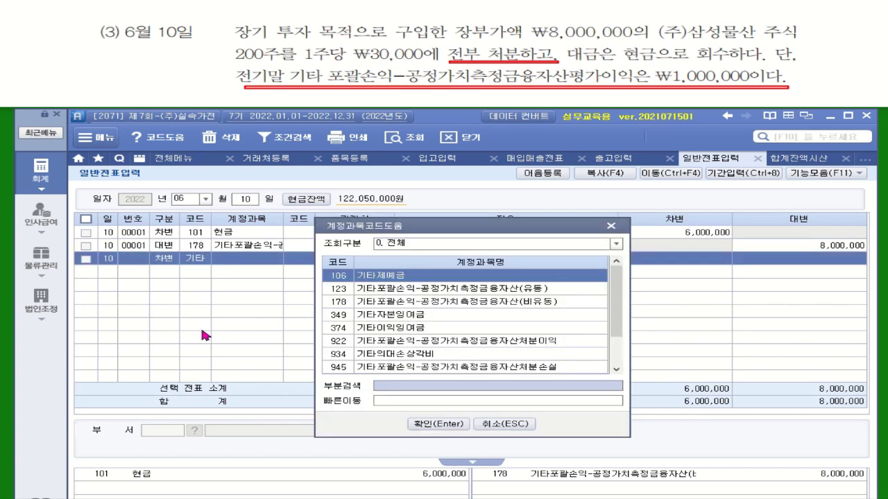
pyautogui.moveTo(620, 293); pyautogui.dragTo(619, 338)
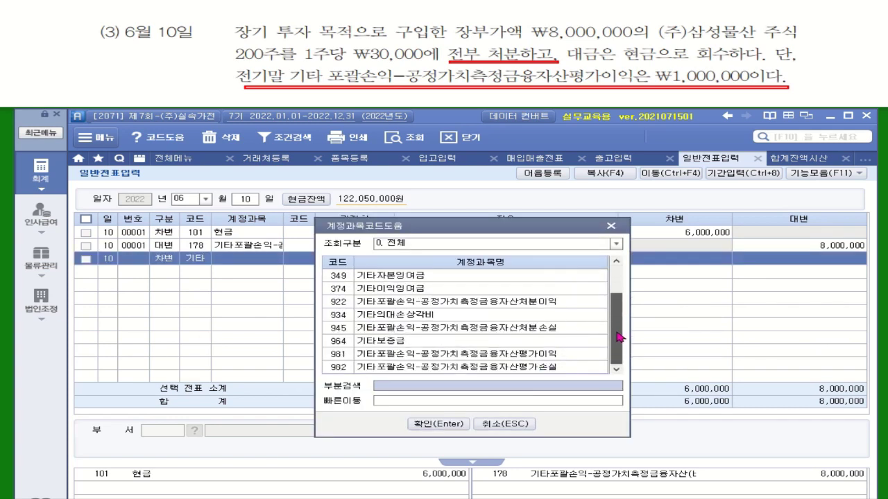
pyautogui.click(543, 355)
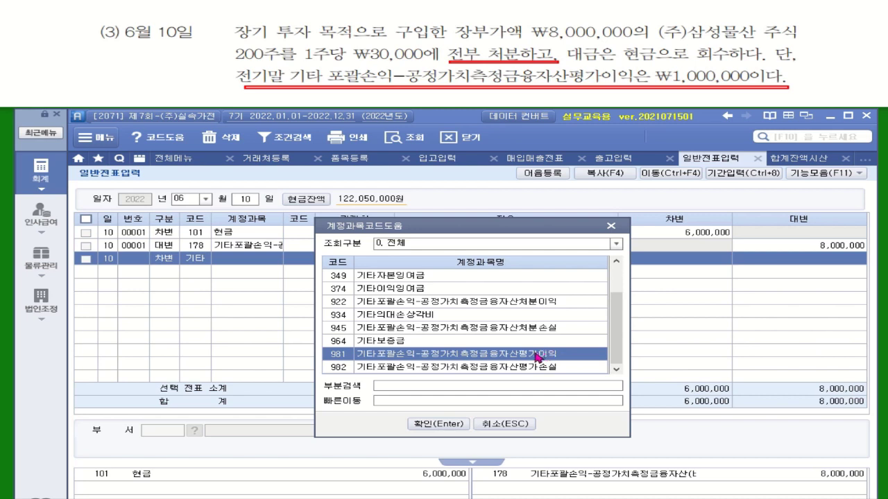
pyautogui.doubleClick(544, 355)
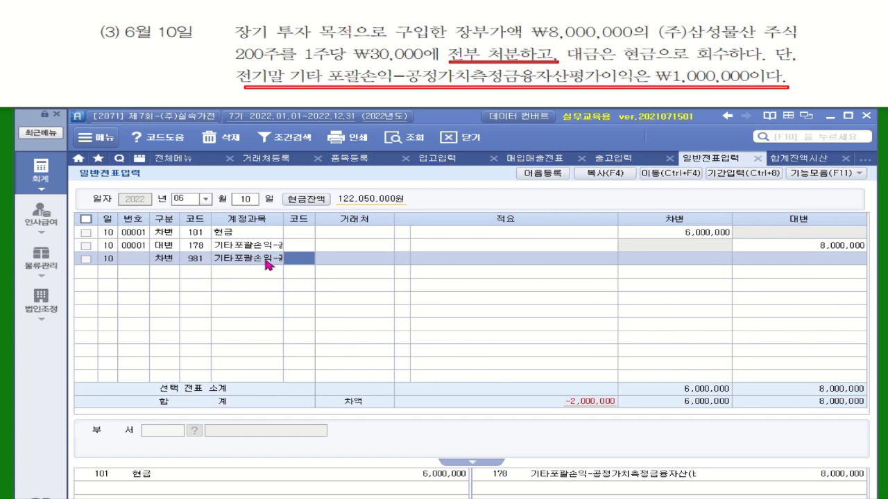
pyautogui.click(684, 258)
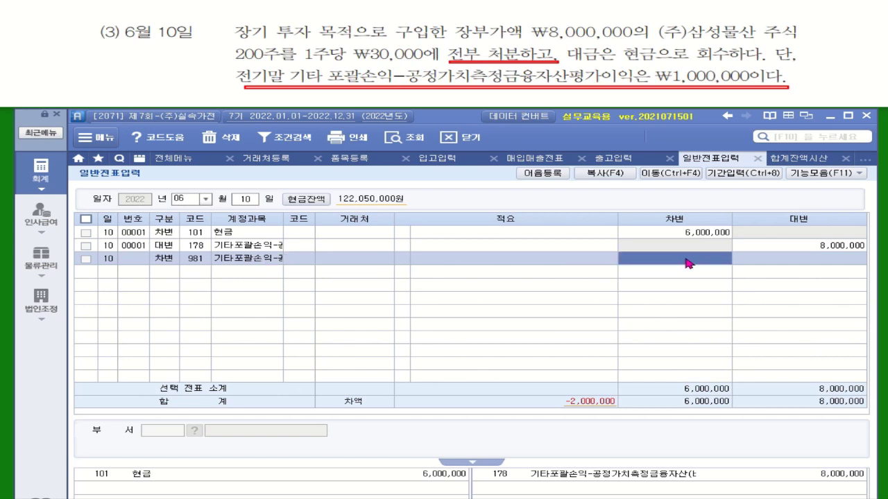
pyautogui.write('1000000')
pyautogui.press('Return')
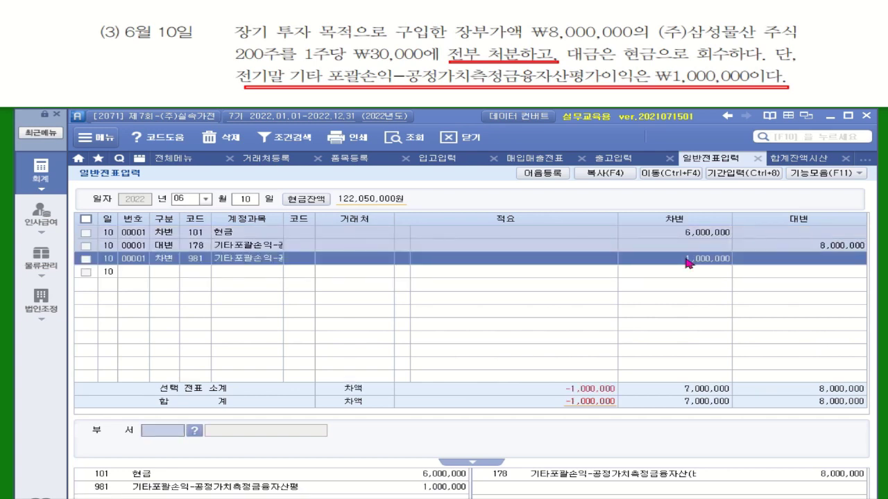
# Add a debit line for account 945 기타포괄손익-공정가치측정금융자산처분손실 with an amount of 1,000,000 and no 거래처
pyautogui.click(166, 272)
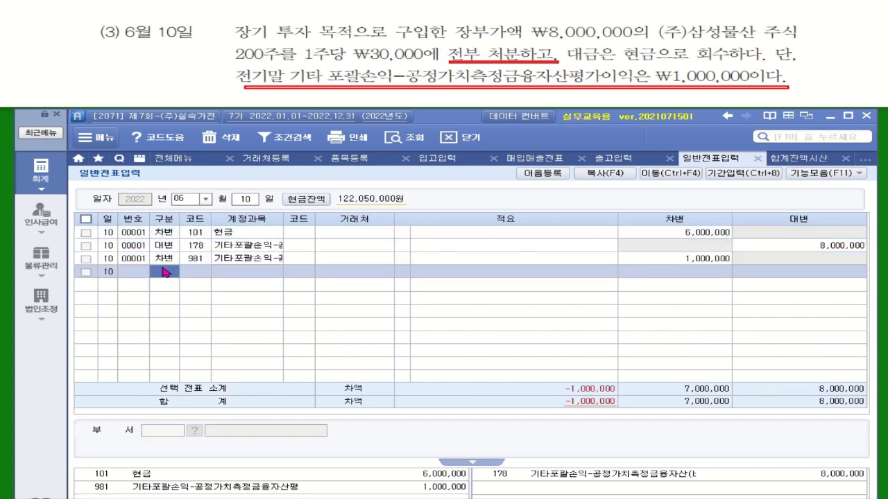
pyautogui.write('3기타')
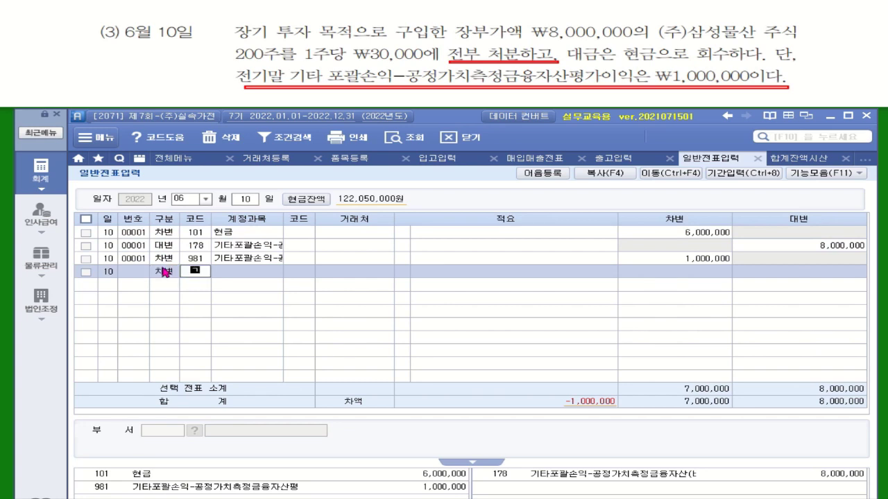
pyautogui.press('Return')
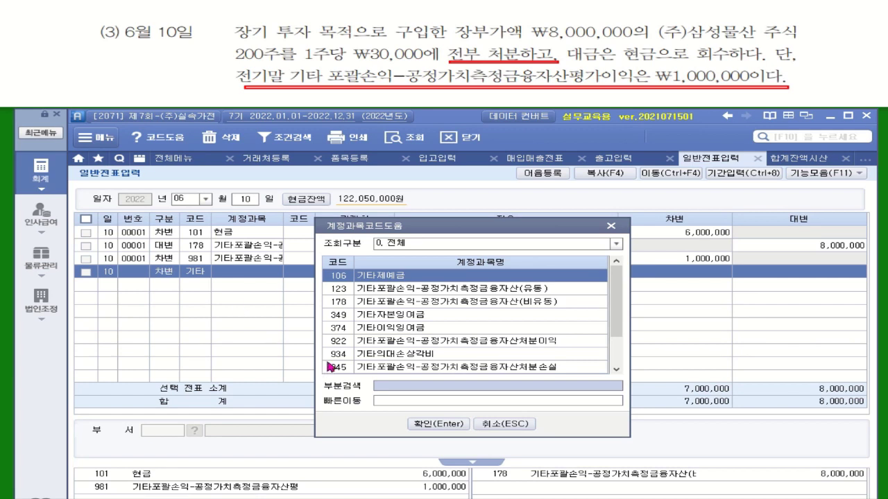
pyautogui.doubleClick(534, 368)
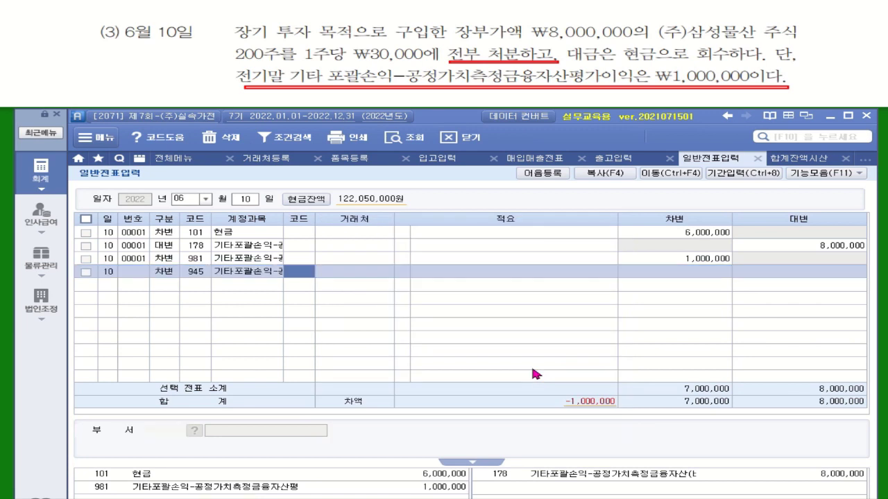
pyautogui.click(717, 273)
pyautogui.write('1000000')
pyautogui.press('Return')
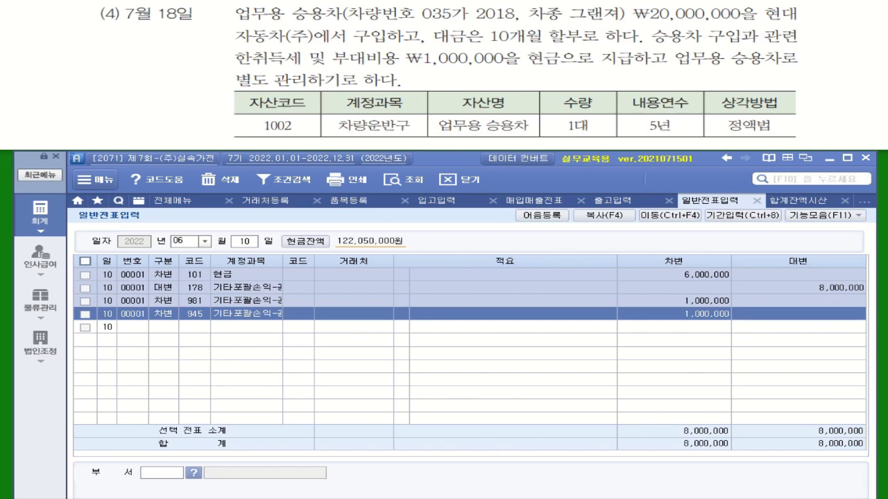
pyautogui.moveTo(426, 46); pyautogui.dragTo(645, 49)
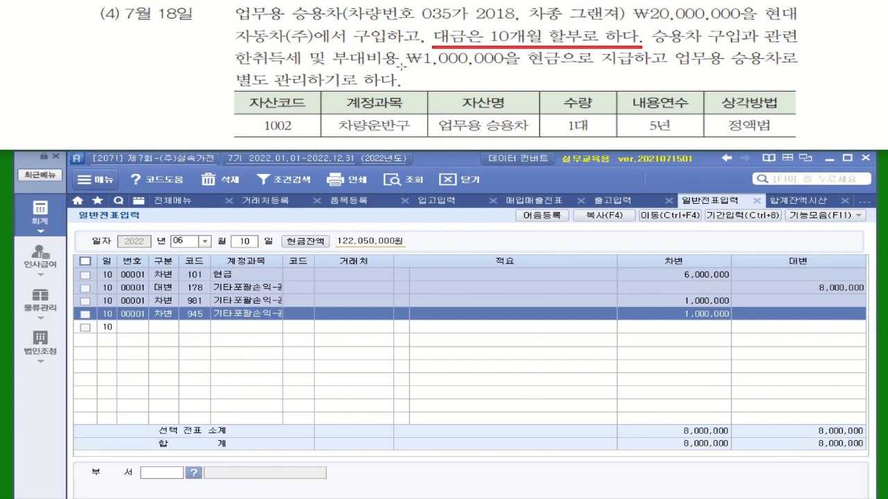
pyautogui.moveTo(400, 67); pyautogui.dragTo(669, 69)
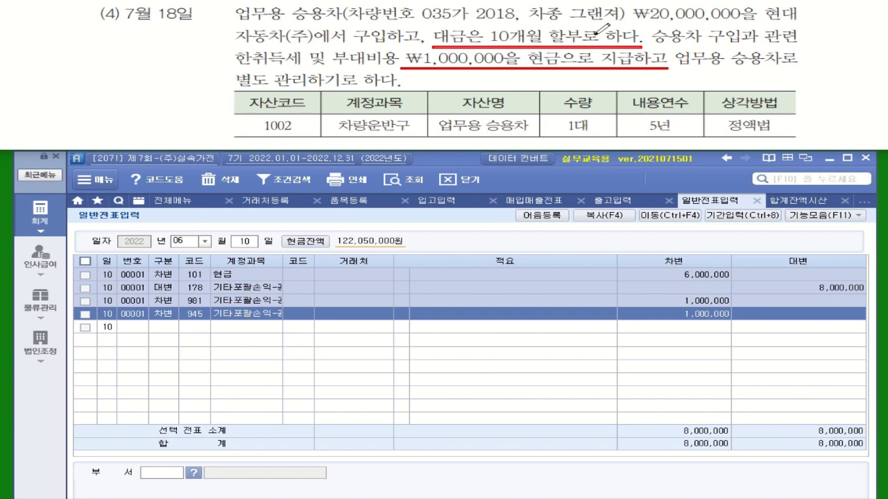
pyautogui.moveTo(599, 66)
pyautogui.mouseDown()
pyautogui.moveTo(602, 82)
pyautogui.moveTo(701, 43)
pyautogui.moveTo(691, 7)
pyautogui.mouseUp()
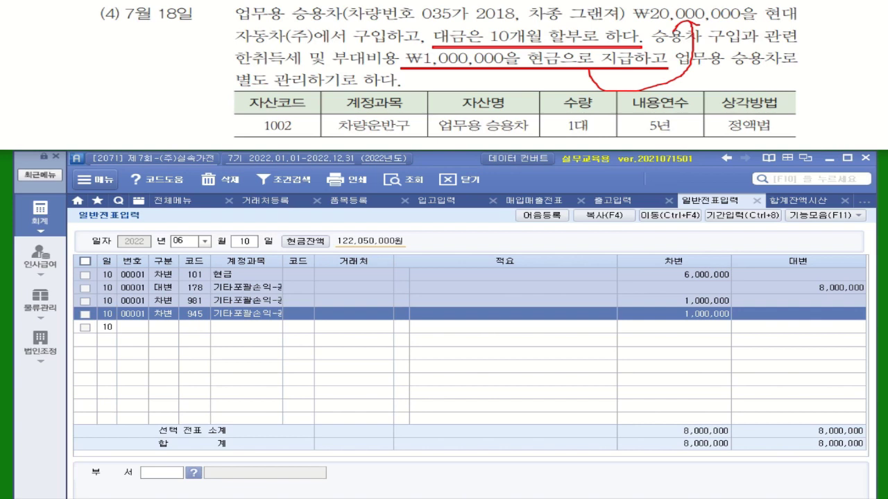
# Change the general voucher date to July 18
pyautogui.click(205, 242)
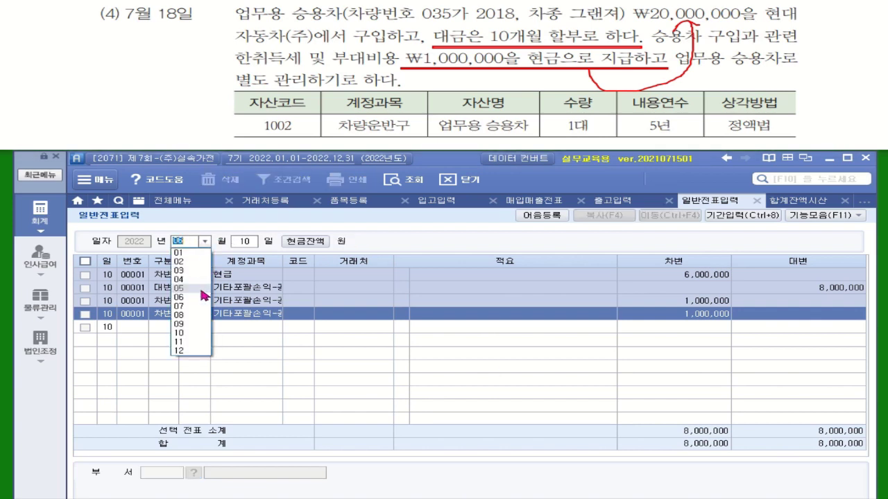
pyautogui.click(190, 314)
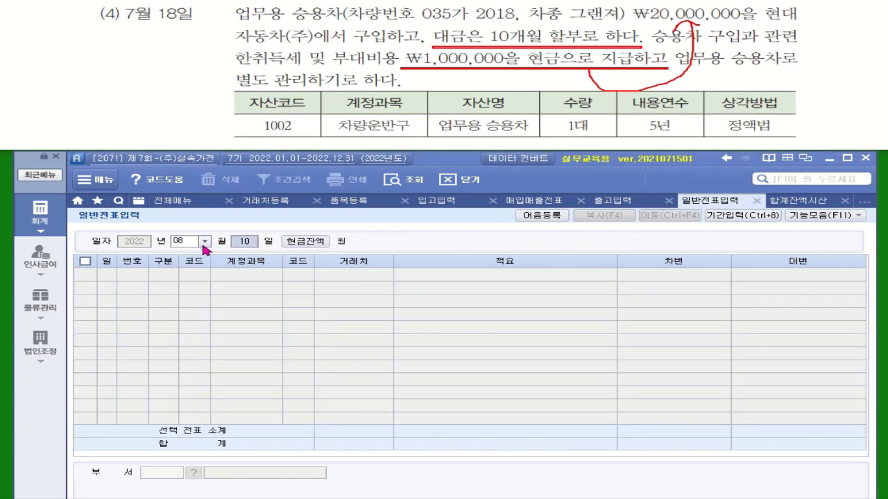
pyautogui.click(204, 242)
pyautogui.click(193, 306)
pyautogui.write('15')
pyautogui.press('Return')
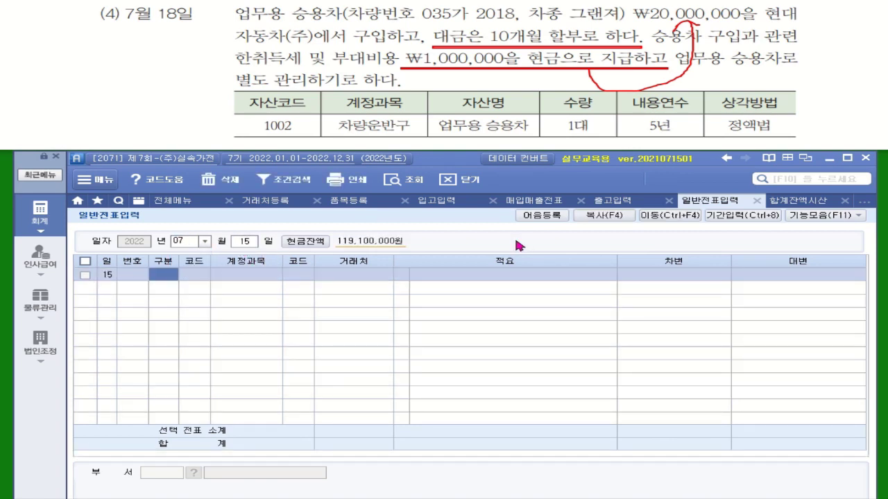
pyautogui.click(251, 244)
pyautogui.write('18')
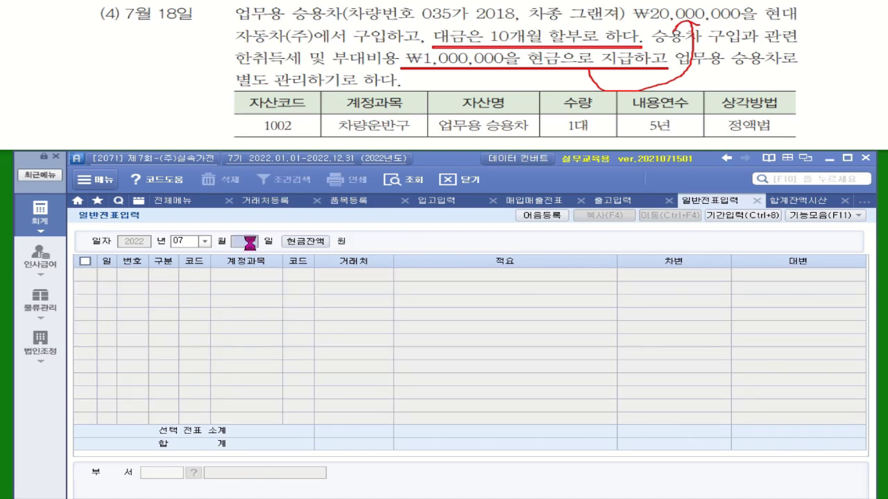
pyautogui.press('Return')
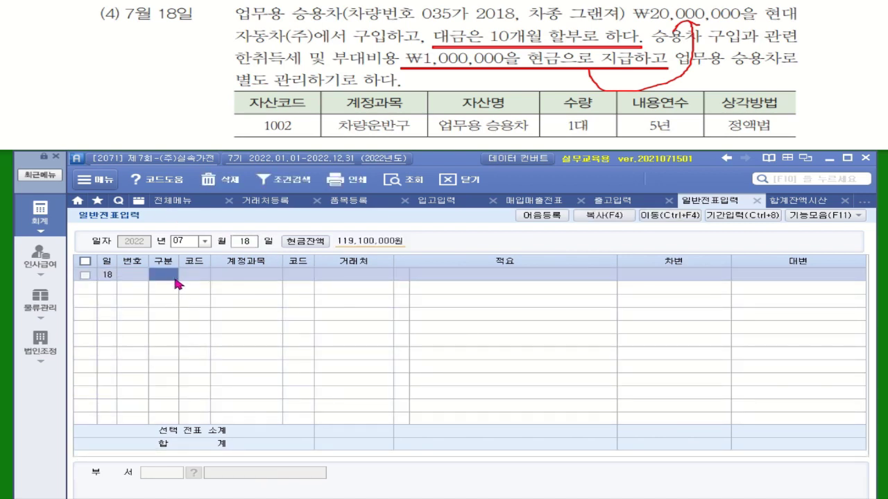
# Add a debit line for account 208 차량운반구 with an amount of 21,000,000 and no 거래처
pyautogui.write('3')
pyautogui.press('Return')
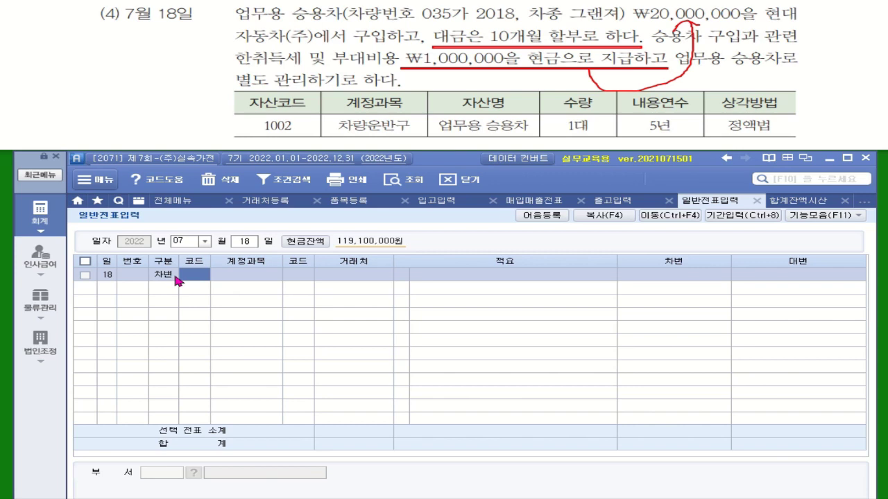
pyautogui.write('차량')
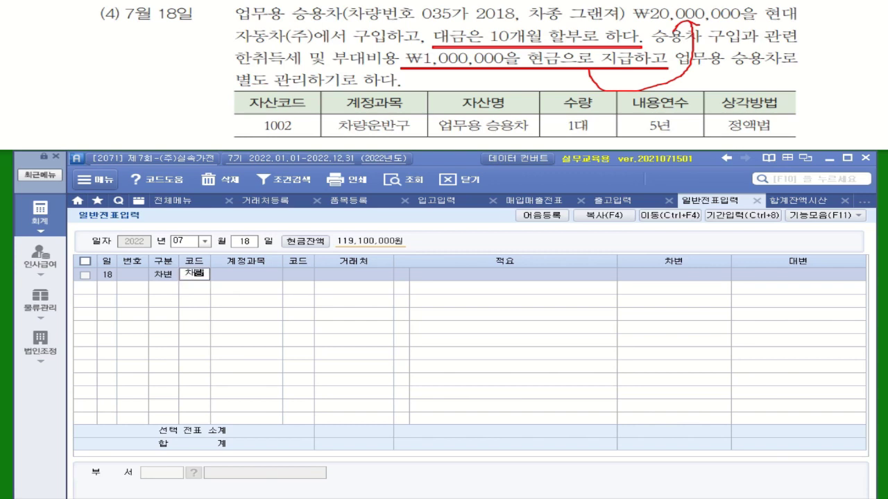
pyautogui.press('Return')
pyautogui.press('Return')
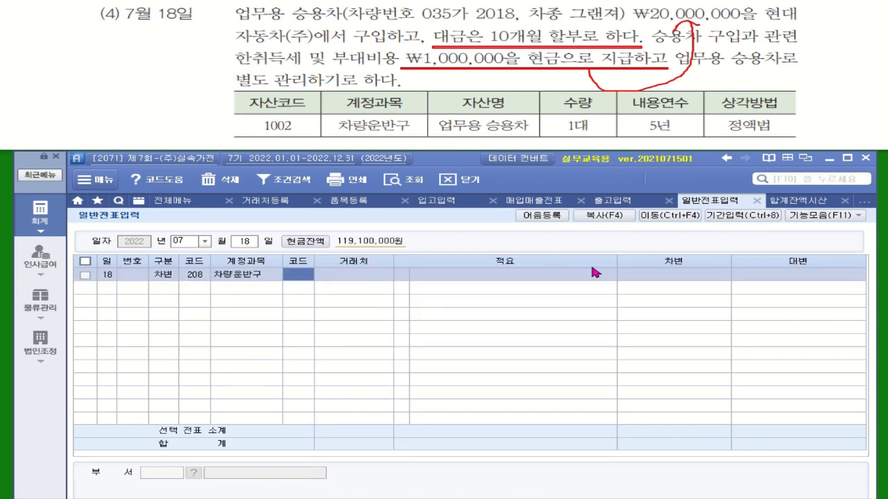
pyautogui.click(690, 281)
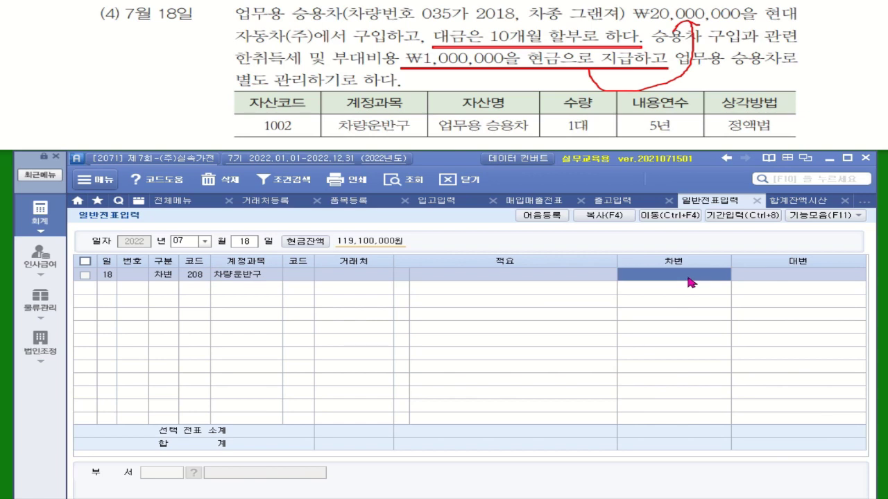
pyautogui.write('21000000')
pyautogui.press('Return')
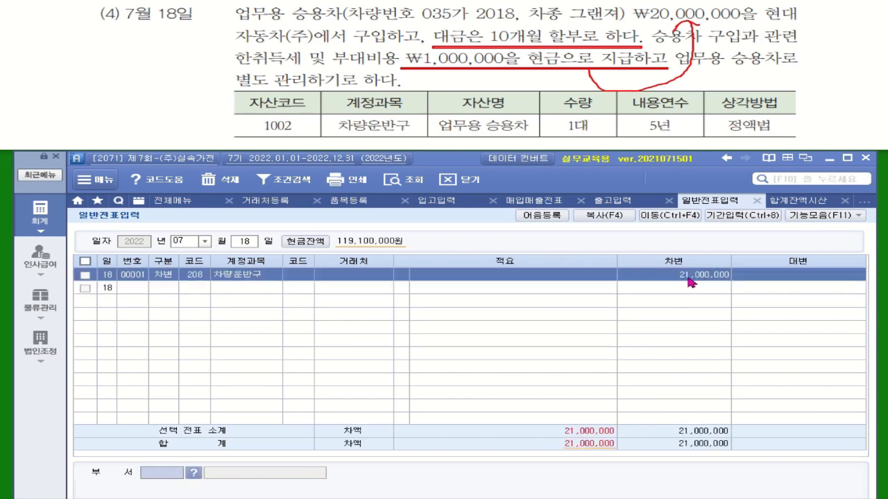
# Add a credit line for account 253 미지급금 with 거래처 현대자동차(주) and an amount of 20,000,000
pyautogui.click(169, 285)
pyautogui.write('4')
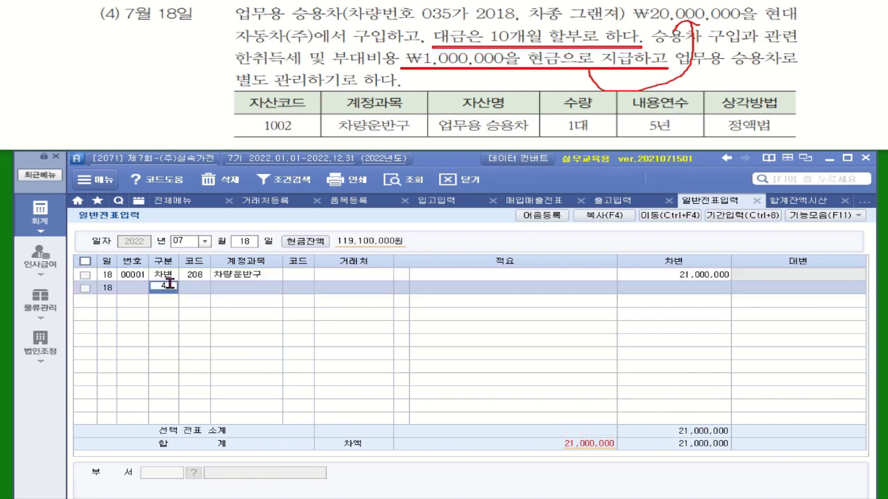
pyautogui.press('Return')
pyautogui.write('미')
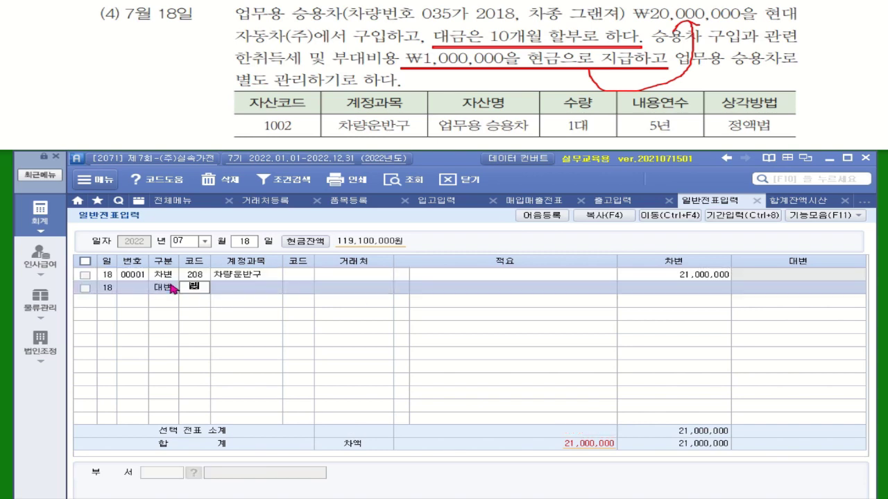
pyautogui.write('지')
pyautogui.press('Return')
pyautogui.press('Return')
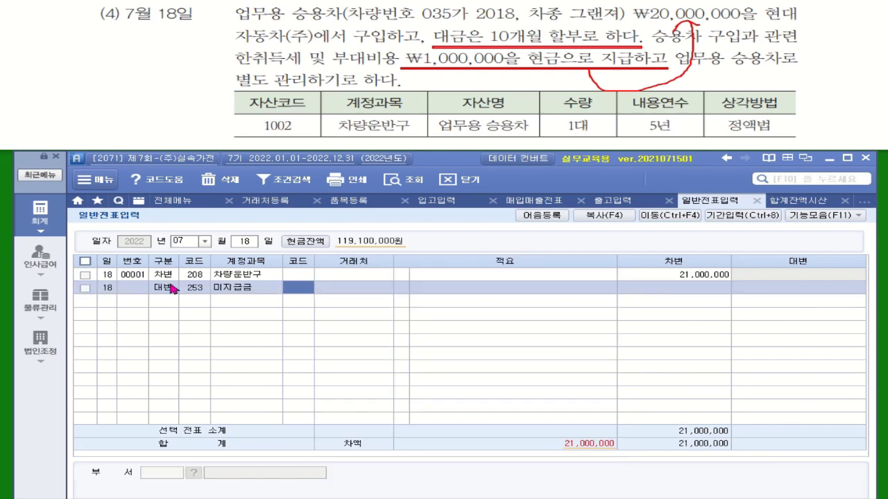
pyautogui.write('현대')
pyautogui.press('Return')
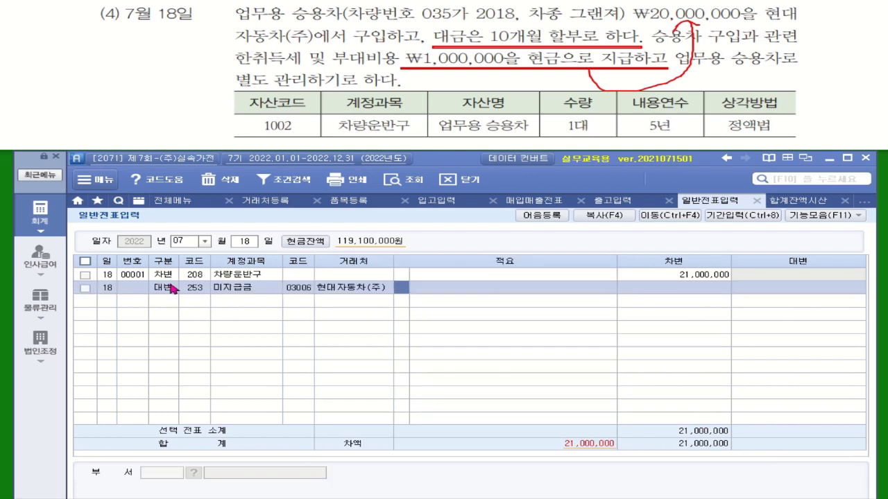
pyautogui.press('Return')
pyautogui.press('Return')
pyautogui.write('20000000')
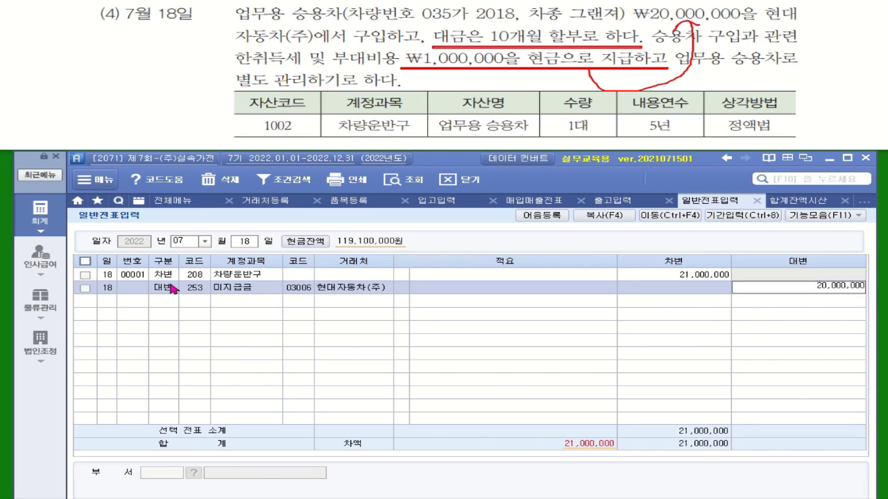
pyautogui.press('Return')
# Add a credit line for account 101 현금 with an amount of 1,000,000 and no 거래처
pyautogui.press('4')
pyautogui.press('Return')
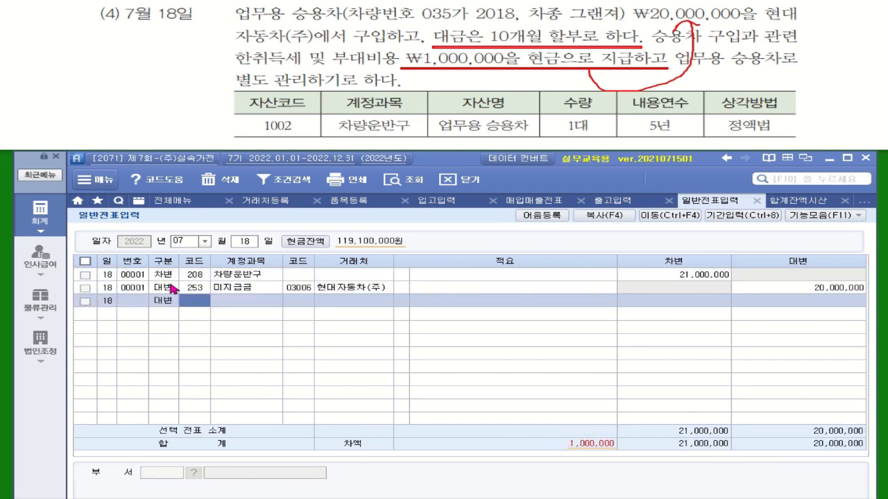
pyautogui.write('101')
pyautogui.press('Return')
pyautogui.press('Return')
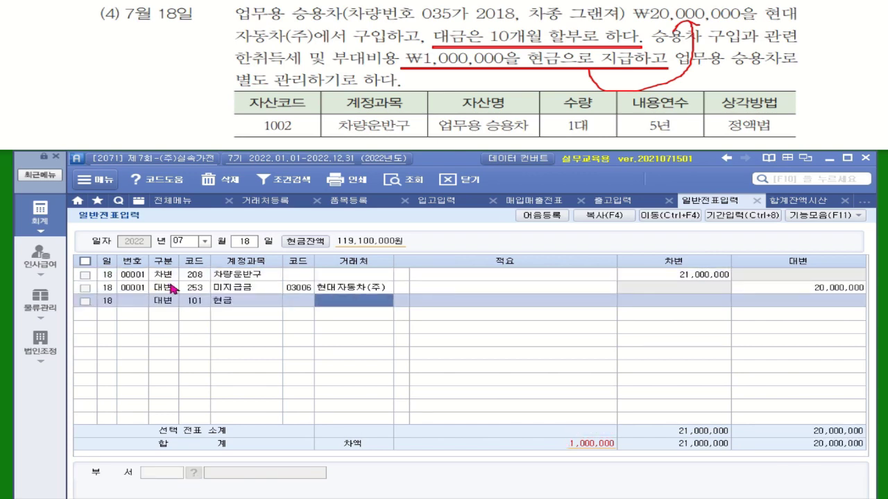
pyautogui.press('Left')
pyautogui.press('BackSpace')
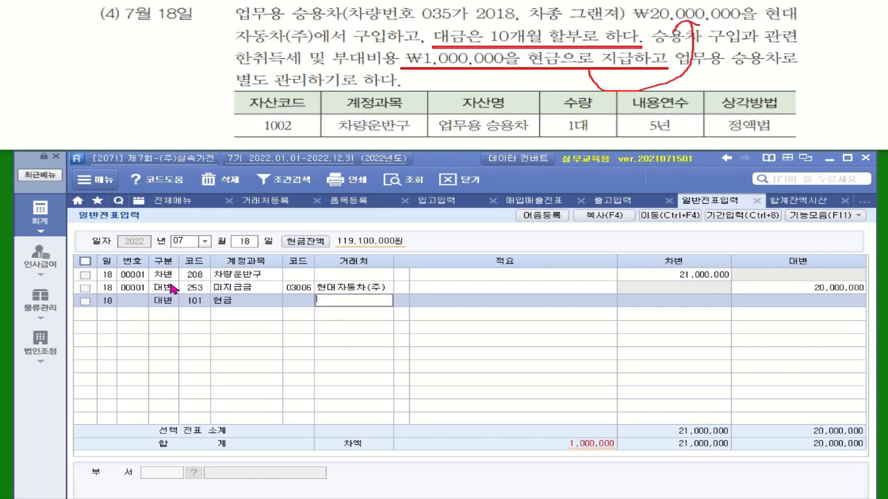
pyautogui.click(782, 300)
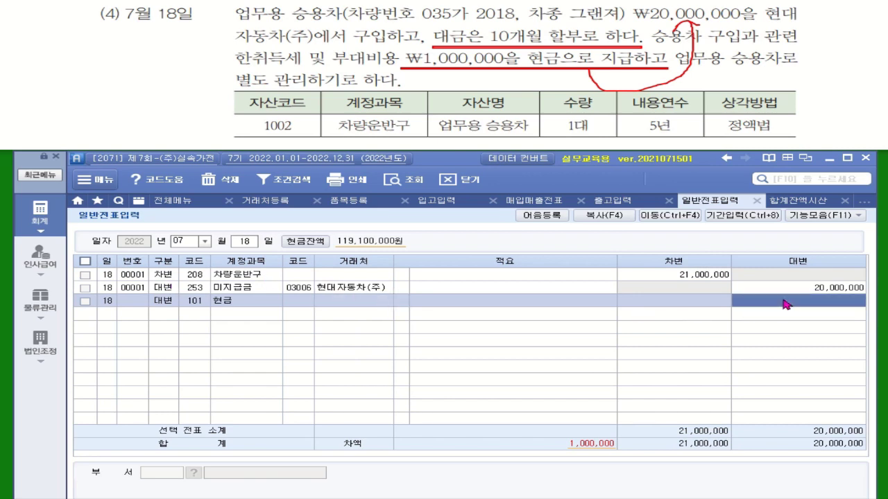
pyautogui.write('1,000,000')
pyautogui.press('Return')
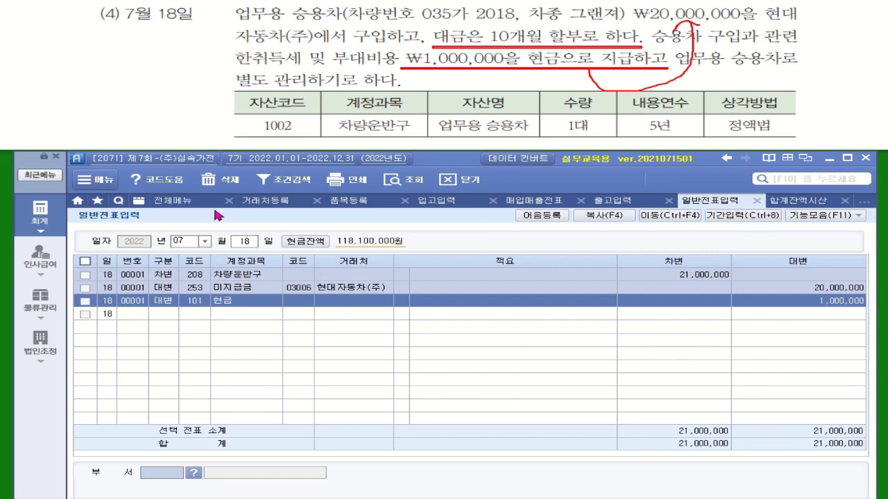
# Open 고정자산등록 and set 고정자산계정과목 to 208 차량운반구
pyautogui.click(182, 202)
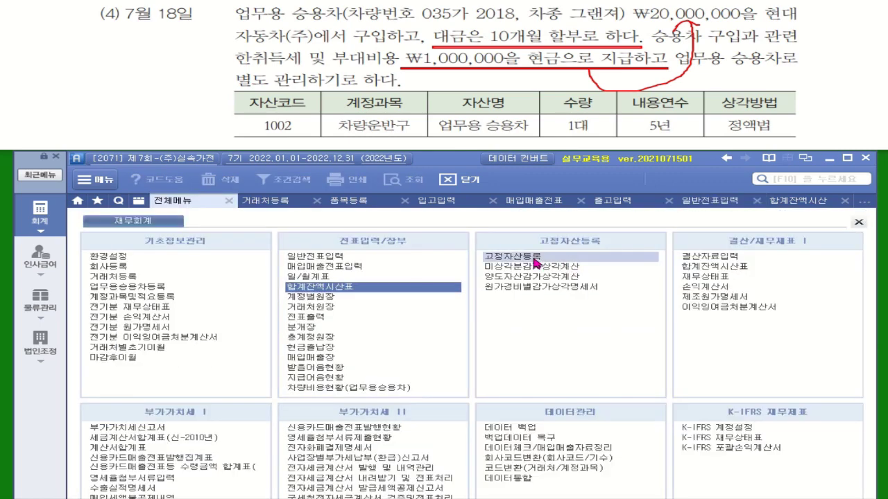
pyautogui.click(558, 258)
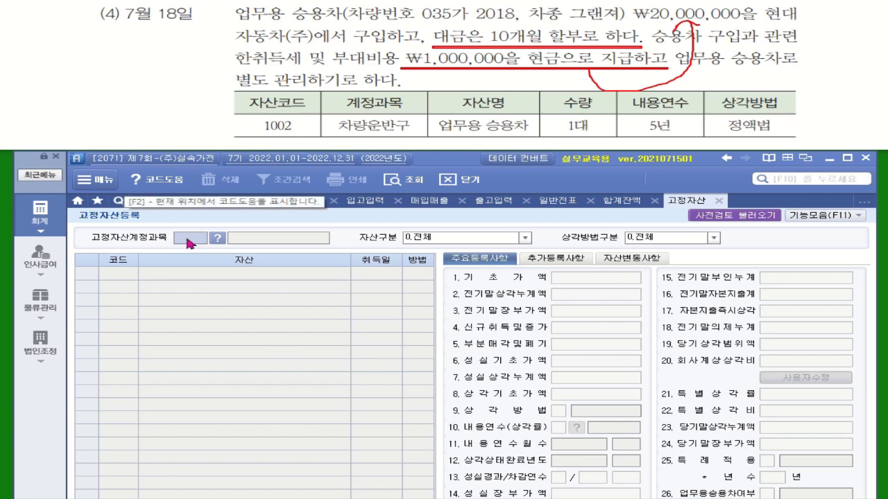
pyautogui.click(217, 238)
pyautogui.doubleClick(397, 348)
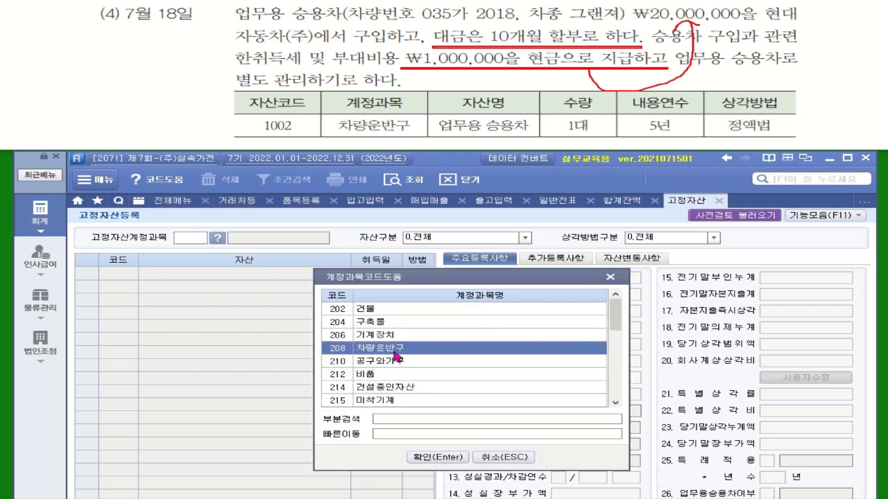
pyautogui.press('Return')
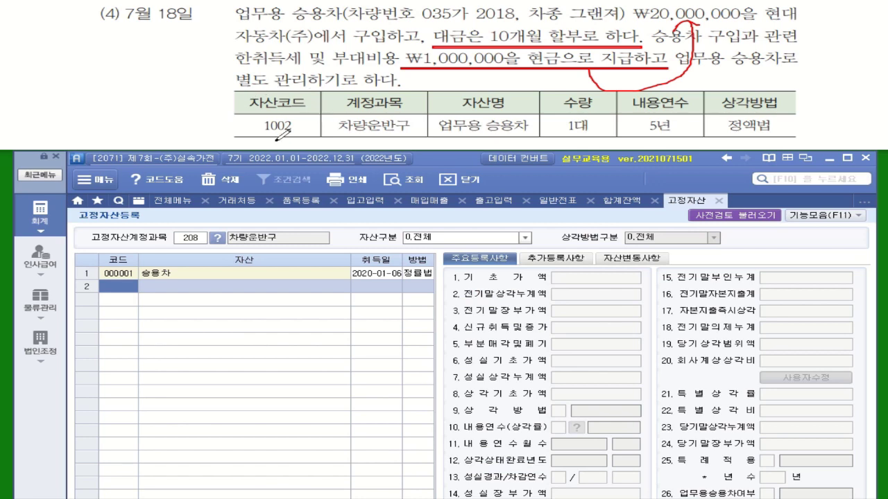
# Add a fixed asset with code 1002, name 업무용승용차 and acquisition date 2022-07-18
pyautogui.write('1002')
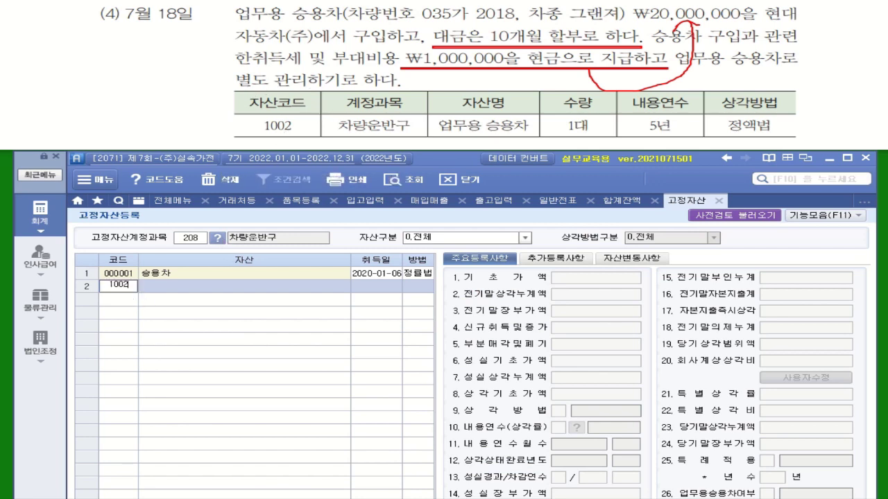
pyautogui.press('Return')
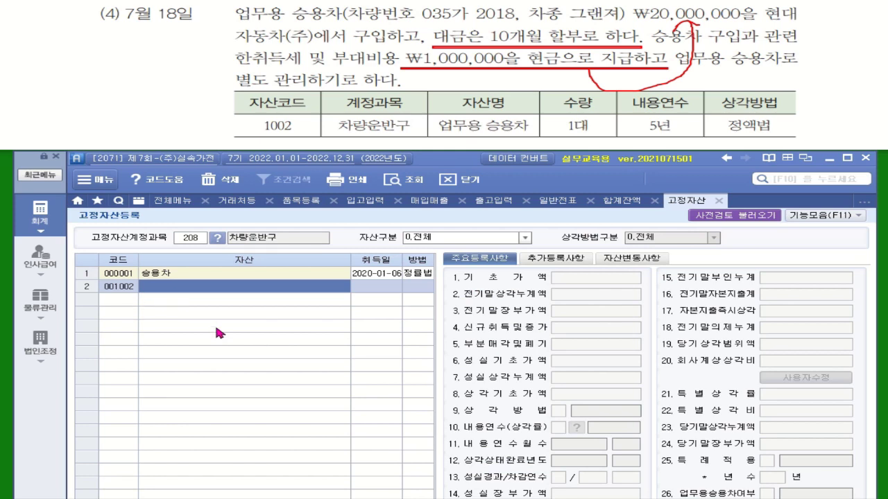
pyautogui.write('업')
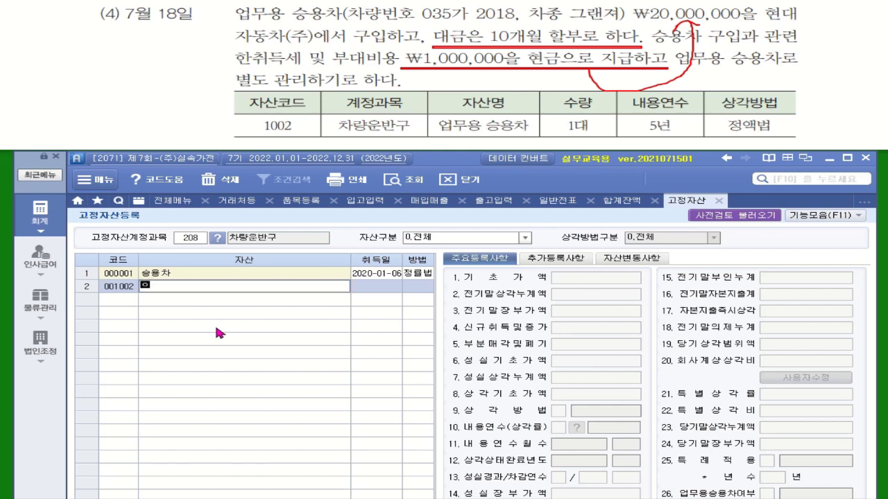
pyautogui.write('무용승용차')
pyautogui.press('Return')
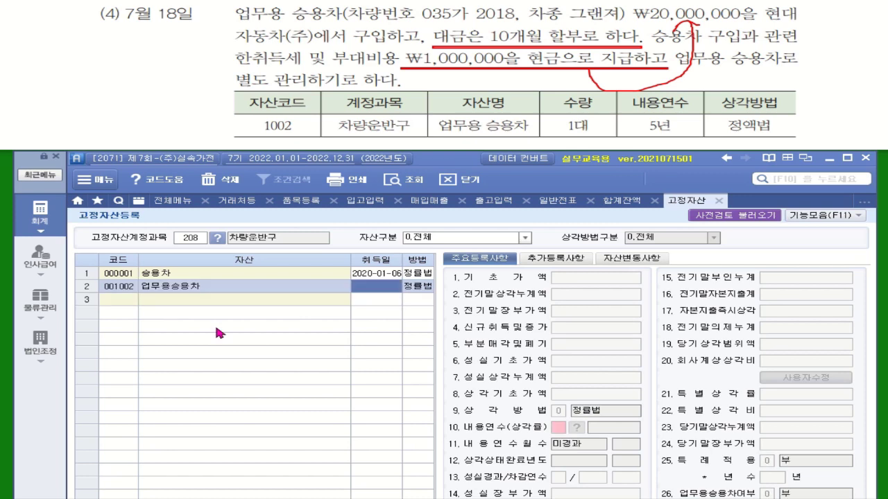
pyautogui.write('2022-')
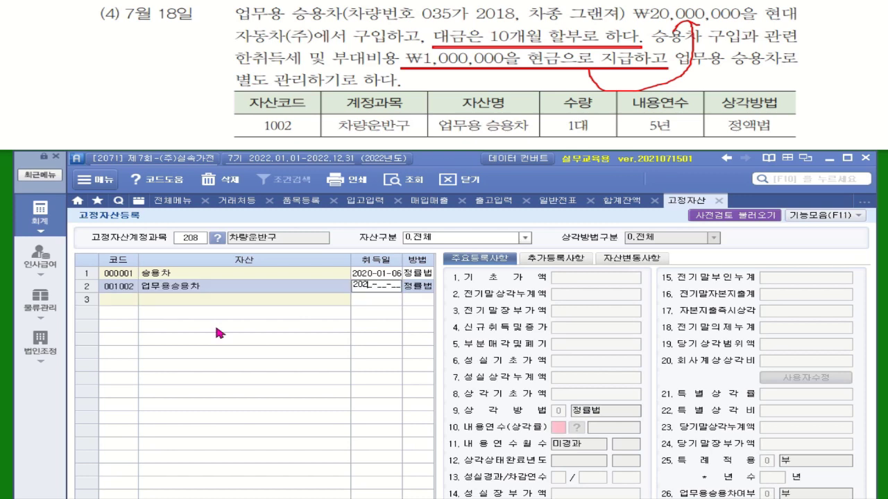
pyautogui.write('07-18')
pyautogui.press('Return')
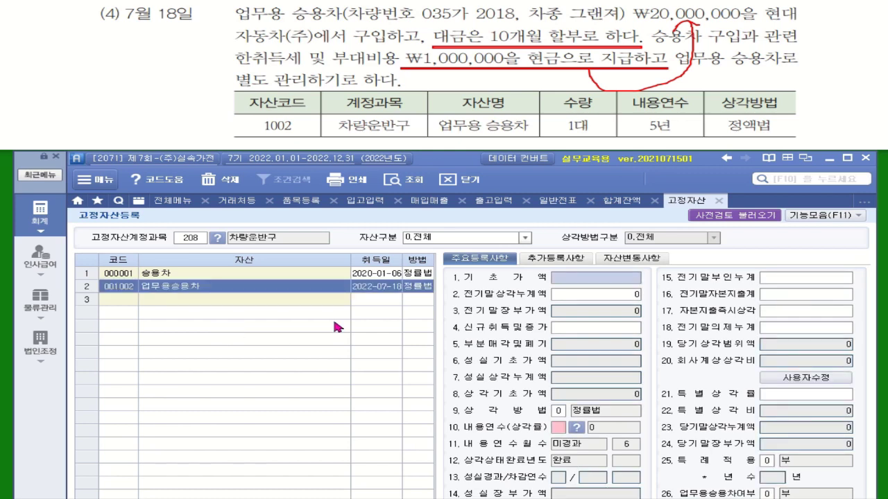
# Check the 차량운반구 debit in the July 18 voucher and set the asset's 신규취득및증가 to 21,000,000
pyautogui.click(610, 330)
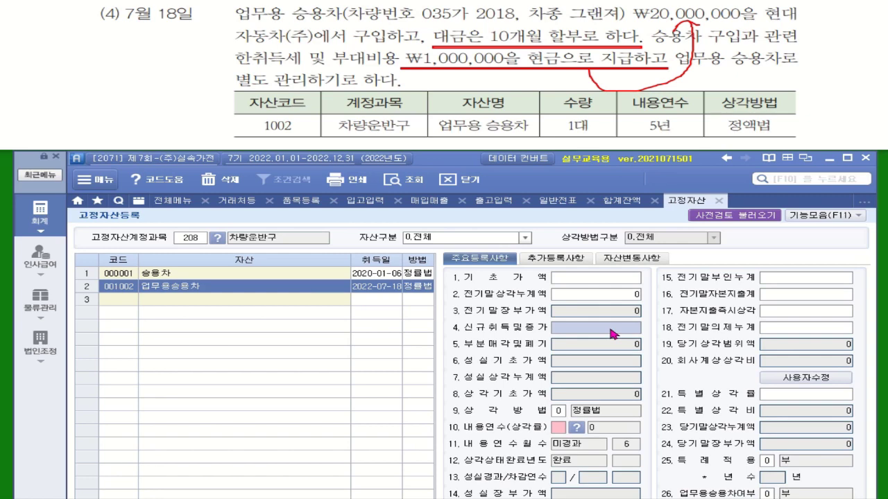
pyautogui.click(560, 208)
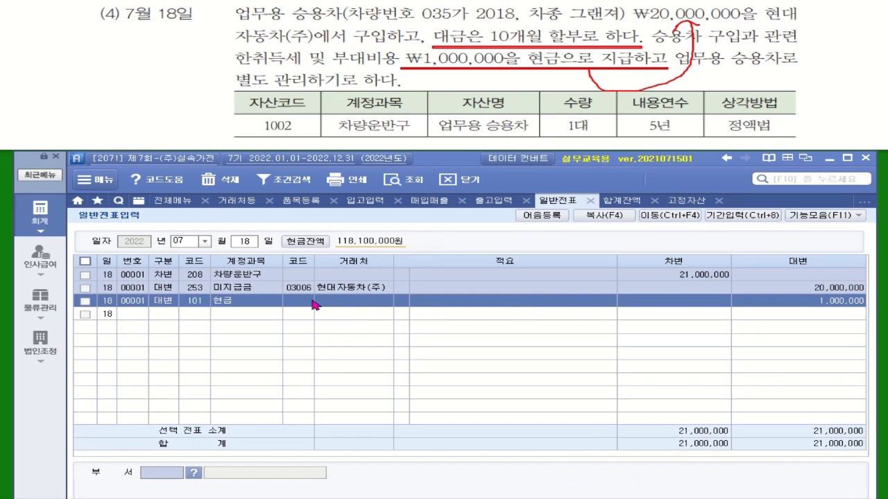
pyautogui.click(703, 278)
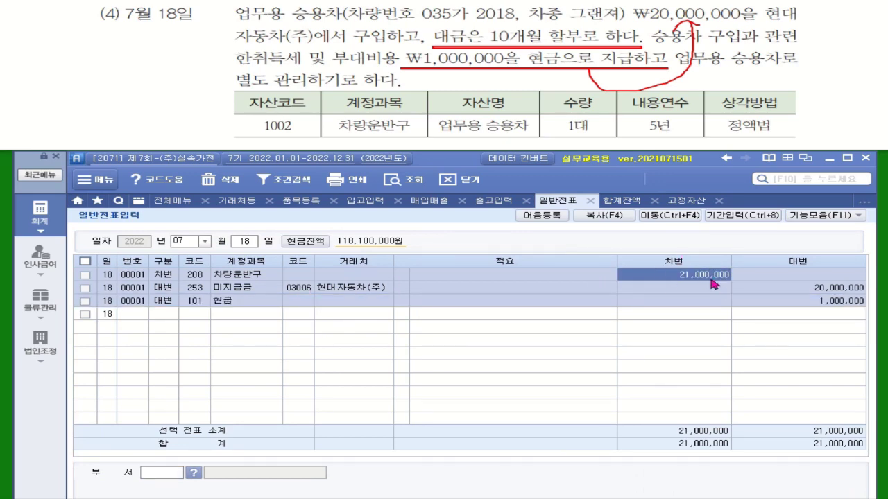
pyautogui.click(686, 201)
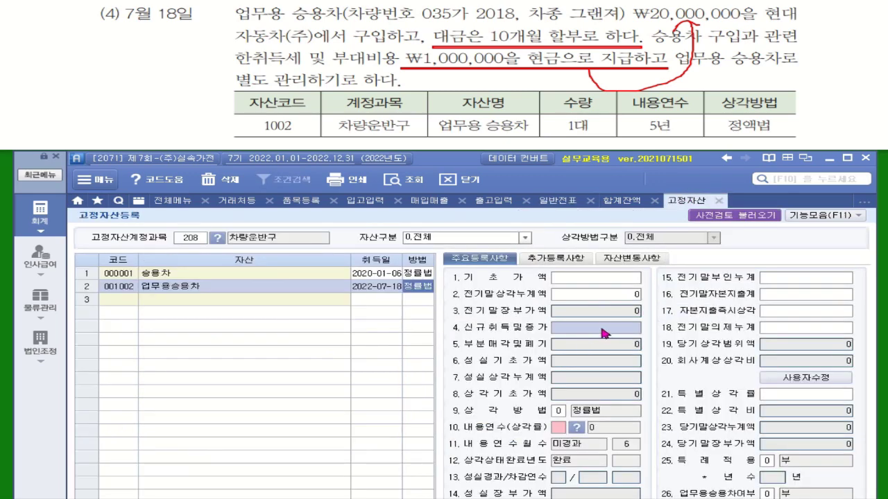
pyautogui.write('21000000')
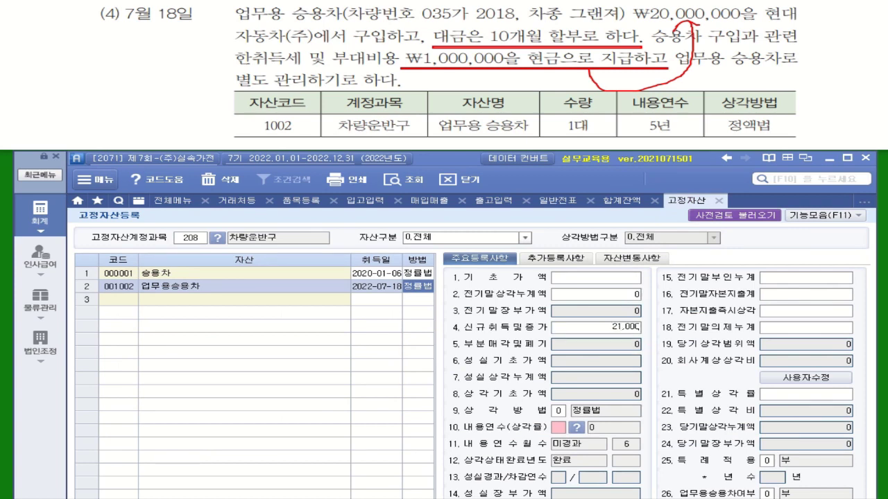
pyautogui.press('Return')
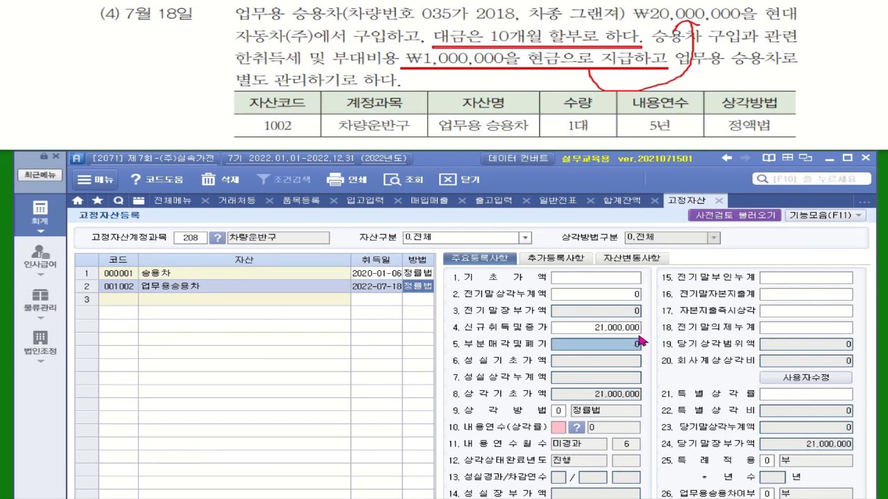
# Set the asset's 상각방법 to 1 정액법 and its 내용연수 to 5 years
pyautogui.click(559, 412)
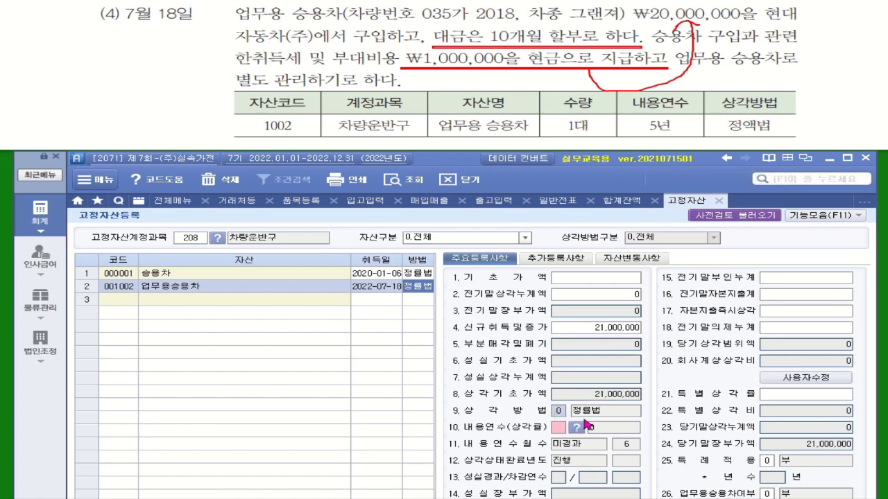
pyautogui.write('1')
pyautogui.click(559, 430)
pyautogui.write('5')
pyautogui.press('Return')
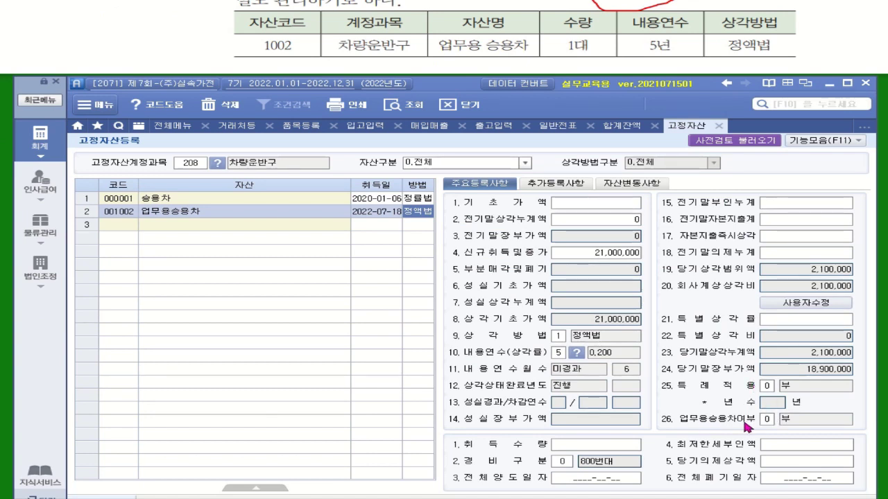
# Set 업무용승용차여부 to 1 여 and 취득수량 to 1, keeping 경비구분 at 0 800번대
pyautogui.click(765, 422)
pyautogui.write('1')
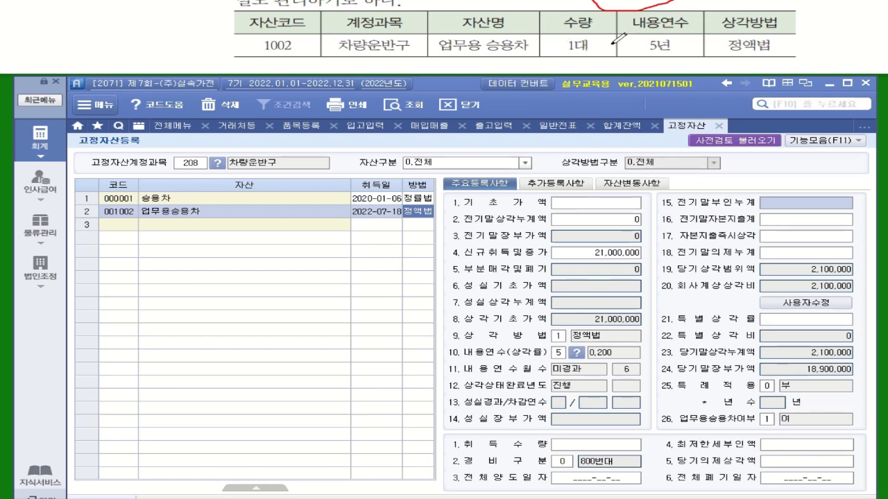
pyautogui.click(626, 448)
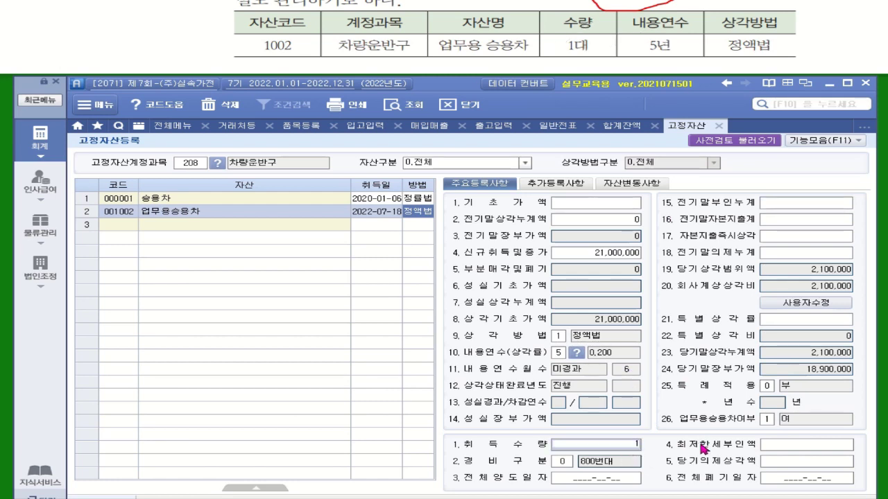
pyautogui.write('1')
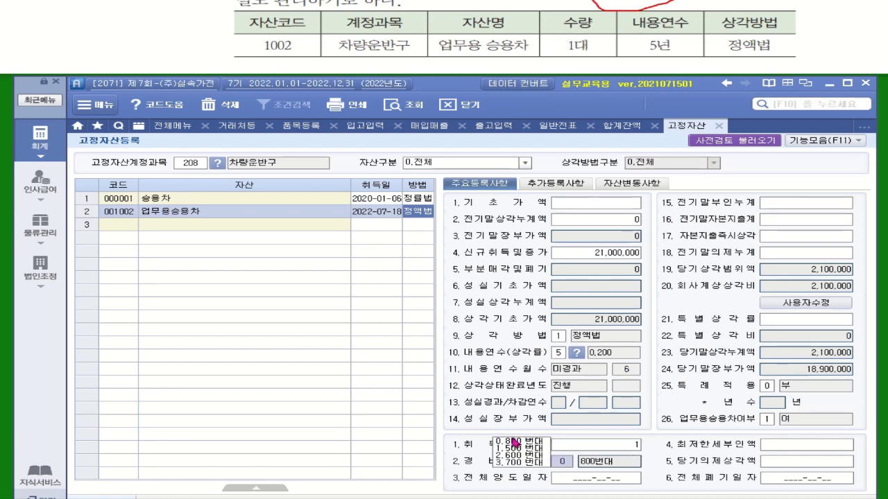
pyautogui.press('Return')
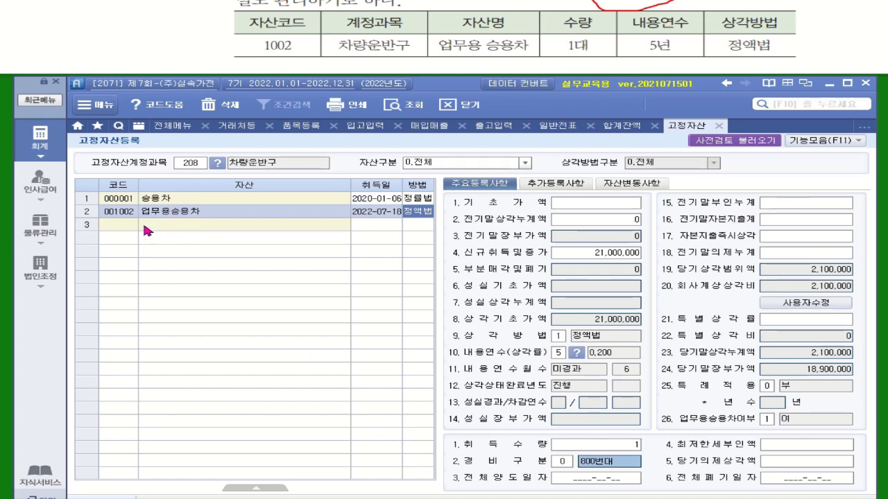
pyautogui.click(121, 224)
pyautogui.click(121, 215)
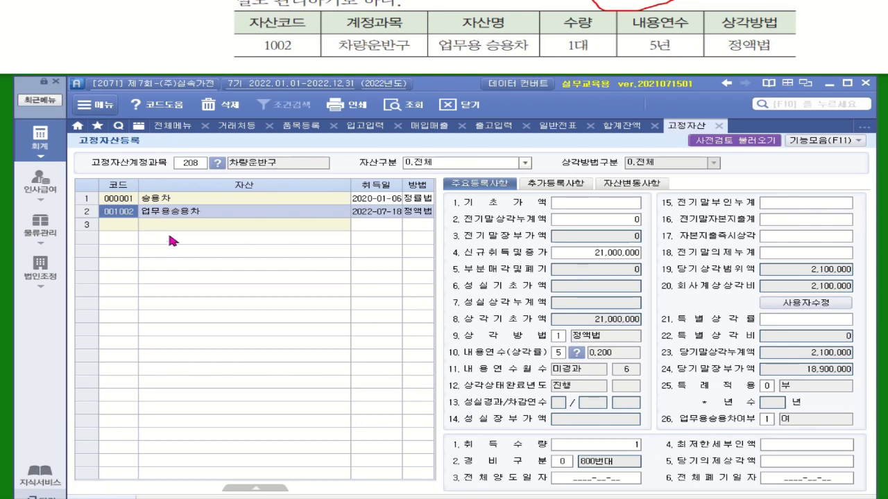
# Open 업무용승용차등록 and enter code 1002 for a new vehicle
pyautogui.click(167, 128)
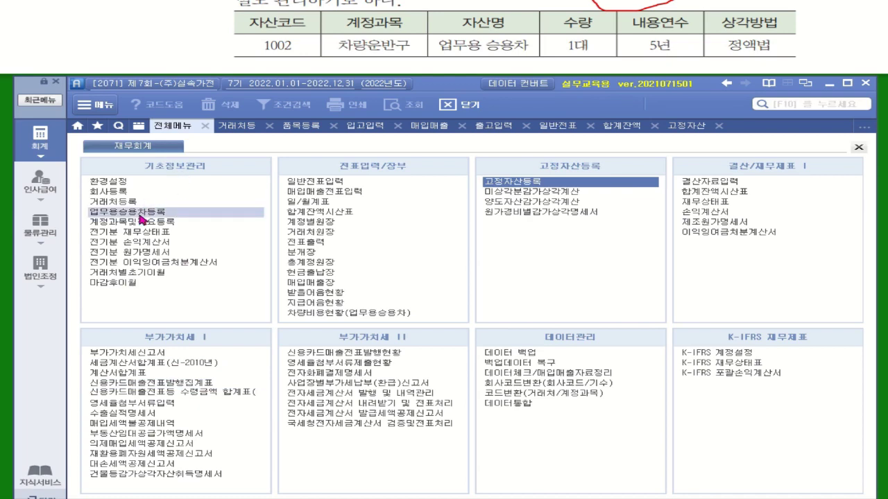
pyautogui.click(140, 214)
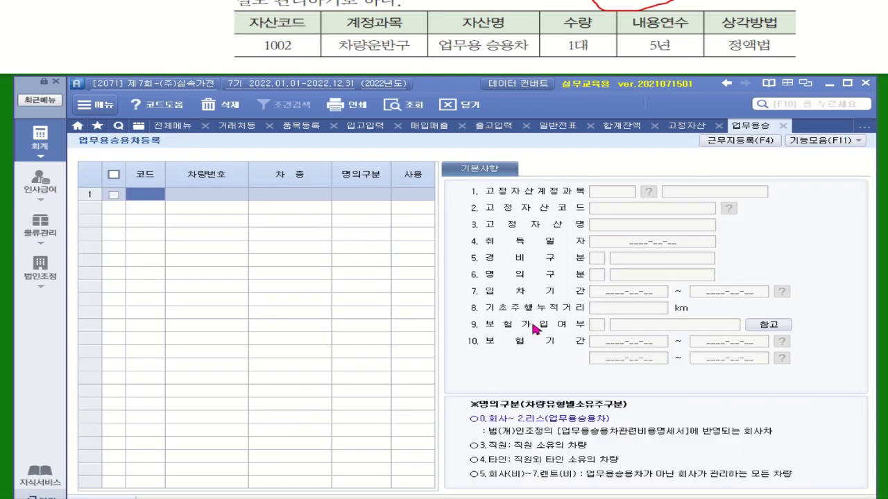
pyautogui.write('1002')
pyautogui.write('035')
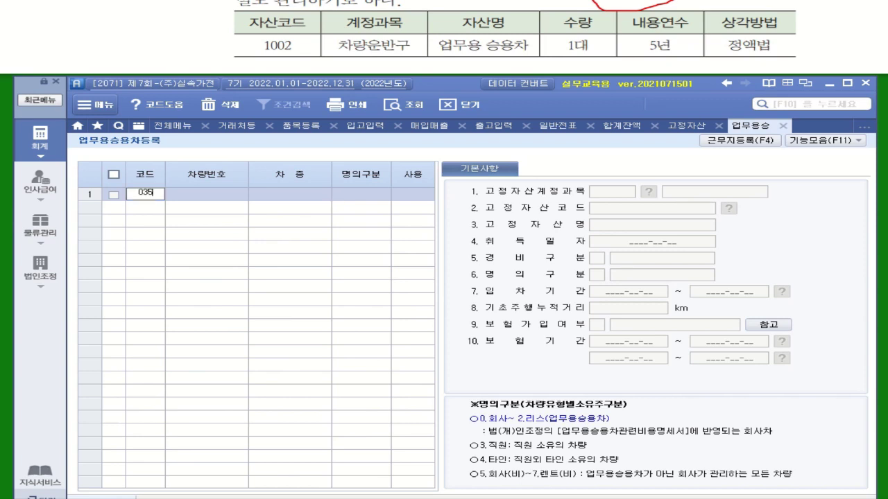
pyautogui.press('BackSpace')
pyautogui.press('BackSpace')
pyautogui.write('1002')
pyautogui.press('Return')
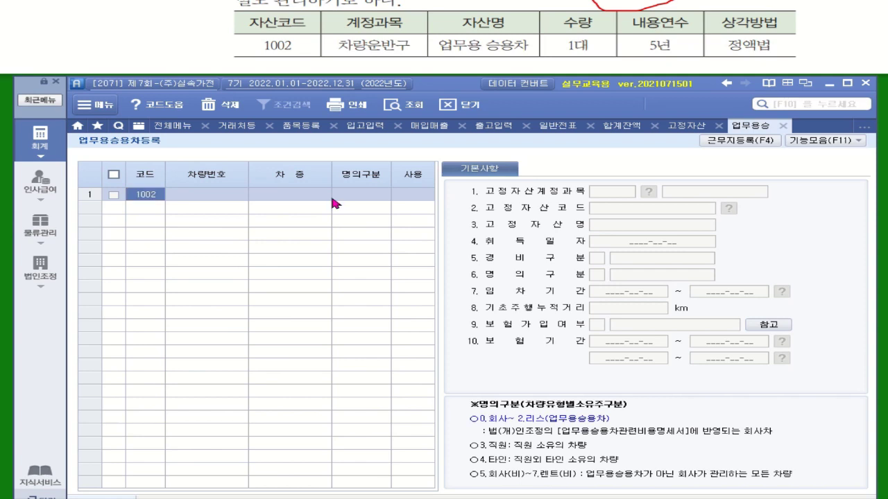
pyautogui.press('Return')
pyautogui.write('03')
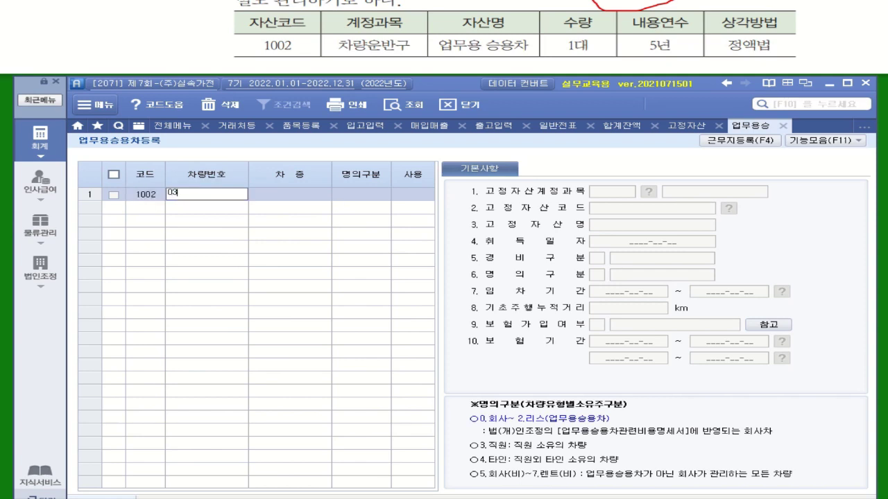
pyautogui.write('5가2018')
pyautogui.press('Return')
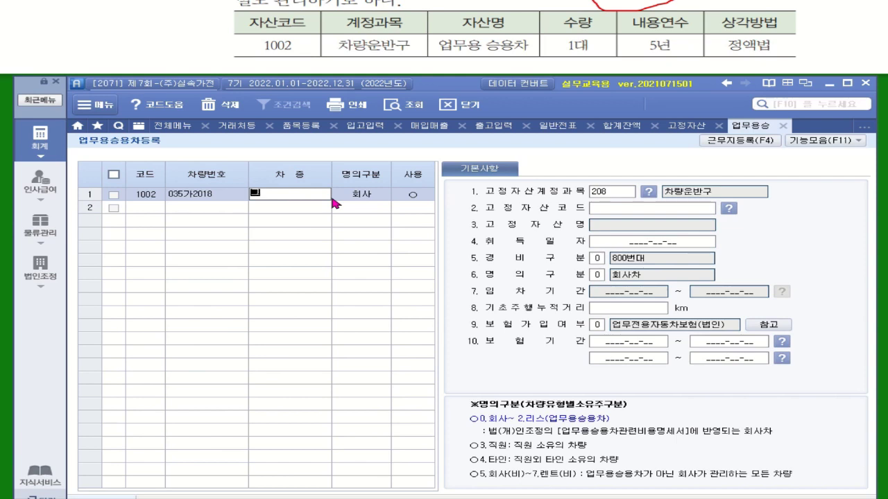
pyautogui.write('그랜')
pyautogui.write('ㅈ')
pyautogui.write('ㅓ')
pyautogui.press('Return')
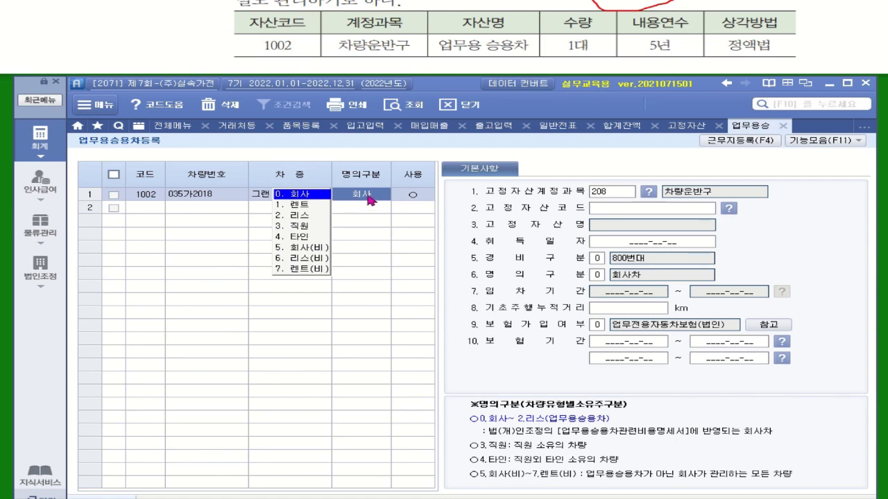
# Set vehicle 1002's 명의구분 to 0 회사 and link it to fixed asset 001002 업무용승용차
pyautogui.press('Return')
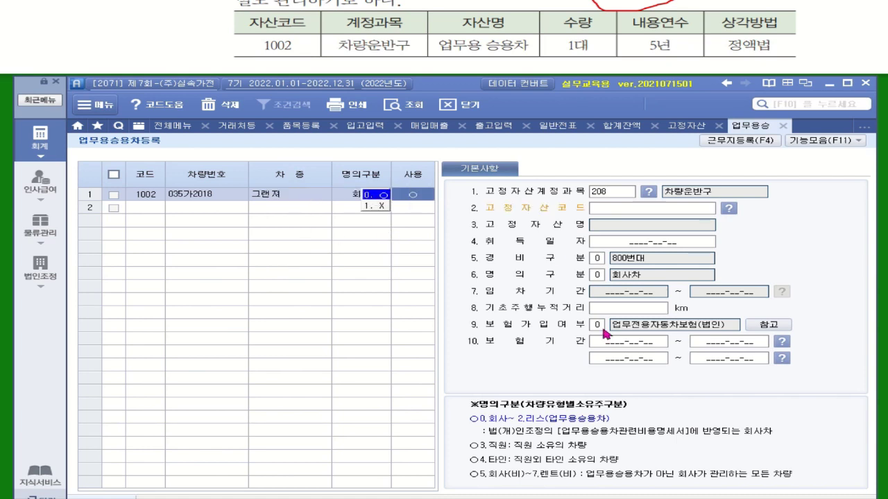
pyautogui.click(728, 210)
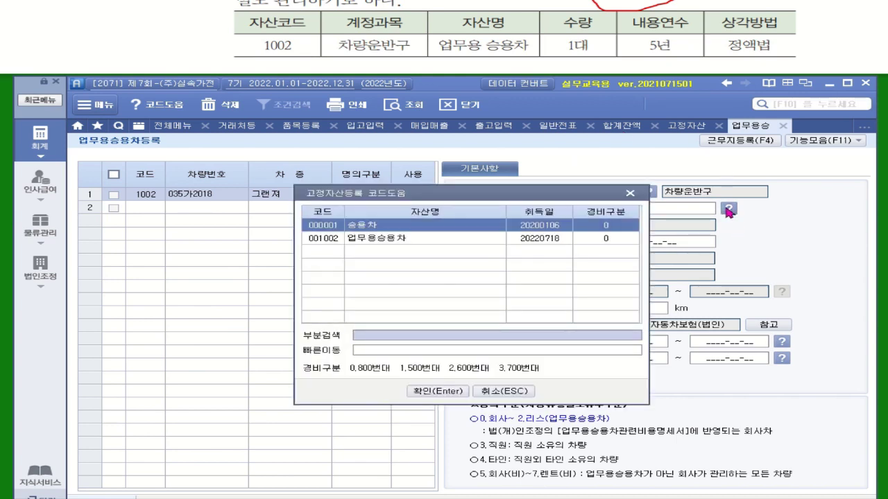
pyautogui.click(385, 239)
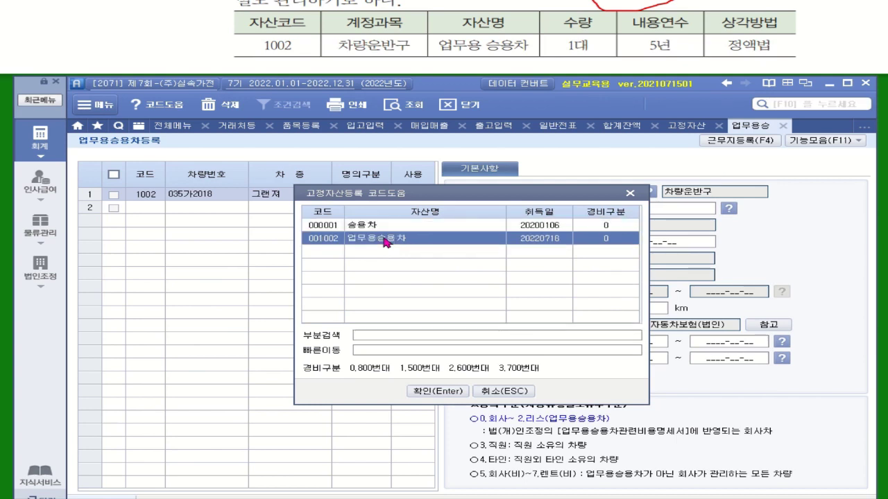
pyautogui.click(435, 392)
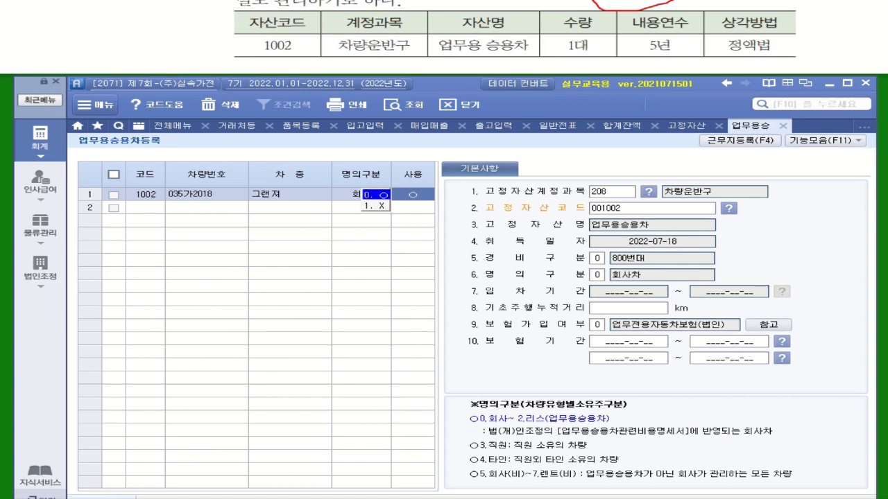
pyautogui.click(171, 208)
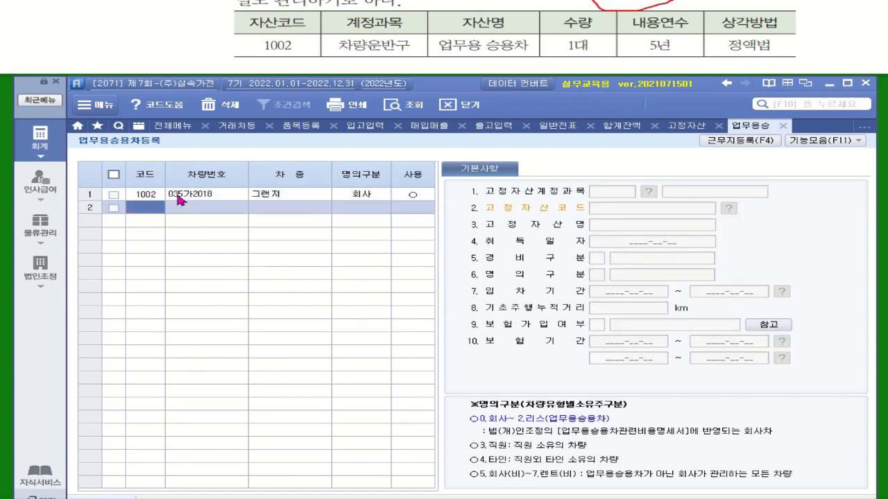
pyautogui.click(175, 196)
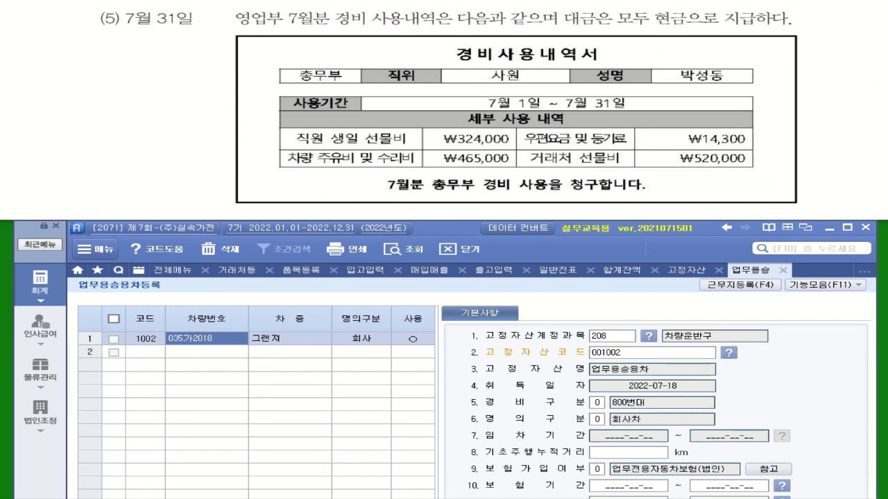
pyautogui.moveTo(647, 4)
pyautogui.mouseDown()
pyautogui.moveTo(667, 30)
pyautogui.moveTo(788, 27)
pyautogui.moveTo(796, 2)
pyautogui.moveTo(652, 6)
pyautogui.mouseUp()
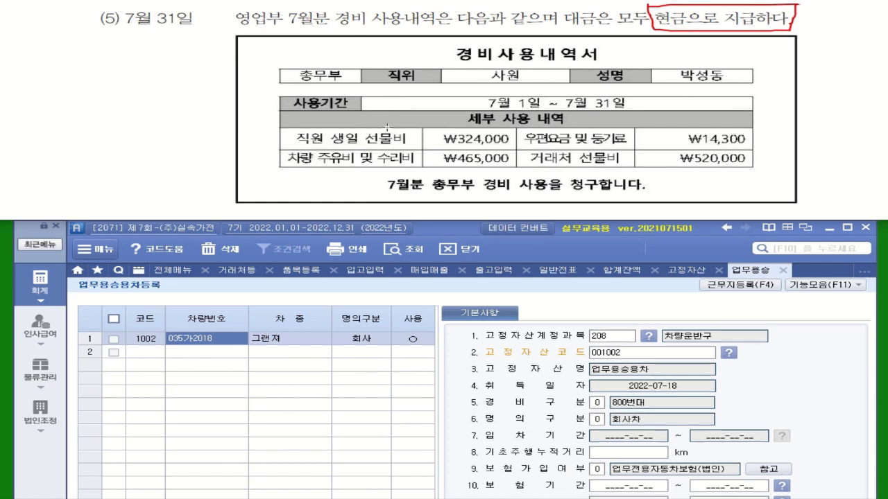
pyautogui.click(284, 131)
pyautogui.moveTo(290, 139); pyautogui.dragTo(422, 148)
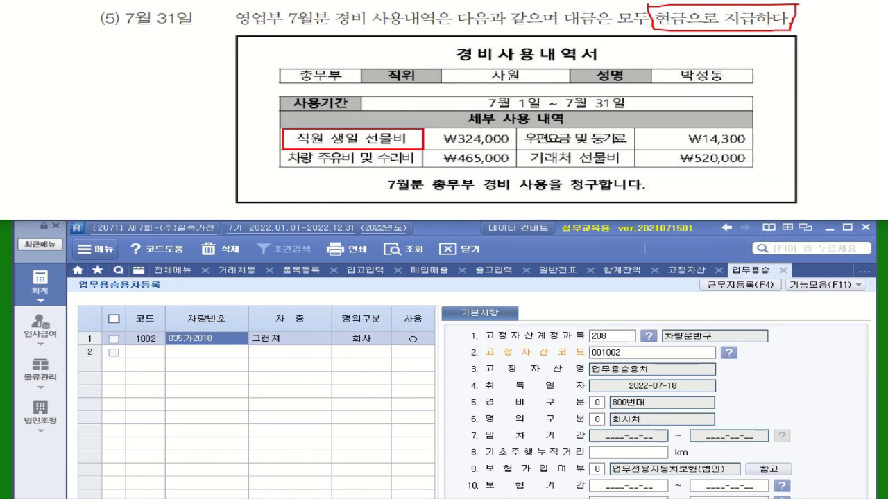
pyautogui.moveTo(720, 143)
pyautogui.mouseDown()
pyautogui.moveTo(776, 111)
pyautogui.moveTo(763, 118)
pyautogui.moveTo(775, 120)
pyautogui.moveTo(776, 133)
pyautogui.mouseUp()
pyautogui.moveTo(810, 107)
pyautogui.mouseDown()
pyautogui.moveTo(796, 128)
pyautogui.moveTo(810, 124)
pyautogui.moveTo(802, 129)
pyautogui.moveTo(817, 148)
pyautogui.mouseUp()
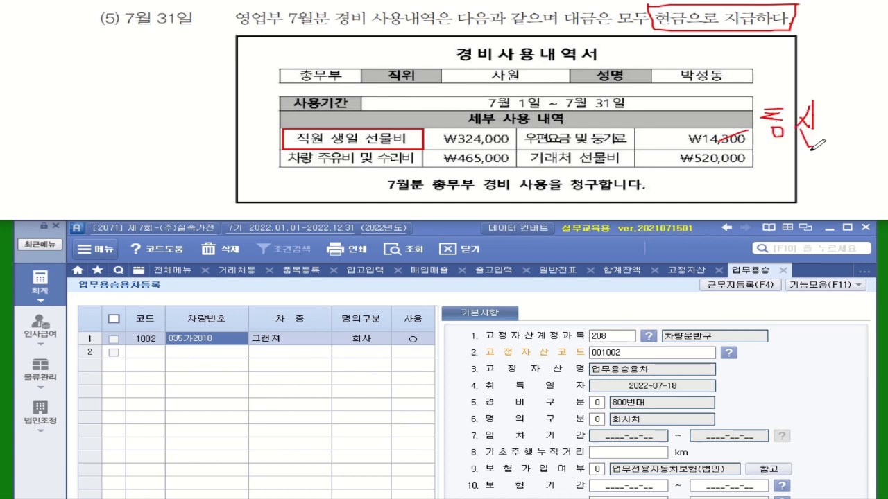
pyautogui.moveTo(831, 110)
pyautogui.mouseDown()
pyautogui.moveTo(832, 146)
pyautogui.moveTo(844, 144)
pyautogui.moveTo(843, 128)
pyautogui.moveTo(859, 156)
pyautogui.mouseUp()
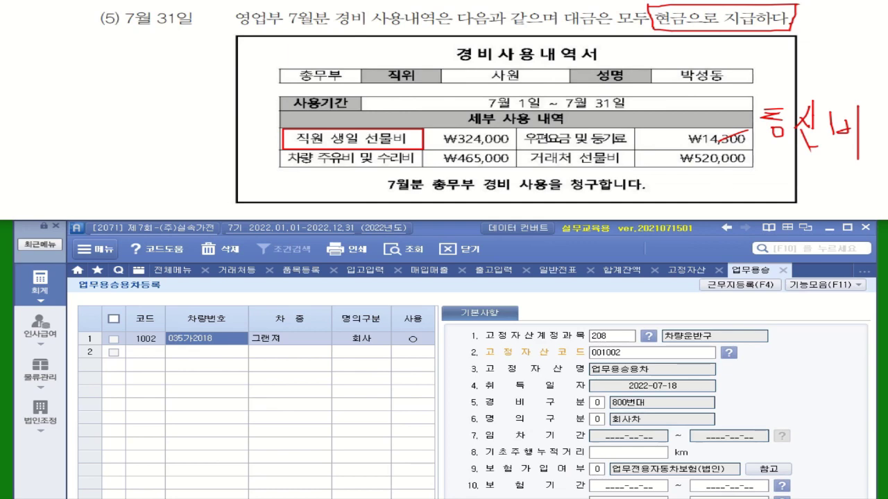
# Open 일반전표입력 and set the voucher date to July 31
pyautogui.click(32, 283)
pyautogui.click(316, 329)
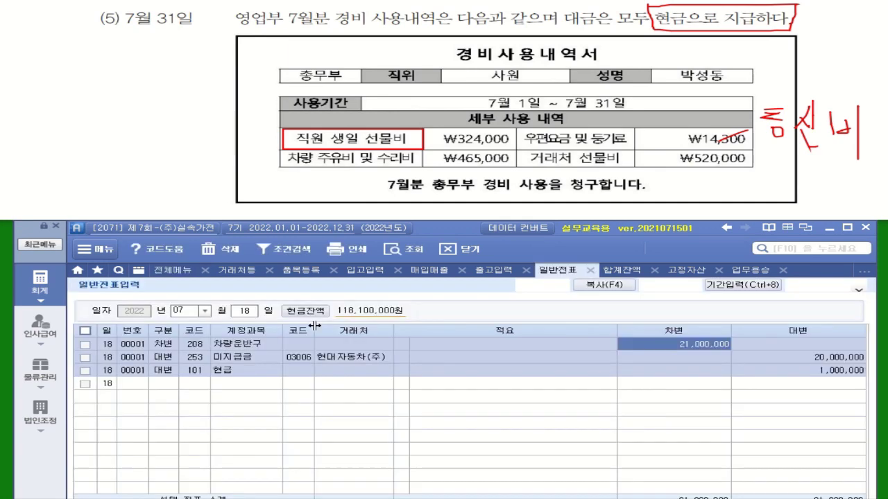
pyautogui.click(243, 312)
pyautogui.write('31')
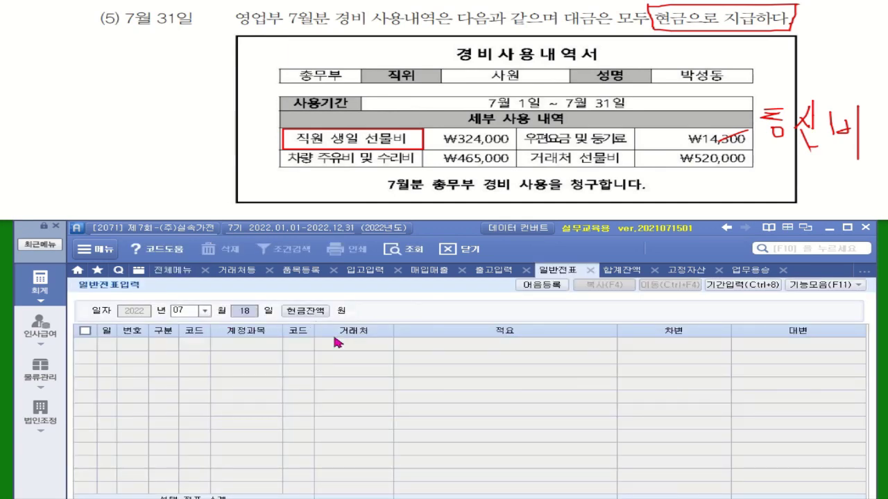
pyautogui.press('Return')
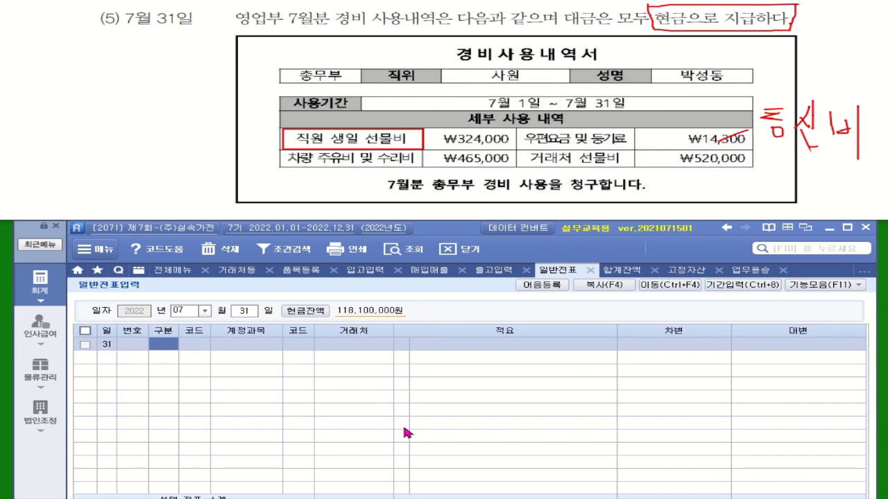
# Enter a 차변 line for account 811 복리후생비 with an amount of 324,000
pyautogui.press('3')
pyautogui.press('Return')
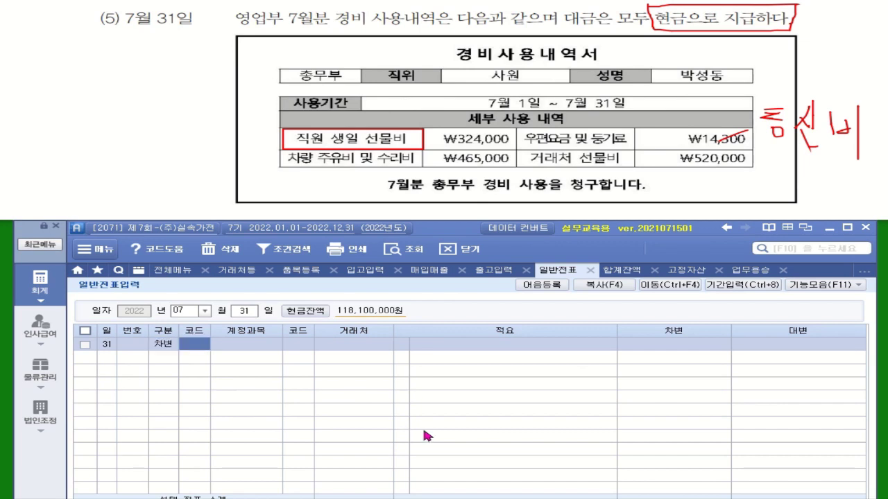
pyautogui.write('복리')
pyautogui.press('Return')
pyautogui.press('Down')
pyautogui.press('Down')
pyautogui.press('Down')
pyautogui.press('Return')
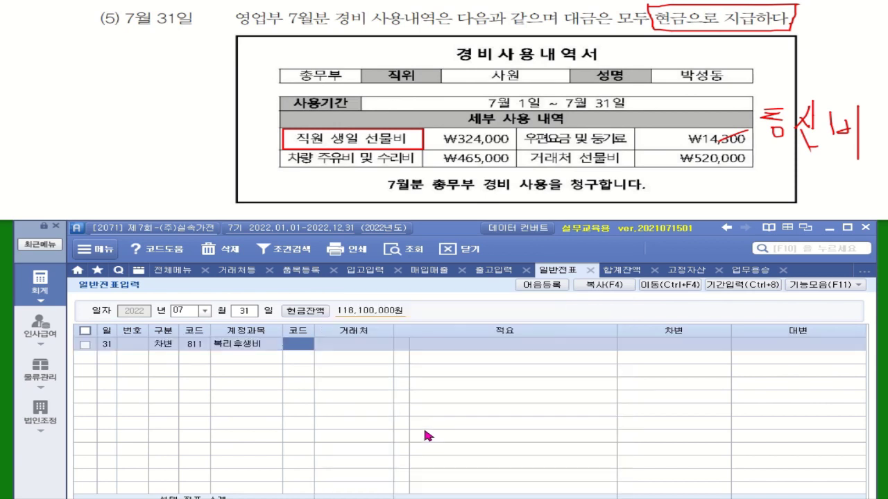
pyautogui.press('Return')
pyautogui.press('Return')
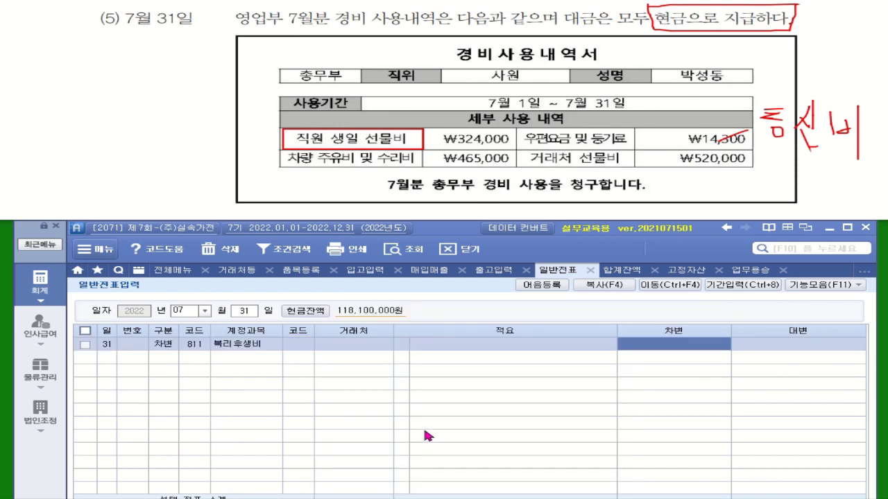
pyautogui.write('3240000')
pyautogui.press('Return')
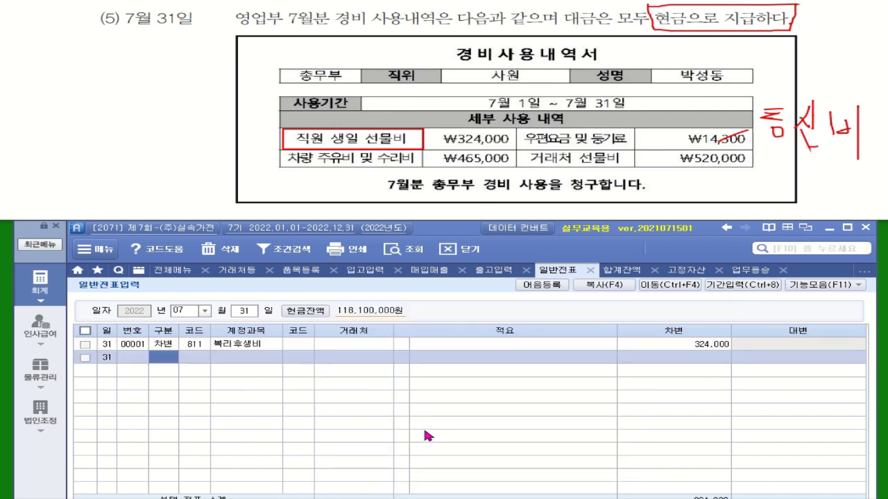
# Add a 차변 line for account 814 통신비 with an amount of 14,300
pyautogui.press('3')
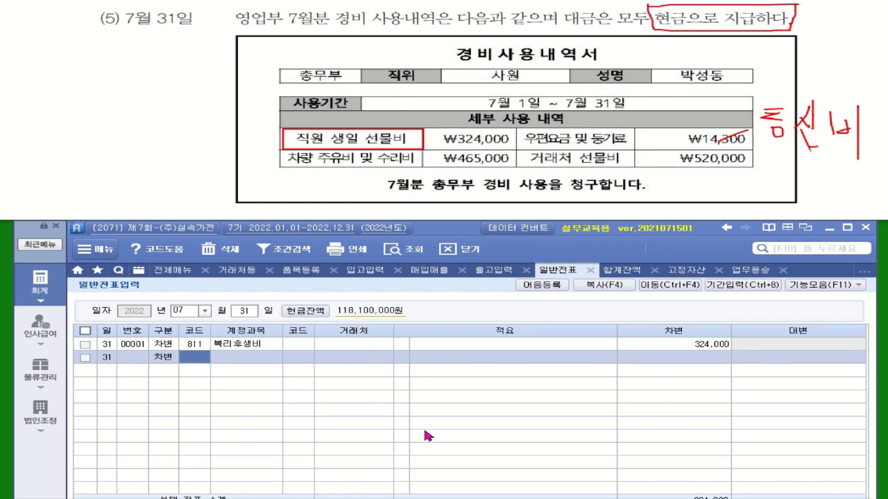
pyautogui.write('통시ㄴ')
pyautogui.press('Return')
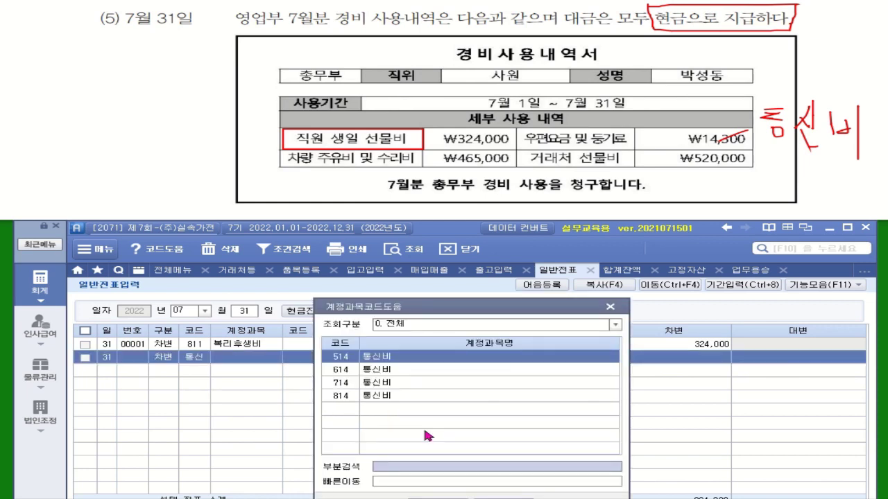
pyautogui.press('Down')
pyautogui.press('Down')
pyautogui.press('Down')
pyautogui.press('Return')
pyautogui.press('Return')
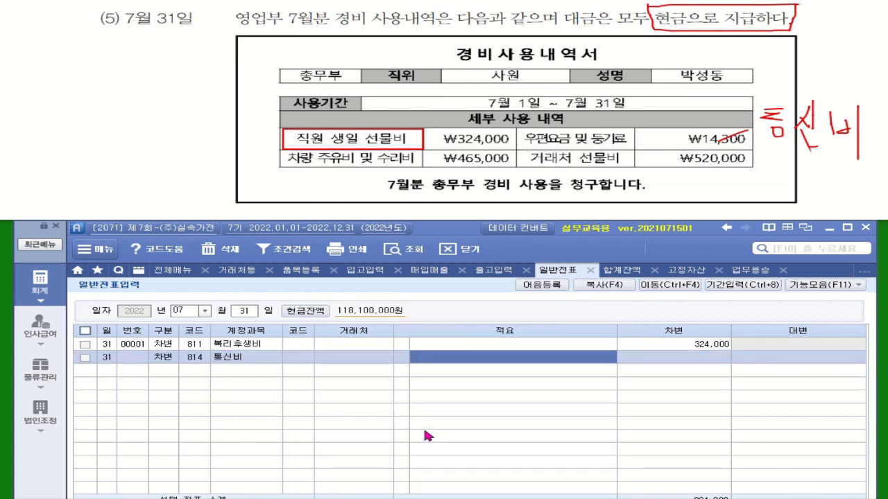
pyautogui.press('Return')
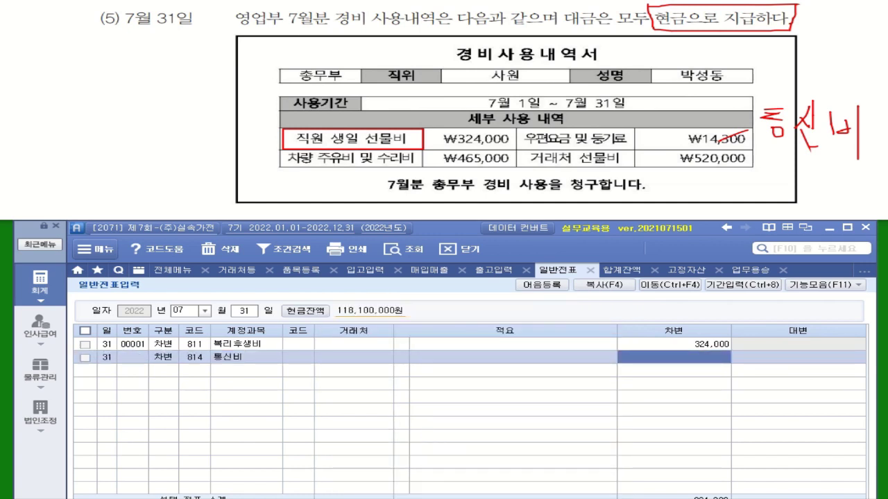
pyautogui.write('14300')
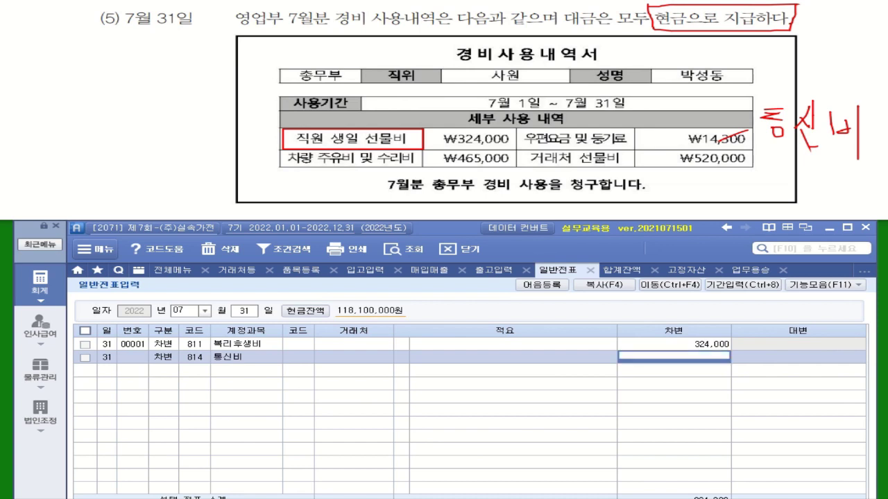
pyautogui.press('Return')
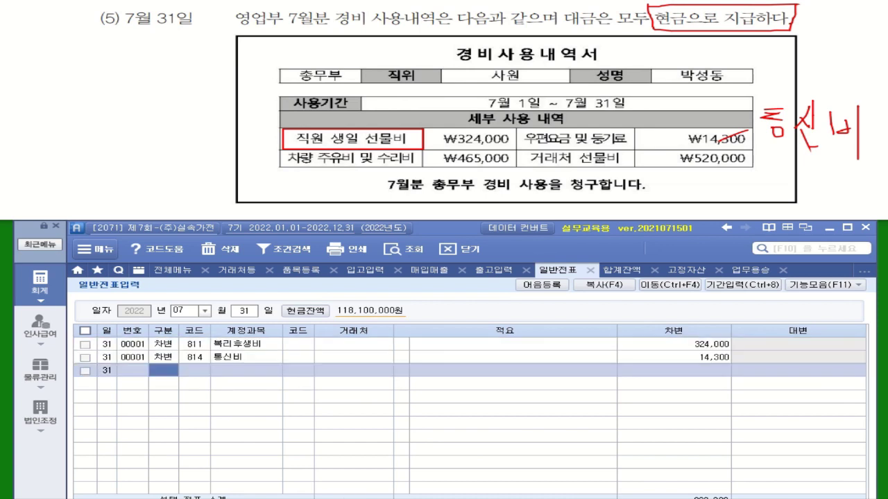
# Add a 차변 line for account 822 차량유지비 with an amount of 465,000
pyautogui.write('3')
pyautogui.write('차량')
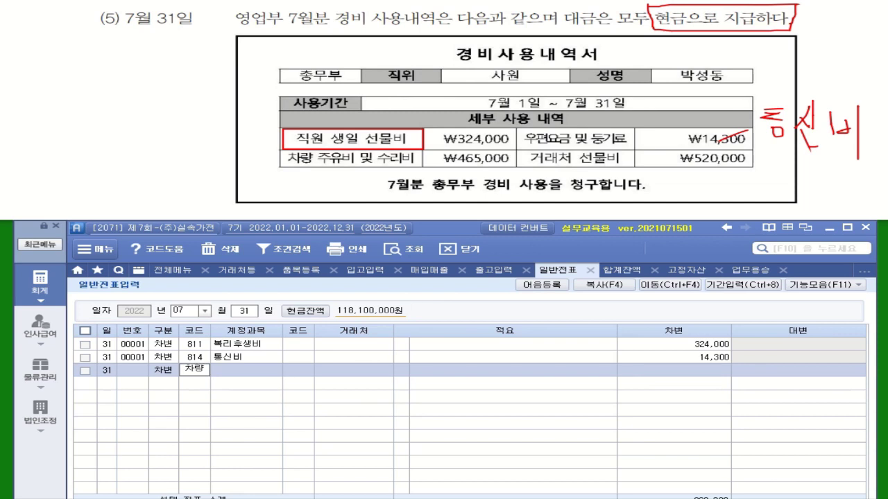
pyautogui.press('Return')
pyautogui.press('Down')
pyautogui.press('Down')
pyautogui.press('Down')
pyautogui.press('Down')
pyautogui.press('Return')
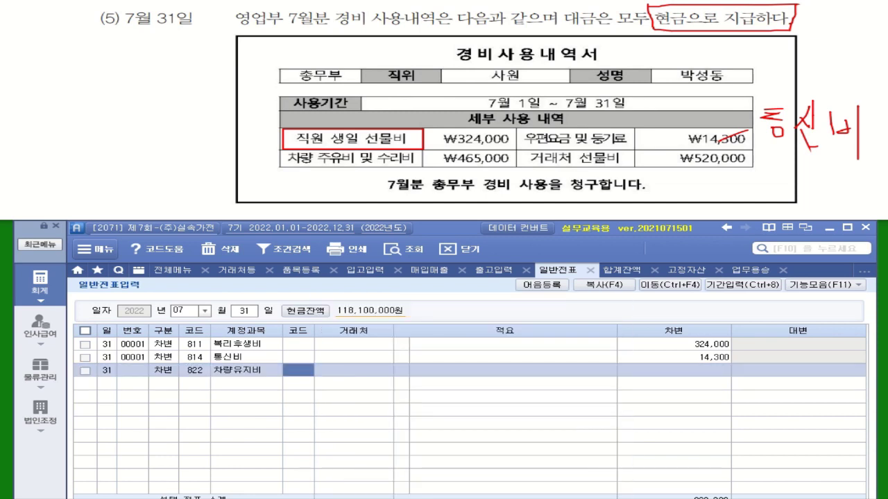
pyautogui.press('Return')
pyautogui.press('Return')
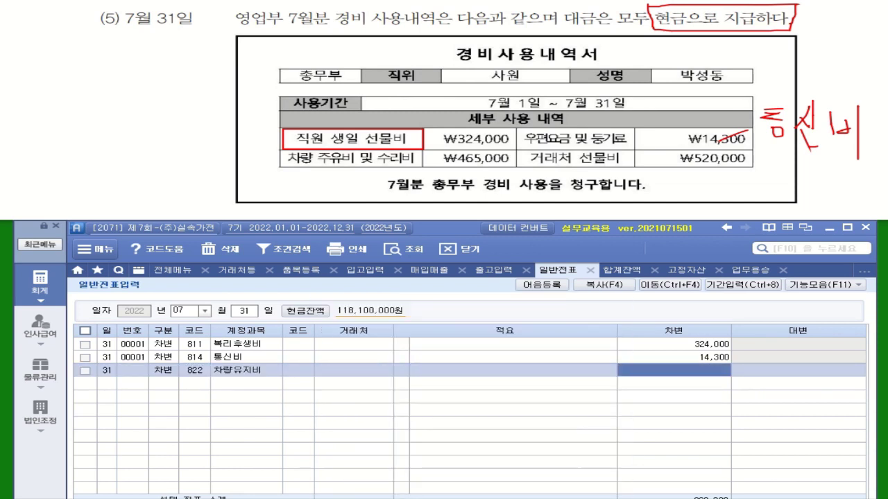
pyautogui.write('4650000')
pyautogui.press('Return')
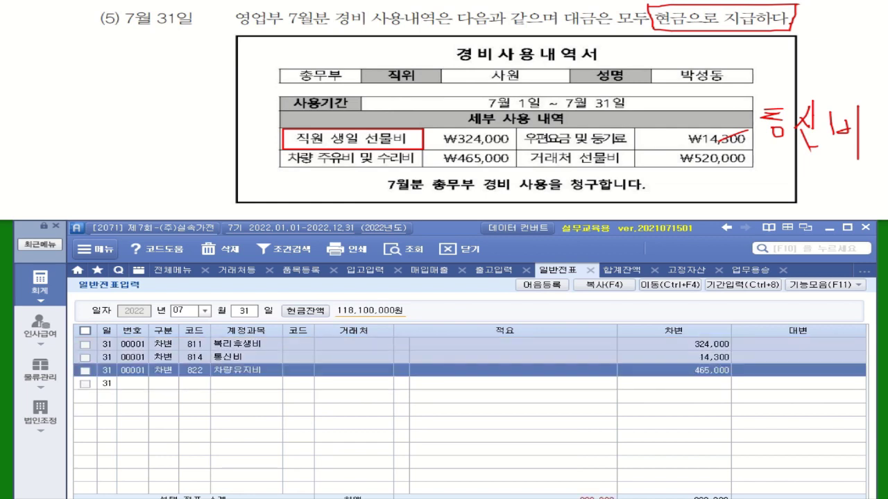
# Add a 차변 line for account 813 접대비 with an amount of 520,000
pyautogui.write('3')
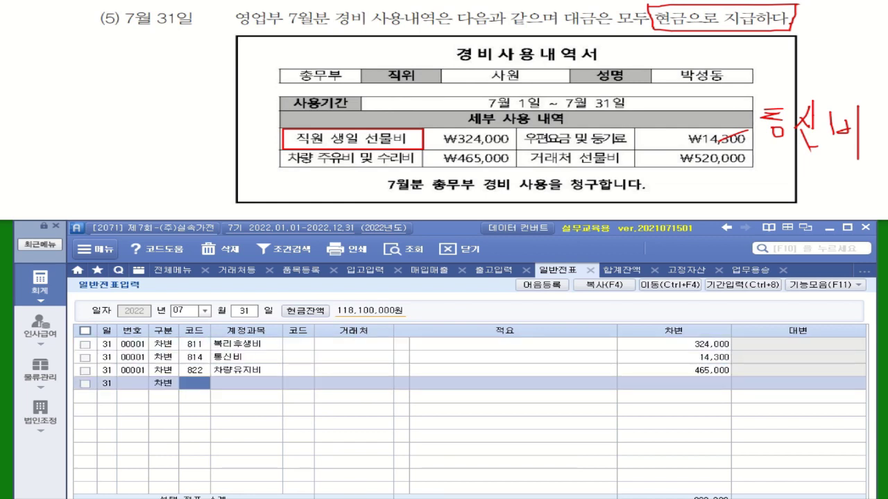
pyautogui.write('접대')
pyautogui.press('Return')
pyautogui.press('Down')
pyautogui.press('Down')
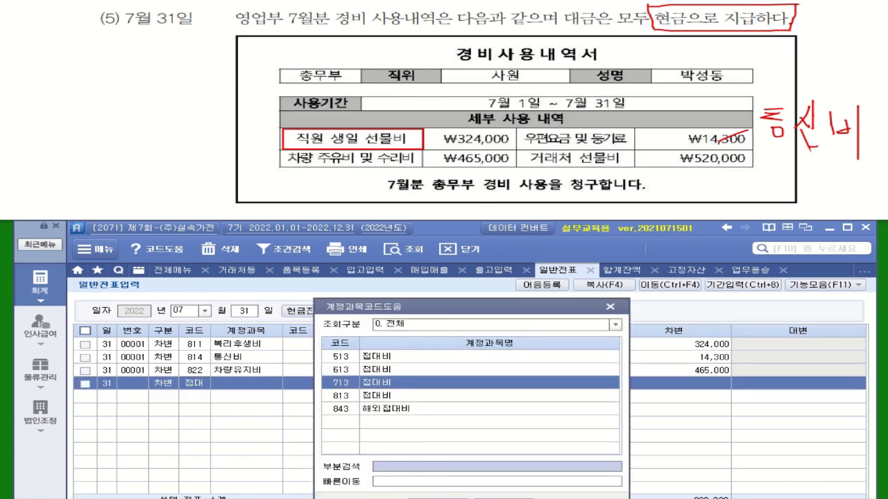
pyautogui.press('Down')
pyautogui.press('Down')
pyautogui.press('Up')
pyautogui.press('Return')
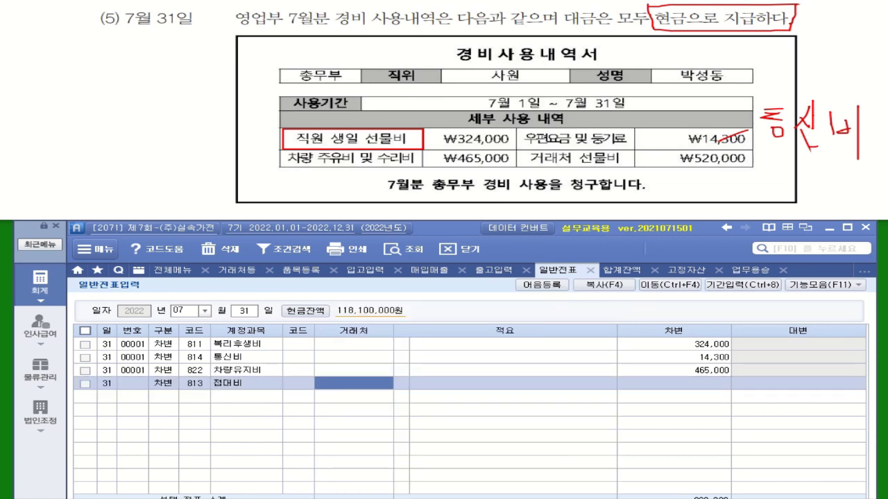
pyautogui.press('Return')
pyautogui.press('Return')
pyautogui.write('5200000')
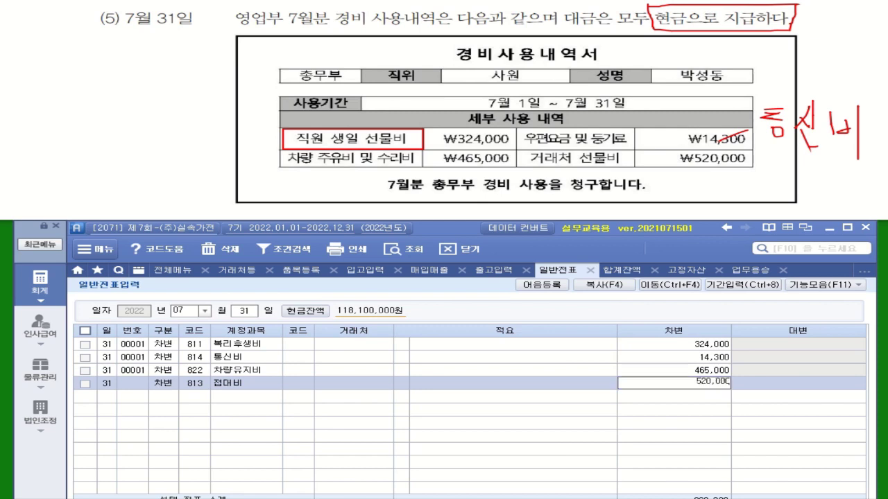
pyautogui.press('Return')
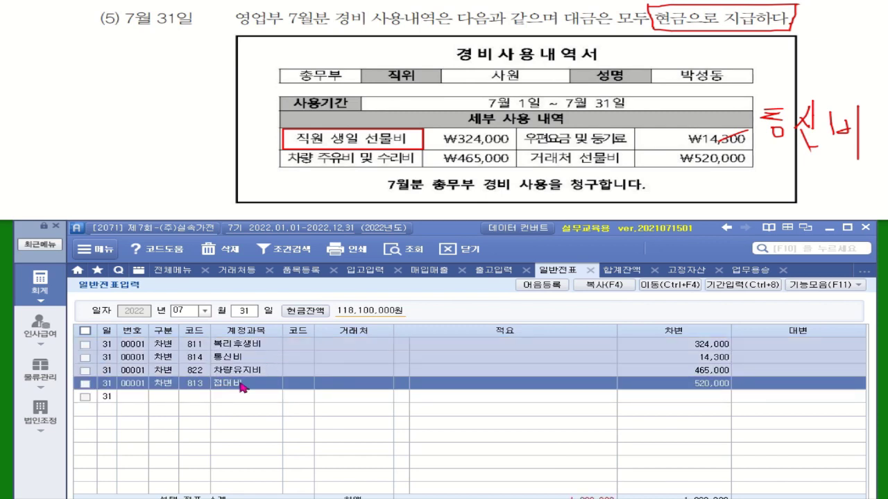
# Complete the July 31 voucher with a 대변 line for account 101 현금 of 1,323,300
pyautogui.click(170, 401)
pyautogui.write('4')
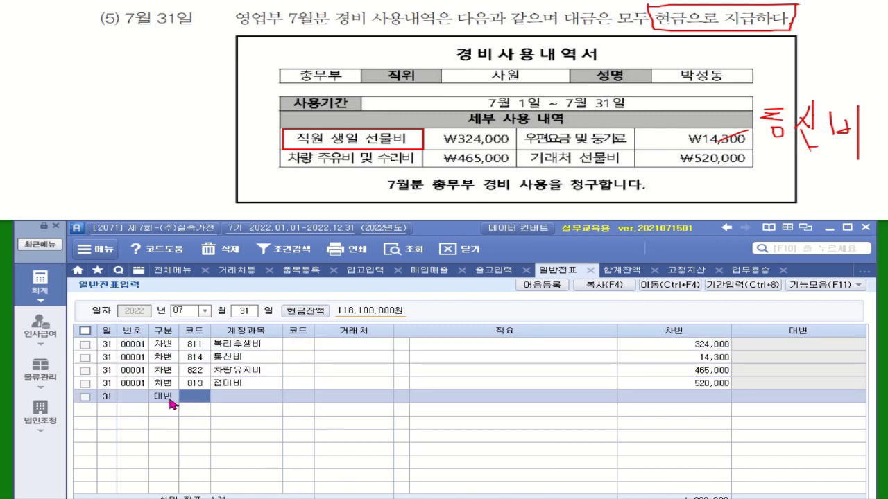
pyautogui.write('101')
pyautogui.press('Return')
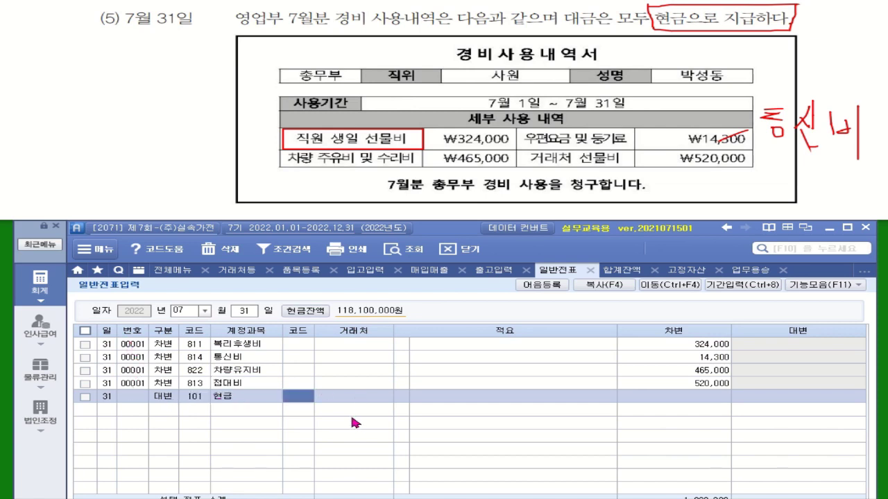
pyautogui.click(772, 397)
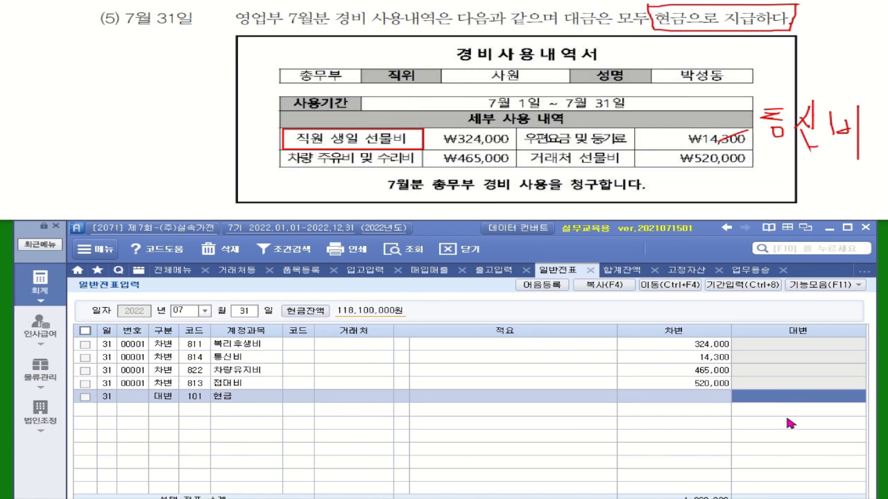
pyautogui.write('13230')
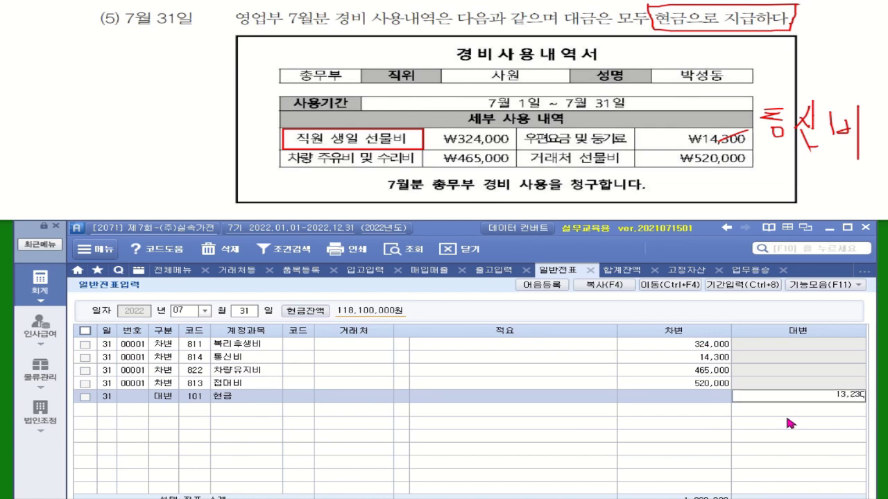
pyautogui.press('BackSpace')
pyautogui.write('300')
pyautogui.press('Return')
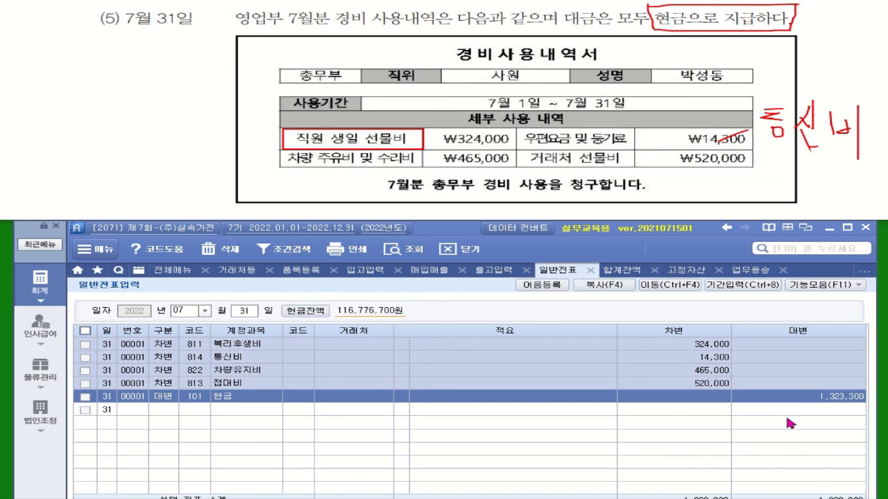
pyautogui.click(299, 356)
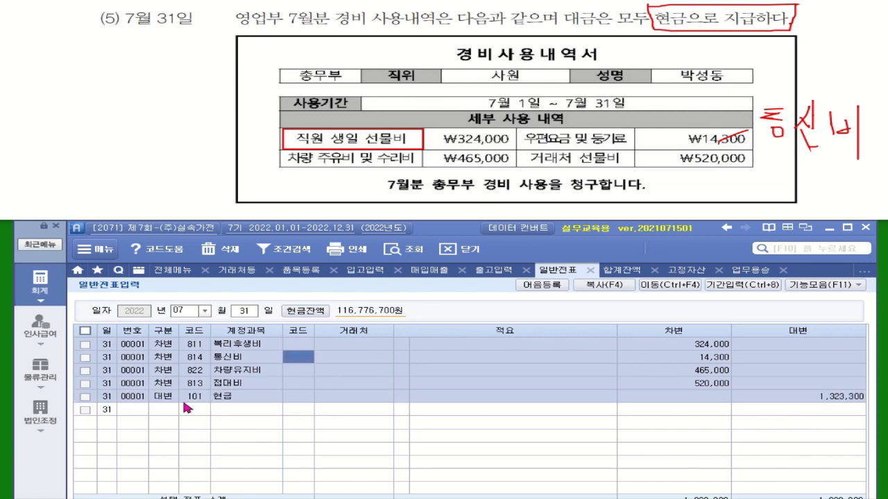